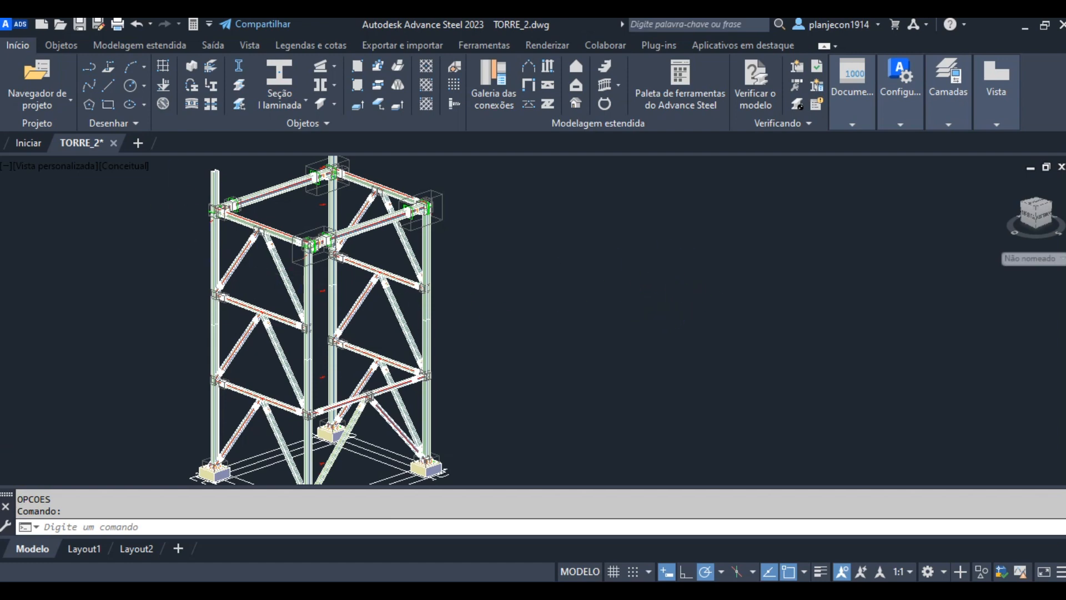
Examine the tower's existing bracing connections and the unconnected joint between the two segments of the nearest column.
scroll(180, 192, "up", 2)
scroll(182, 200, "down", 2)
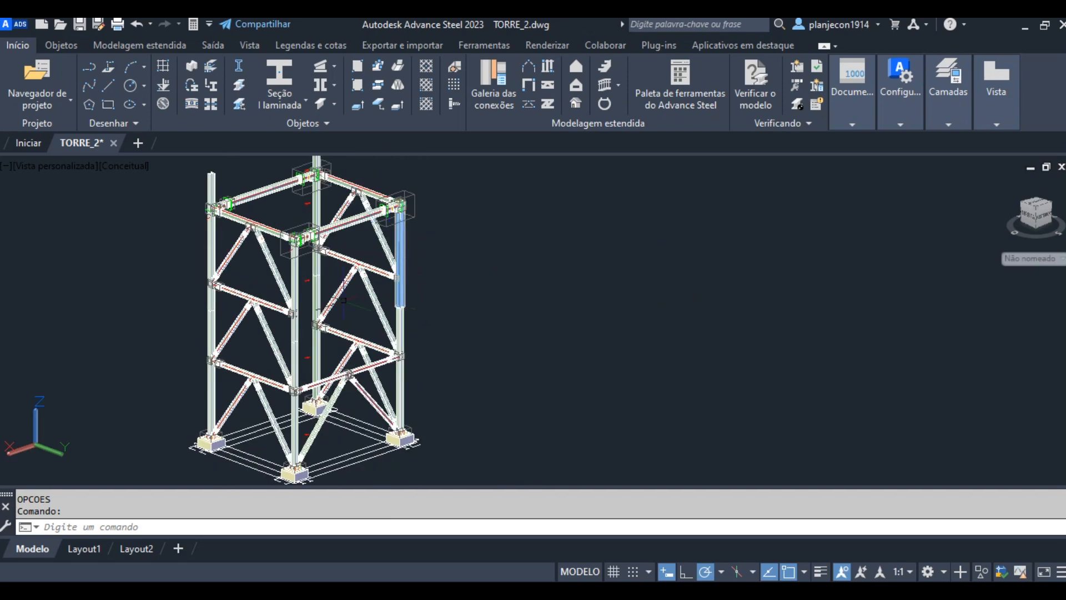
scroll(248, 184, "up", 5)
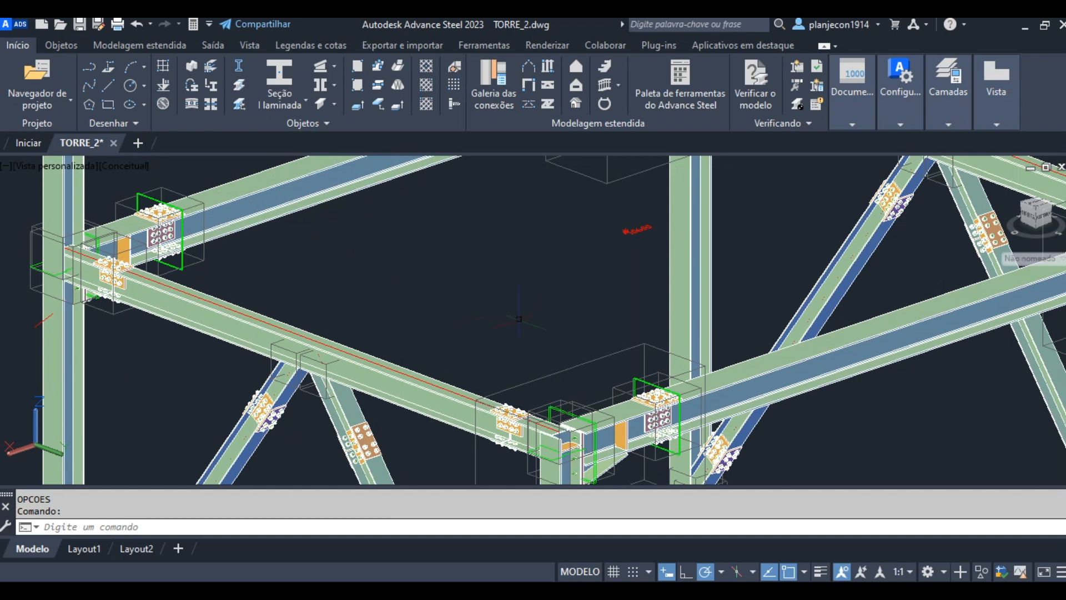
scroll(461, 264, "down", 3)
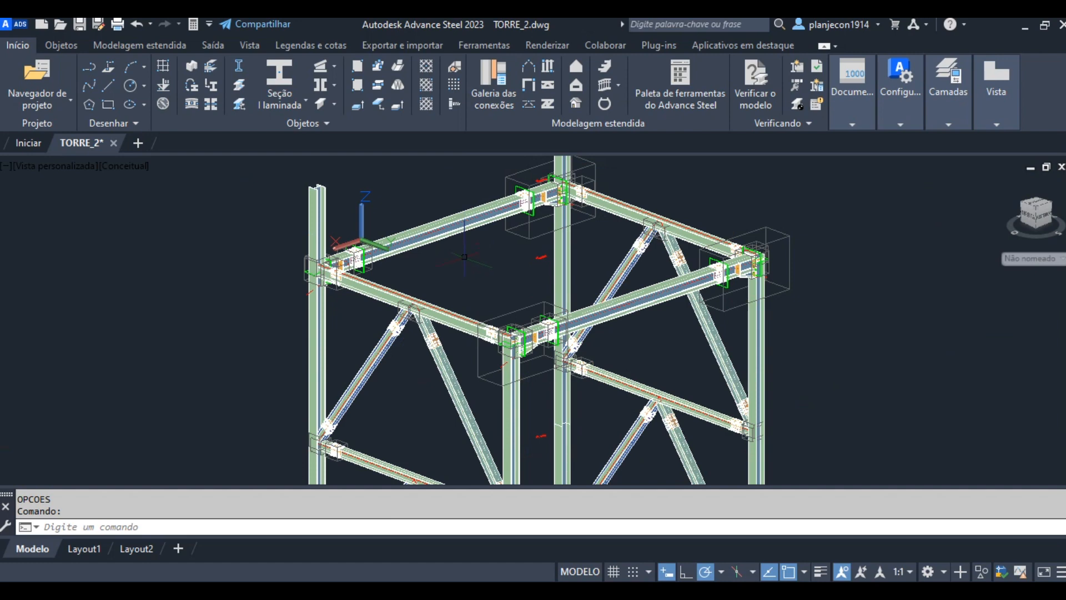
middle_click_drag(372, 297, 361, 196)
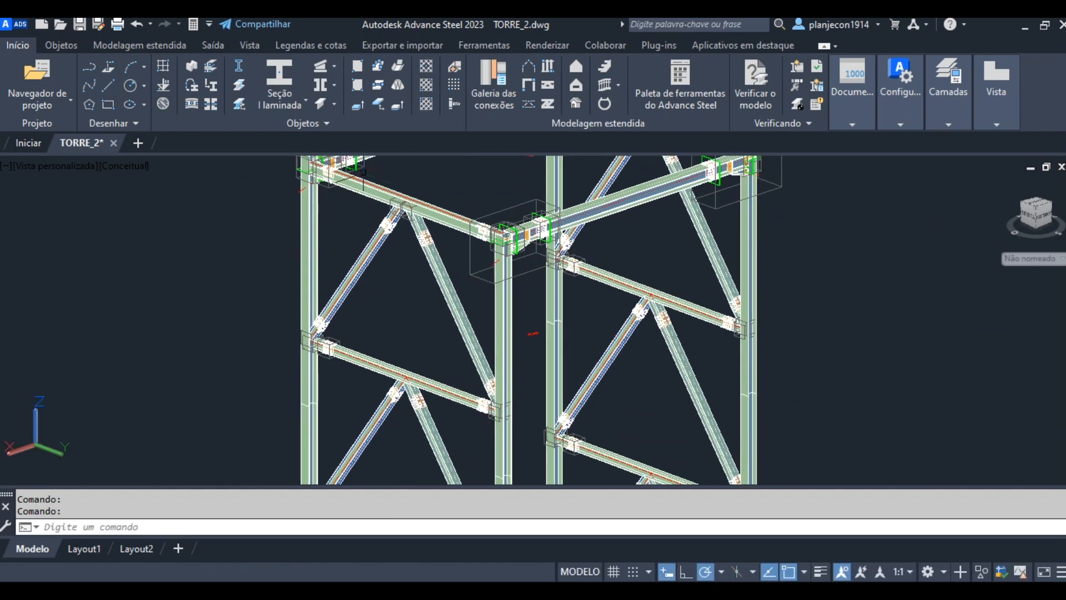
scroll(361, 195, "down", 4)
scroll(333, 291, "up", 4)
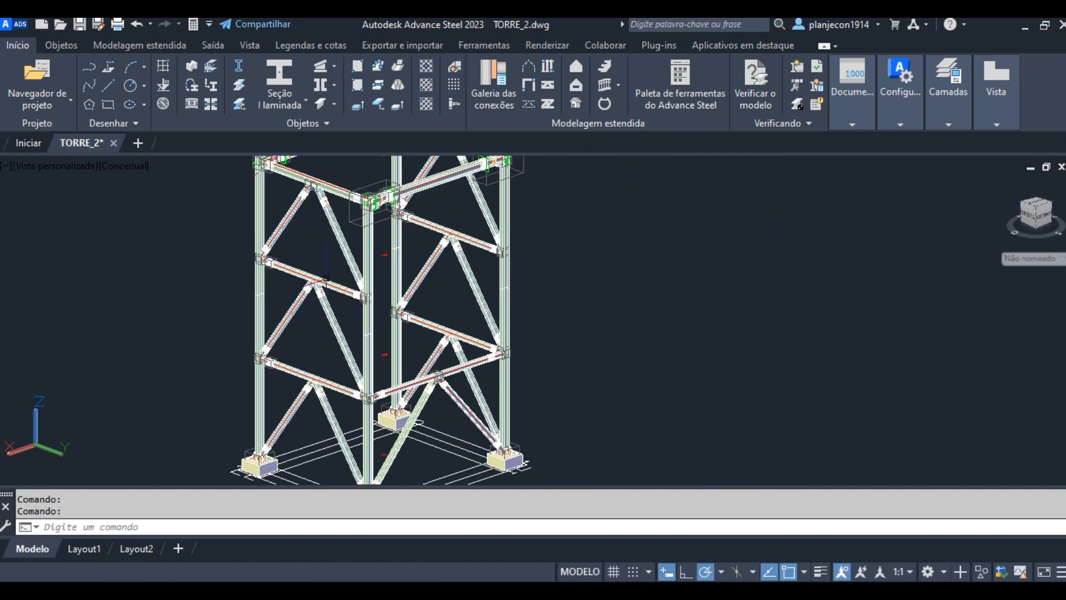
scroll(333, 283, "up", 3)
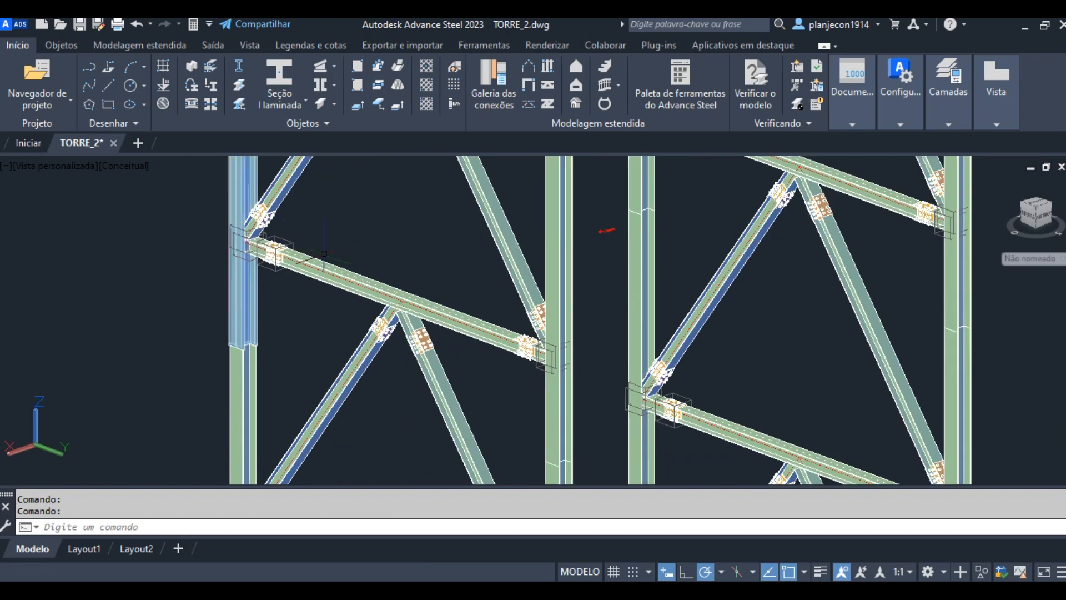
scroll(333, 254, "down", 3)
middle_click_drag(332, 254, 416, 383)
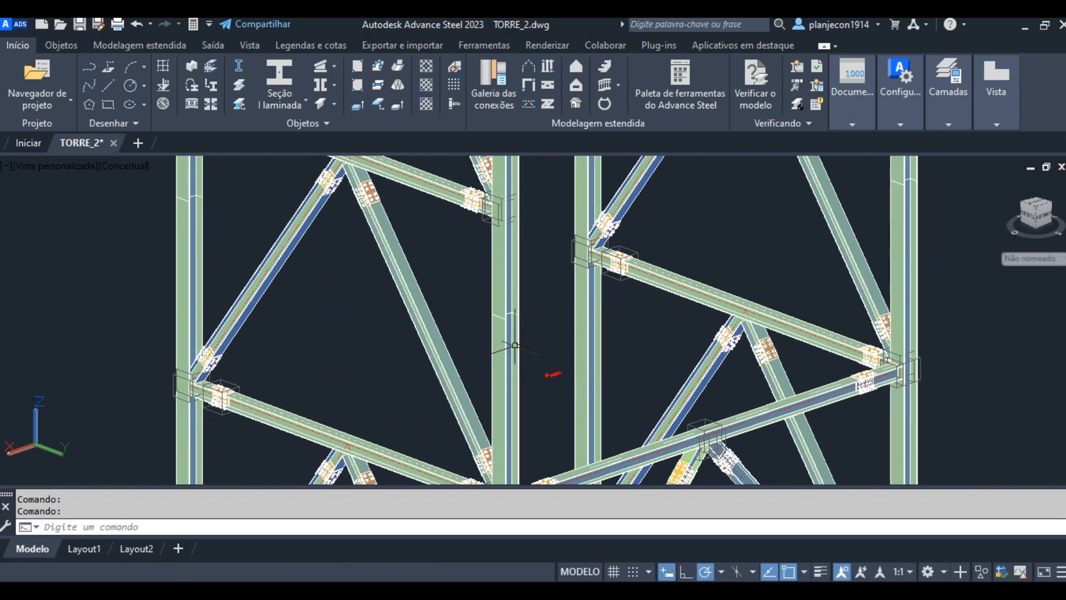
scroll(472, 267, "up", 2)
scroll(471, 267, "up", 4)
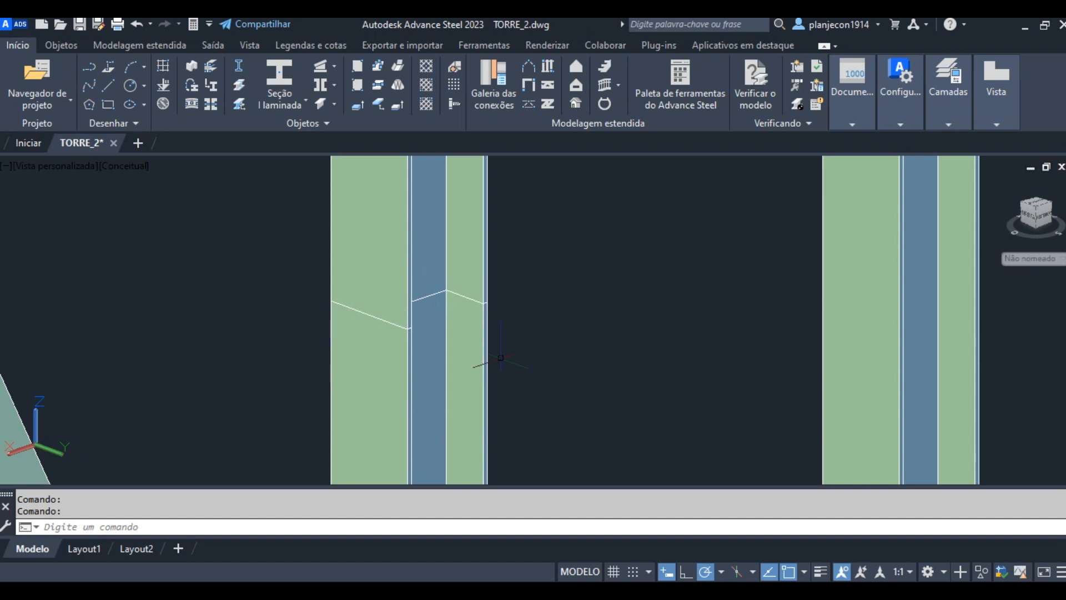
Insert a "Junta da sobreposição de emenda" connection between the nearest column's upper segment as main profile and lower segment as secondary.
scroll(345, 356, "down", 3)
middle_click_drag(384, 354, 398, 319)
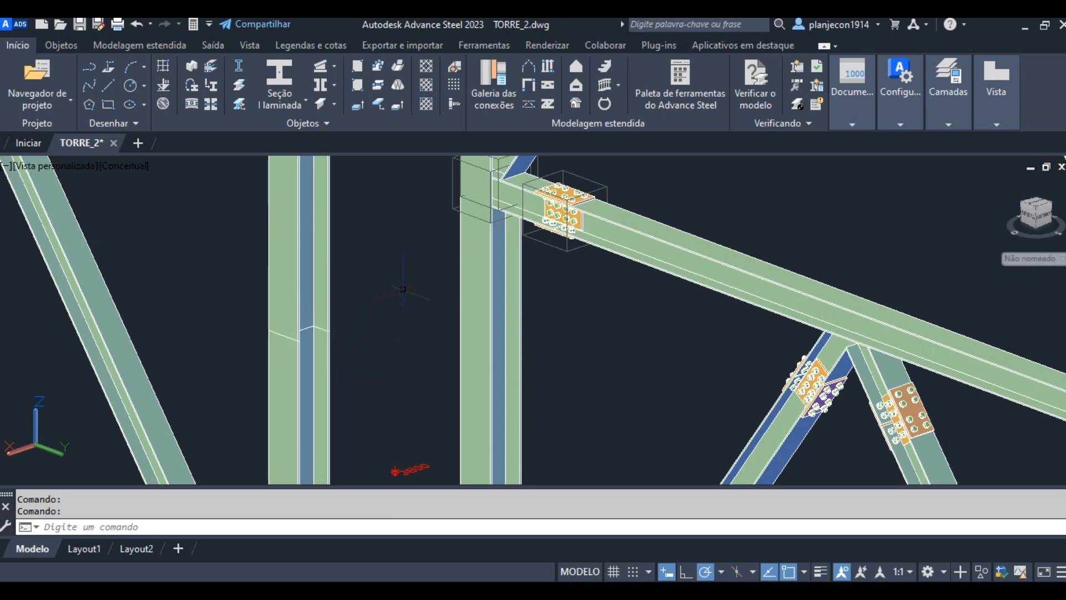
left_click(492, 84)
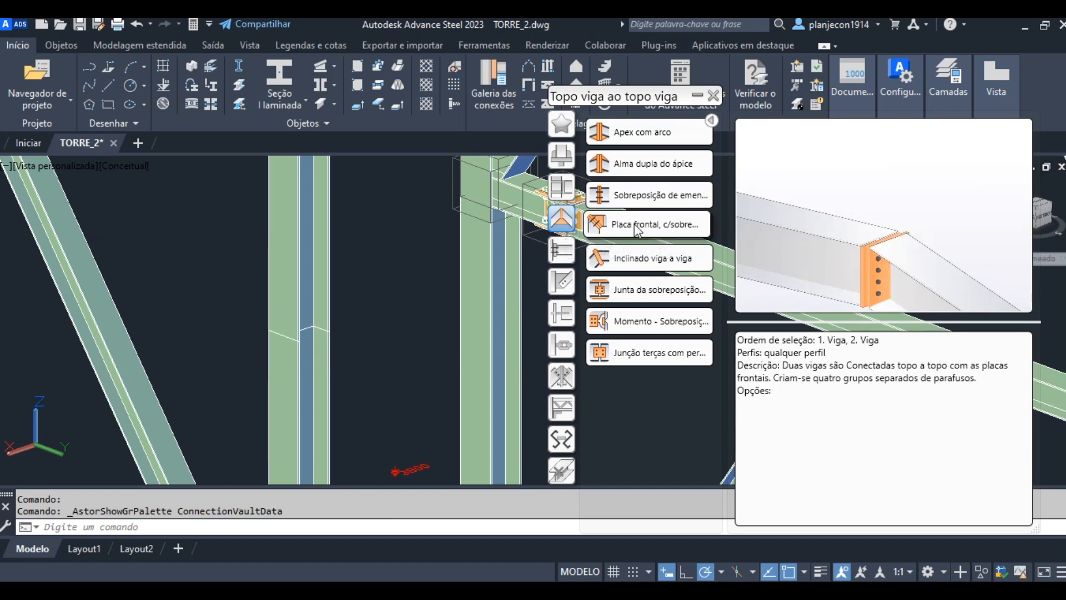
left_click(641, 291)
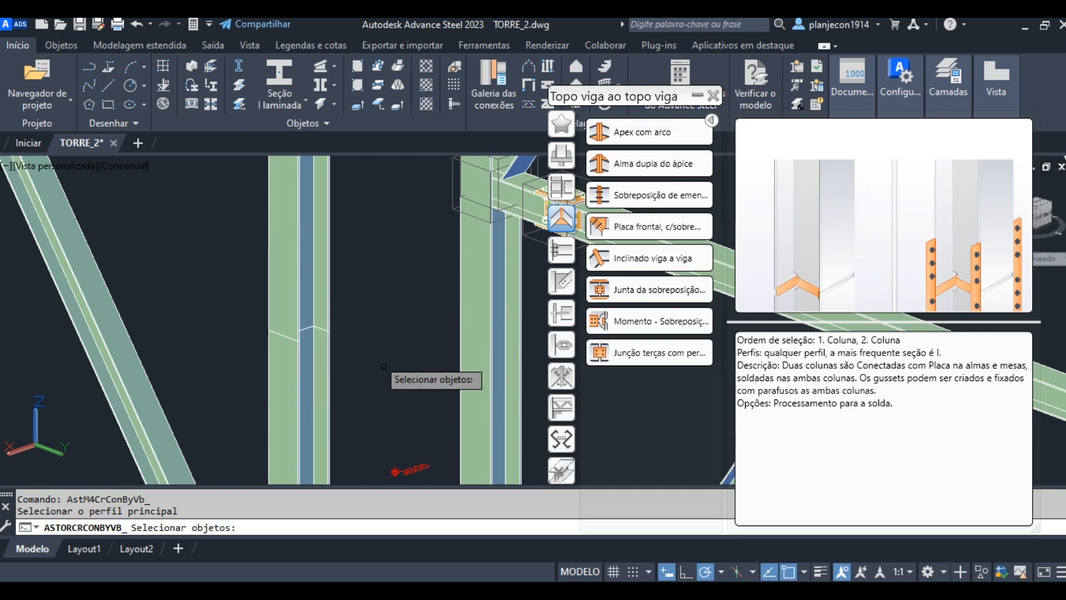
left_click(322, 297)
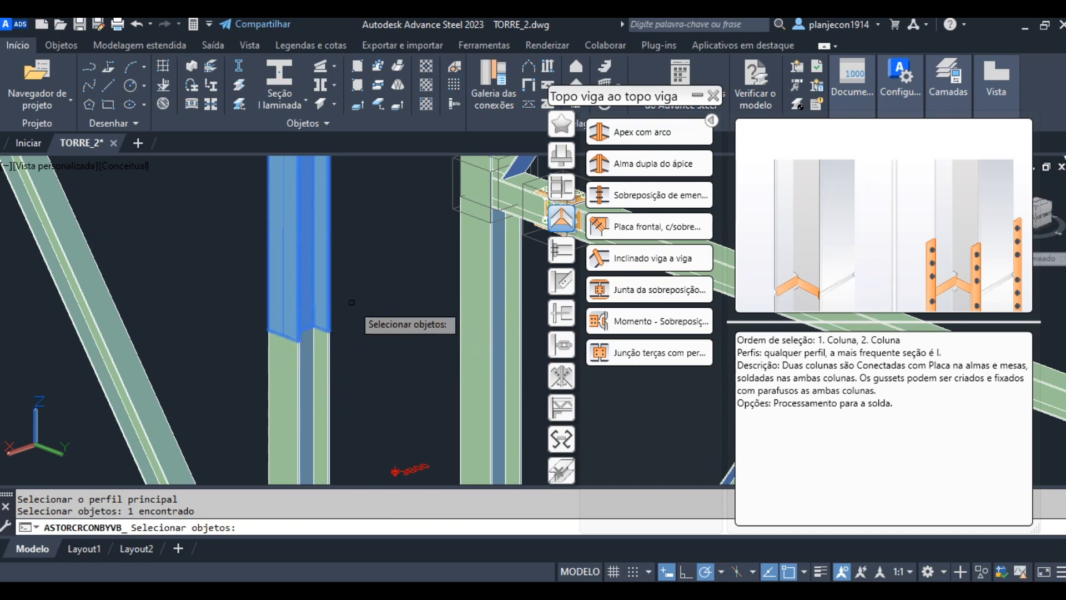
key("Return")
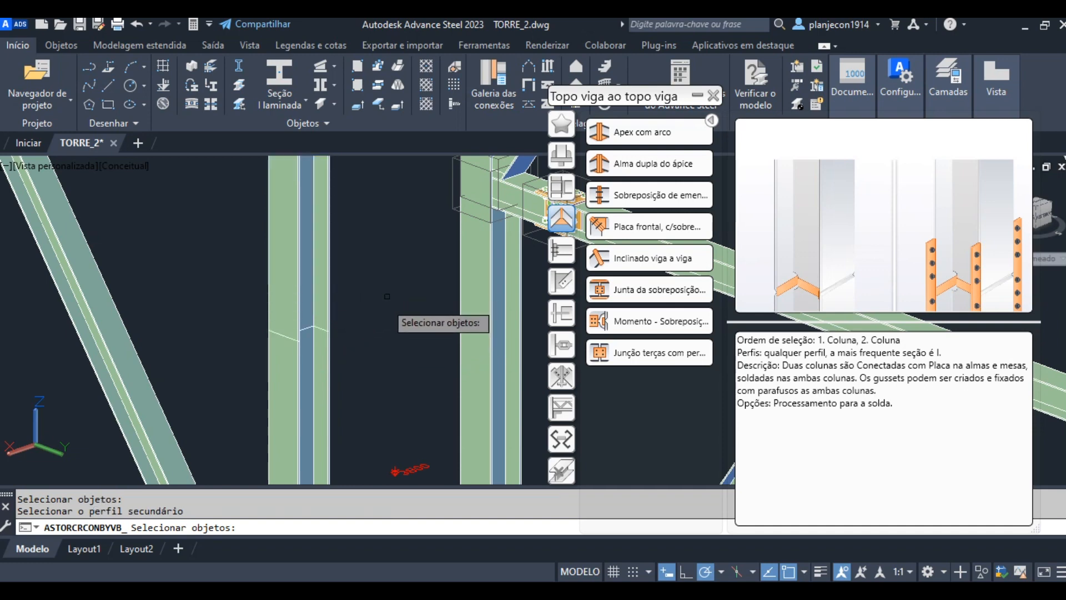
left_click(328, 357)
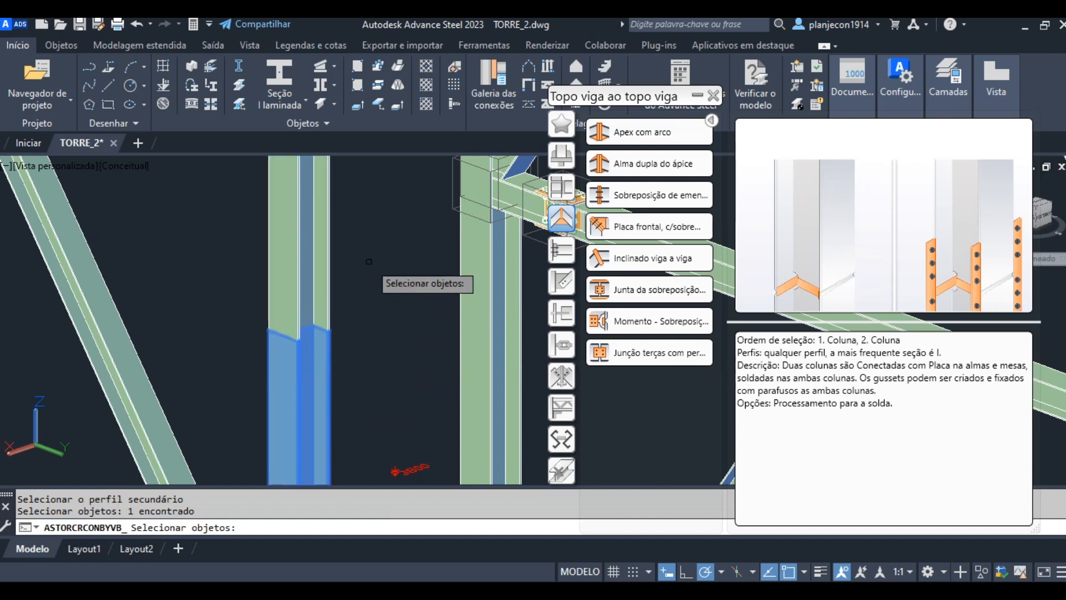
key("Return")
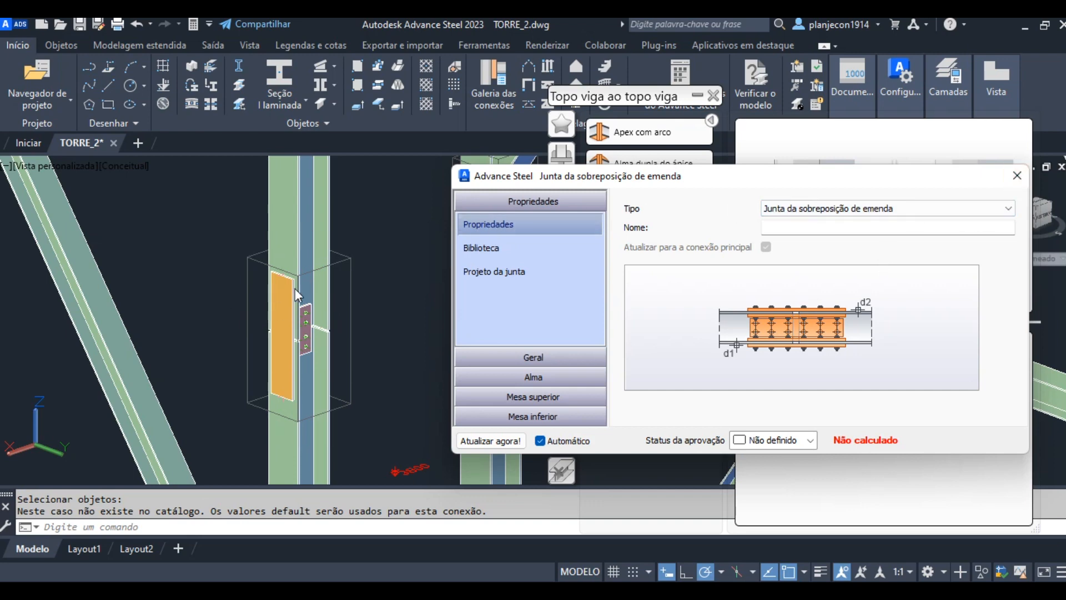
left_click_drag(727, 184, 574, 170)
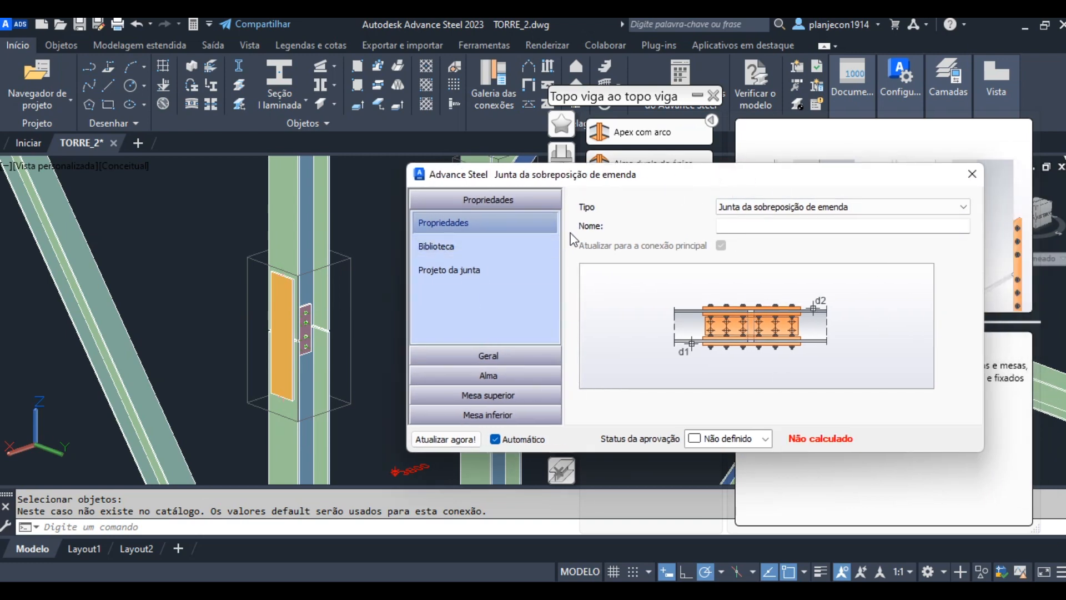
left_click(971, 174)
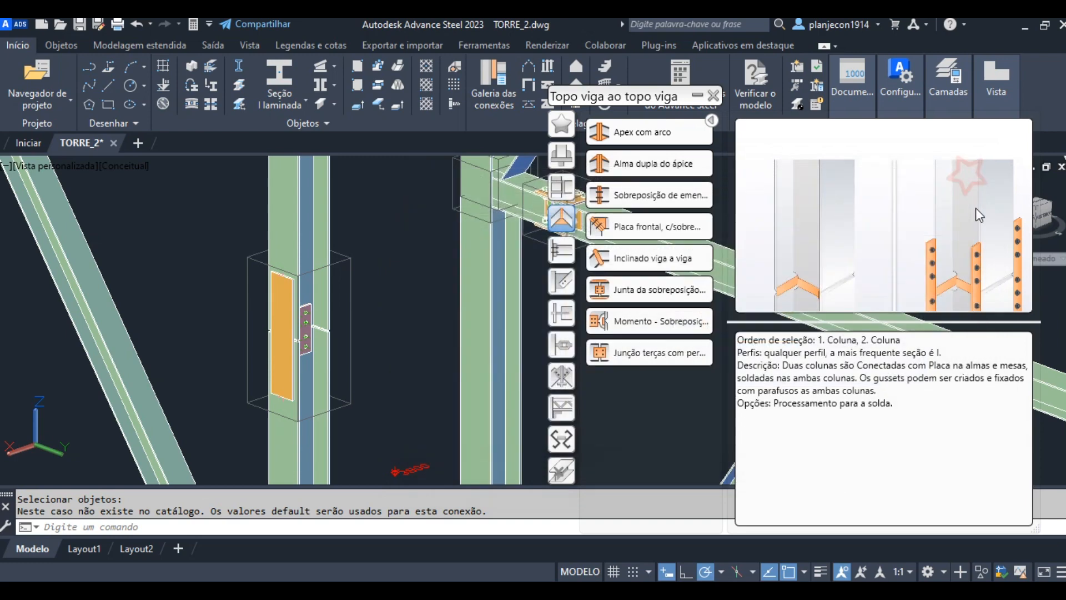
left_click(698, 96)
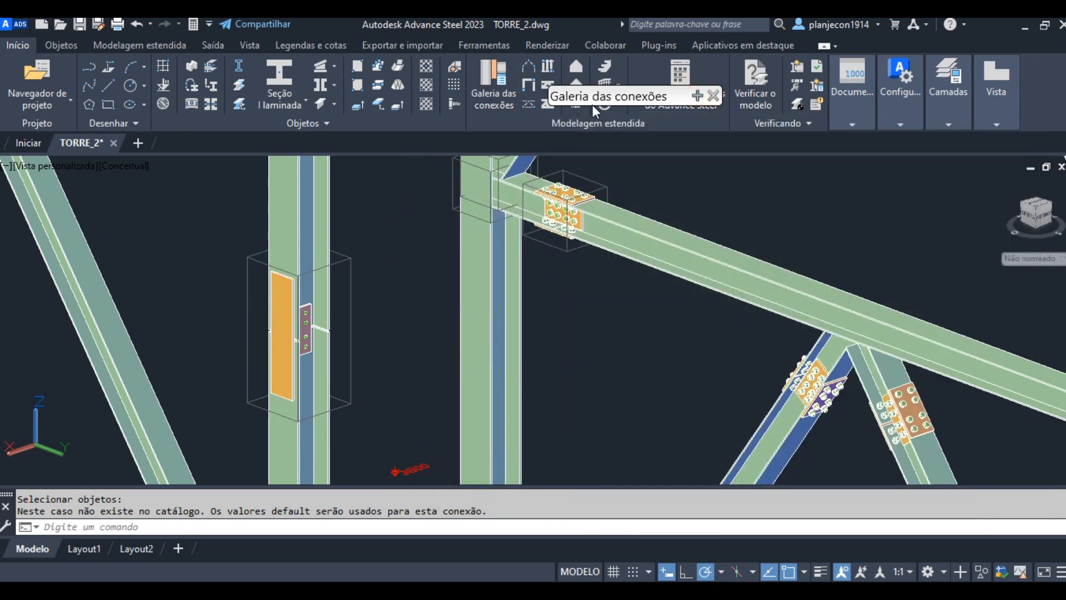
left_click(712, 97)
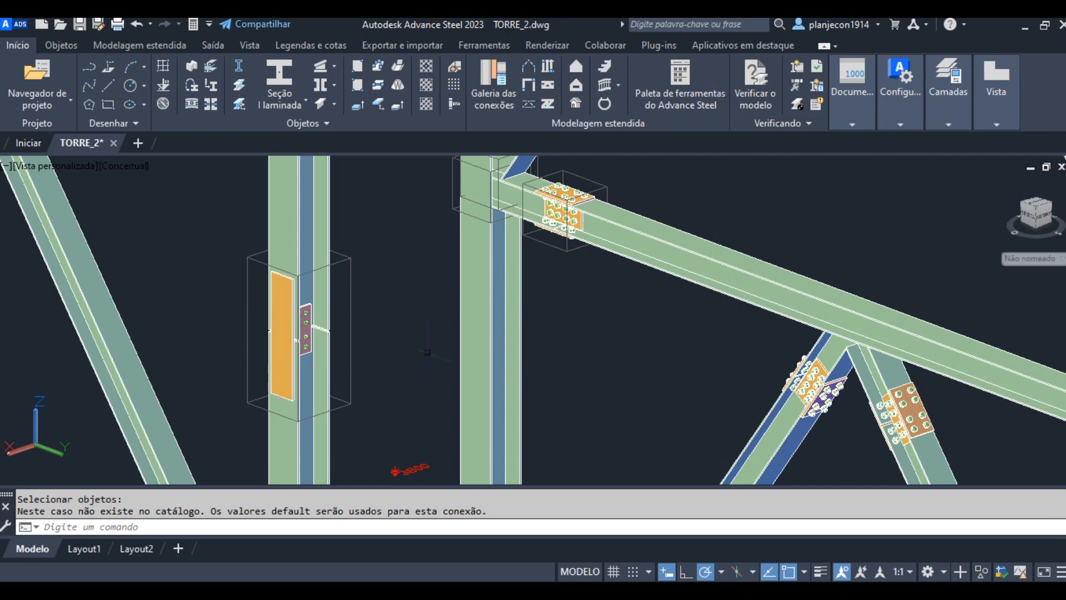
Isolate the two spliced column segments together with their new splice connection from the rest of the tower.
middle_click_drag(379, 348, 430, 314)
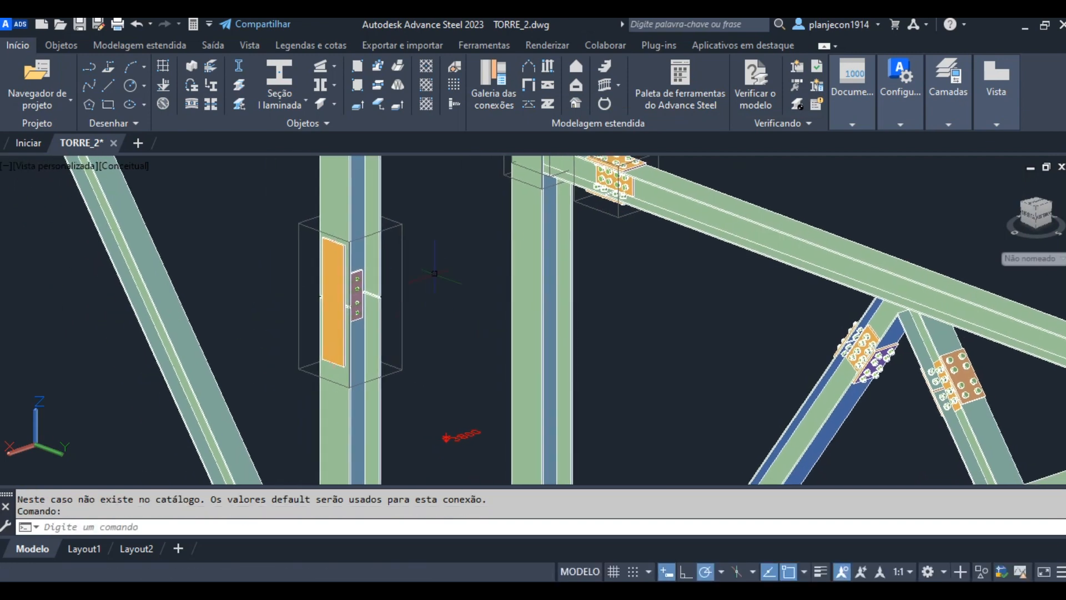
left_click(423, 169)
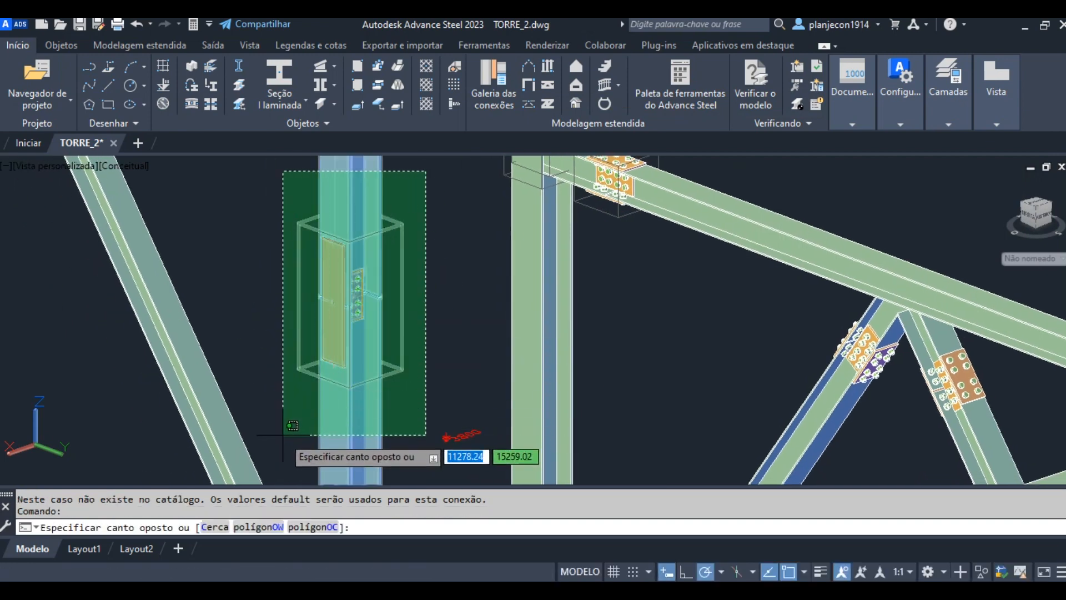
left_click(285, 452)
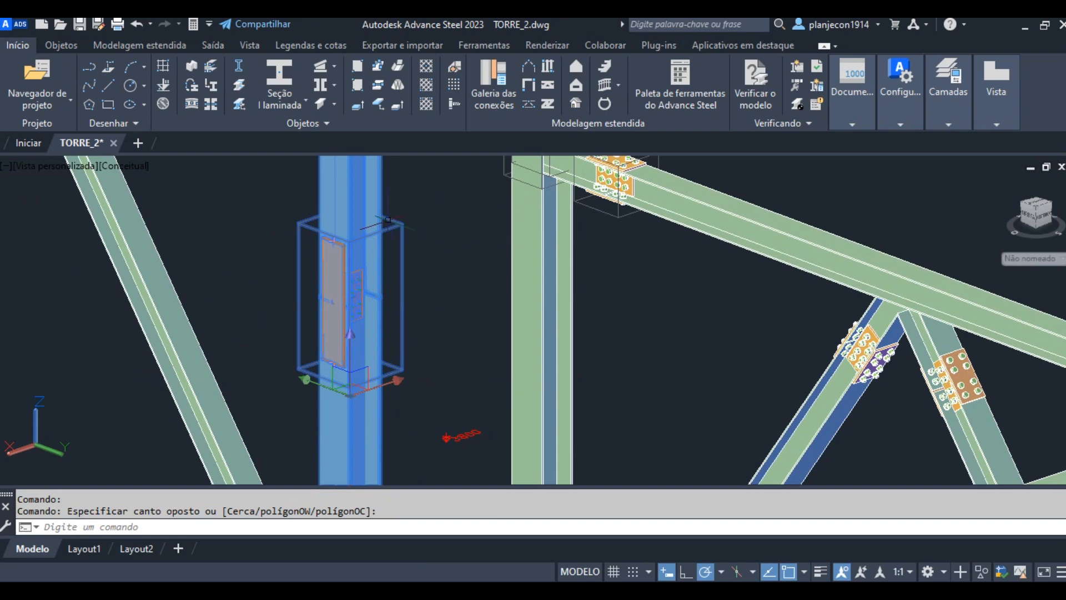
right_click(427, 248)
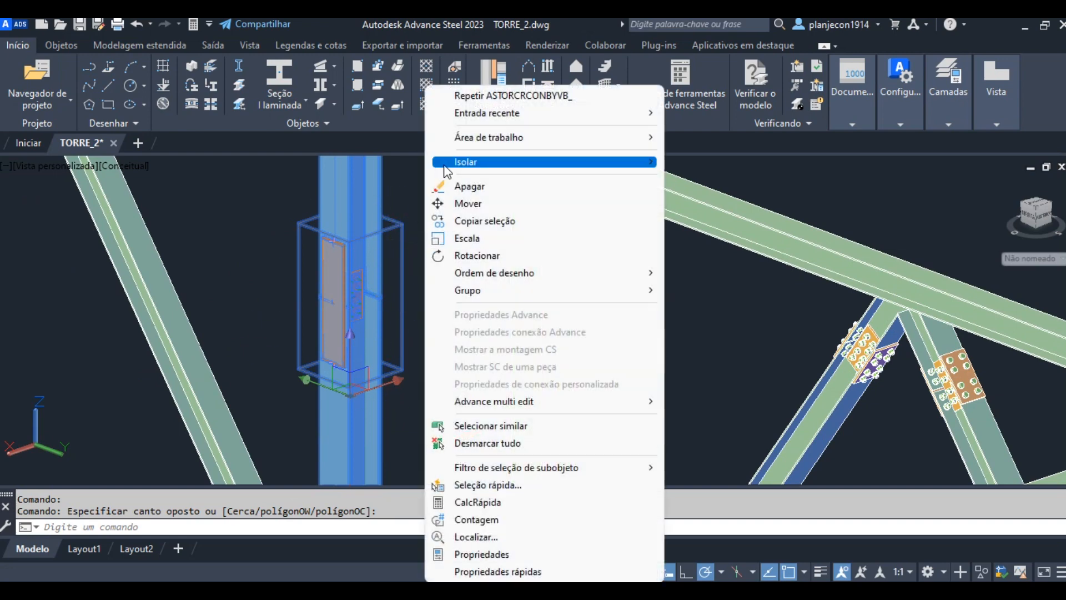
mouse_move(447, 164)
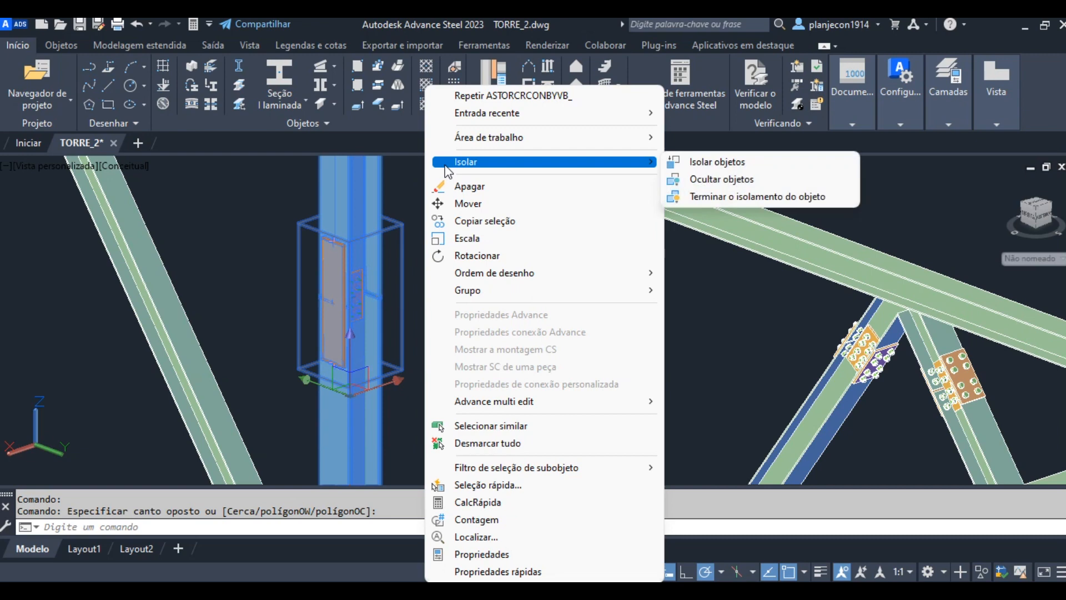
left_click(716, 163)
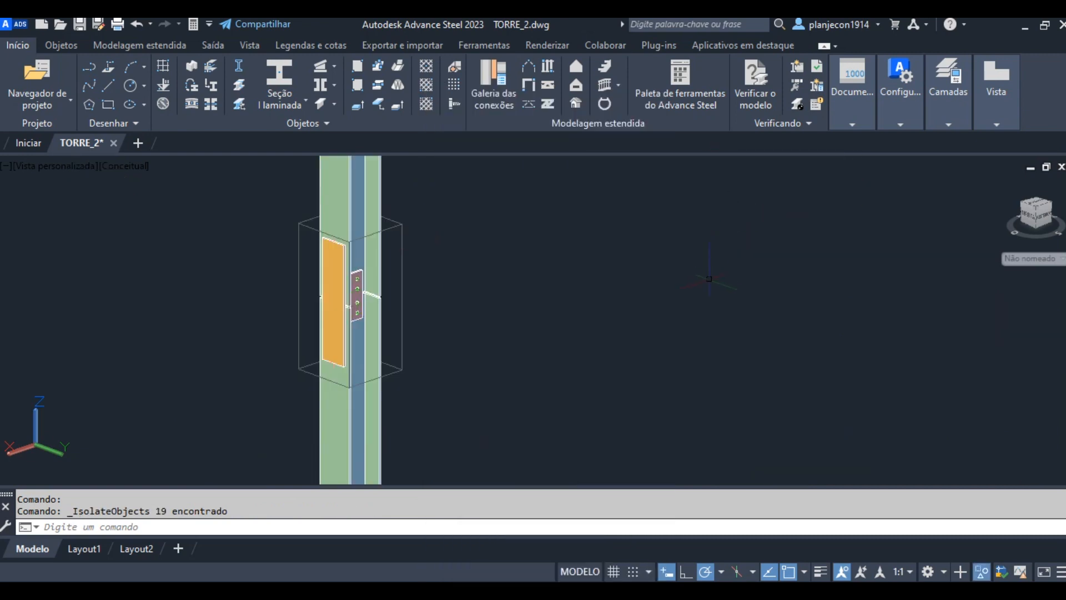
scroll(364, 311, "up", 4)
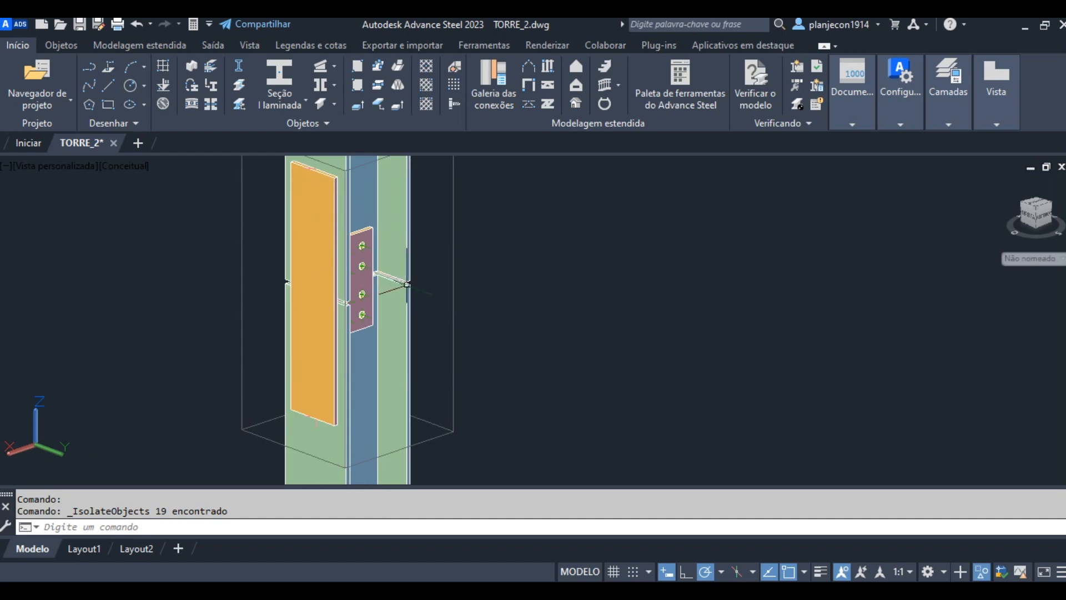
View the column splice from the front and check the splice connection's properties.
left_click(1036, 218)
scroll(548, 281, "up", 4)
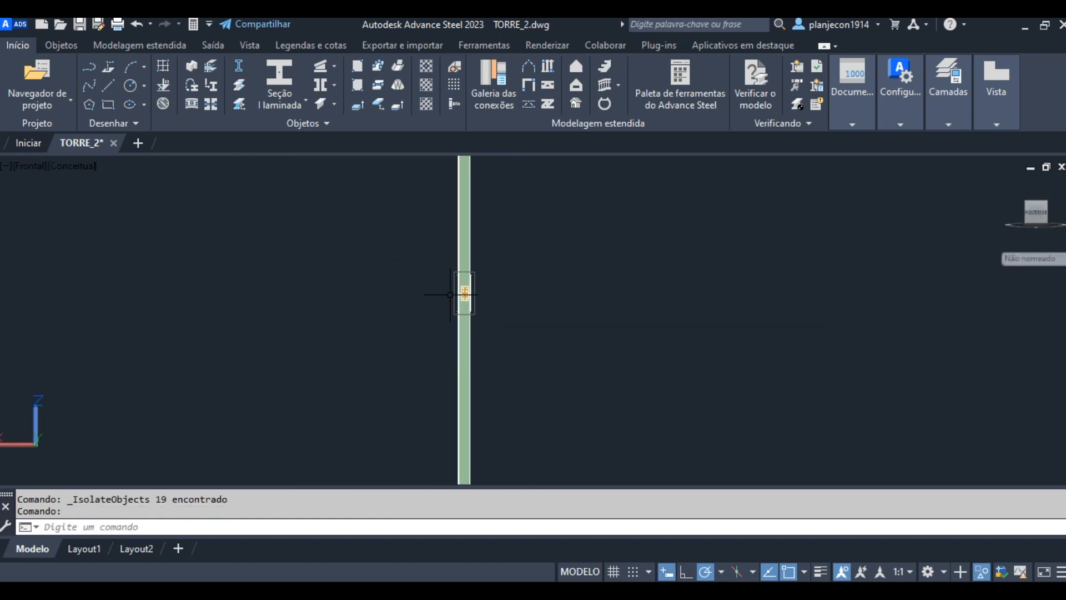
scroll(548, 281, "up", 5)
middle_click_drag(564, 295, 340, 298)
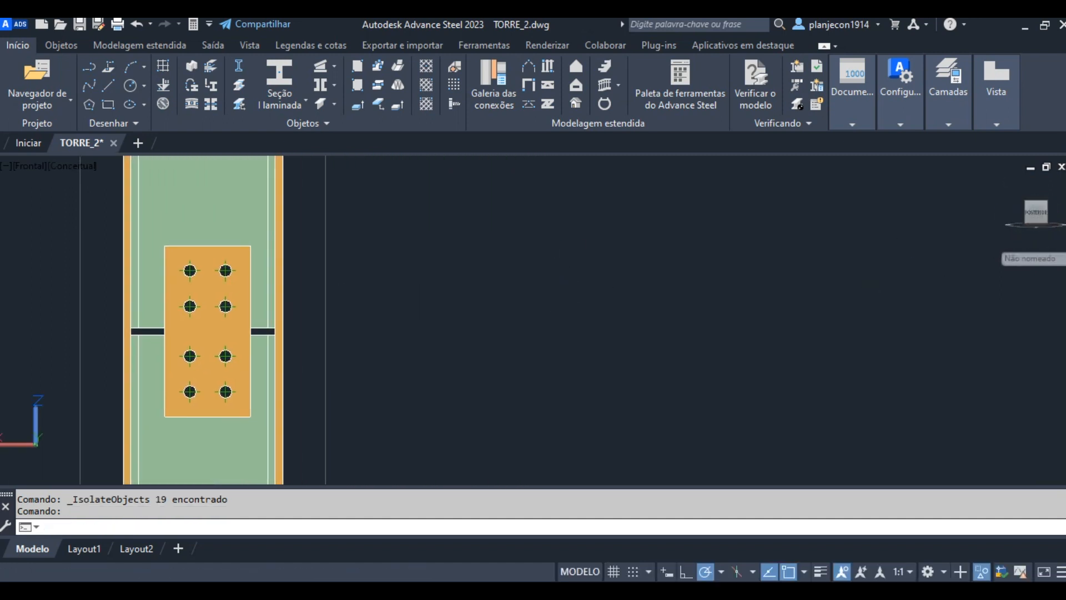
left_click(326, 221)
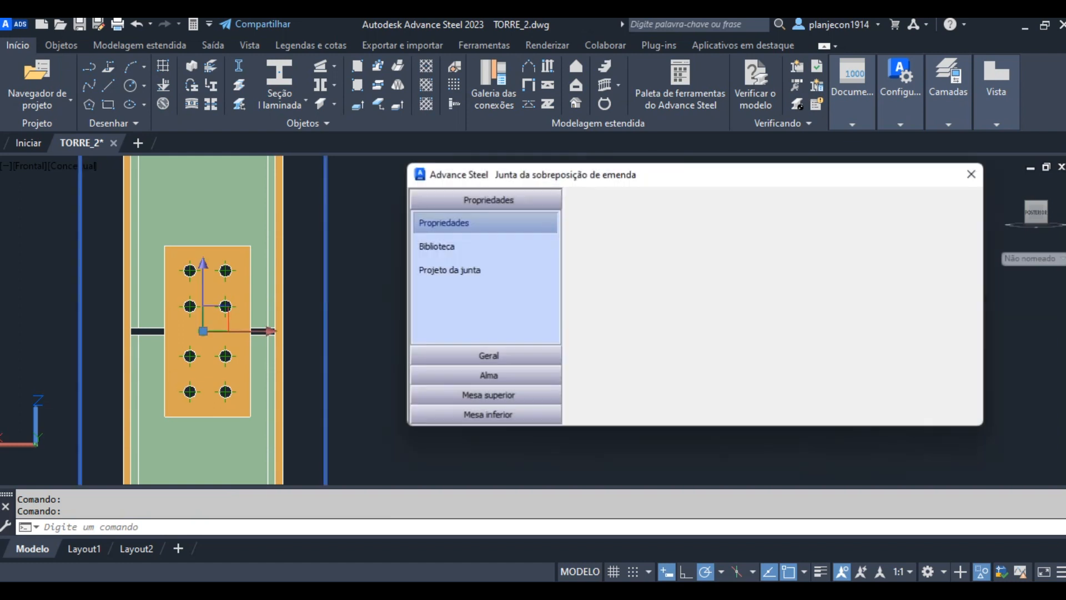
left_click(976, 183)
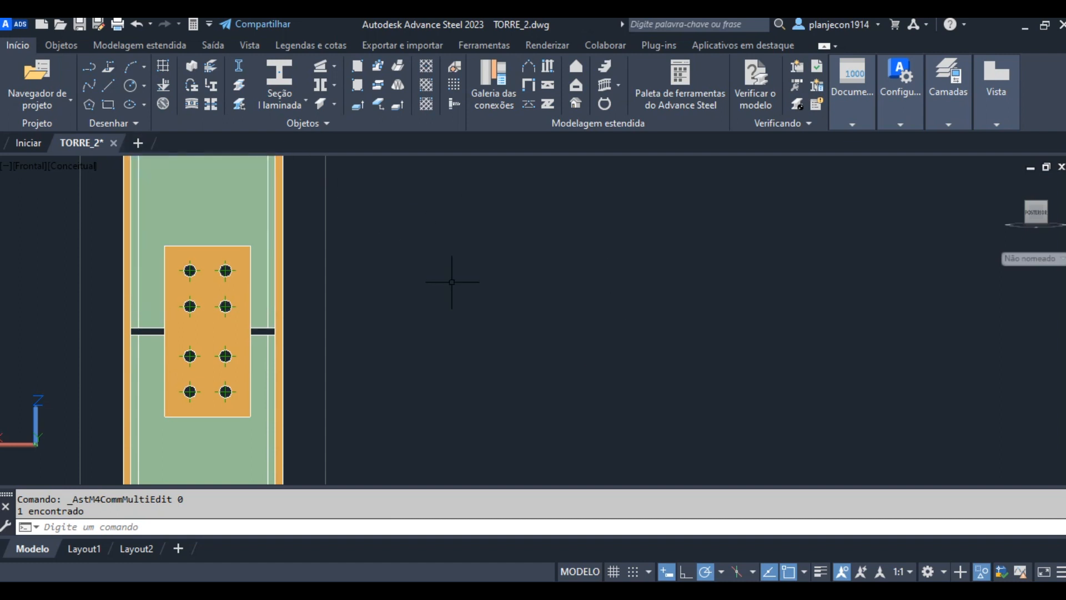
Set the uniform background colour of the 3D parallel projection to white (Branco) in the drawing window colours.
left_click(7, 24)
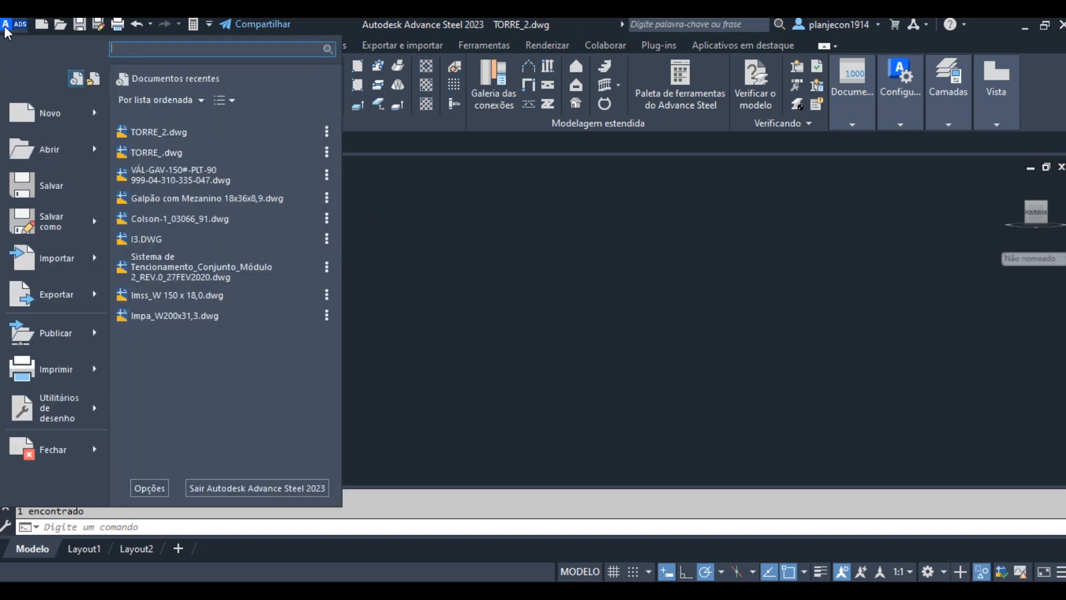
left_click(149, 488)
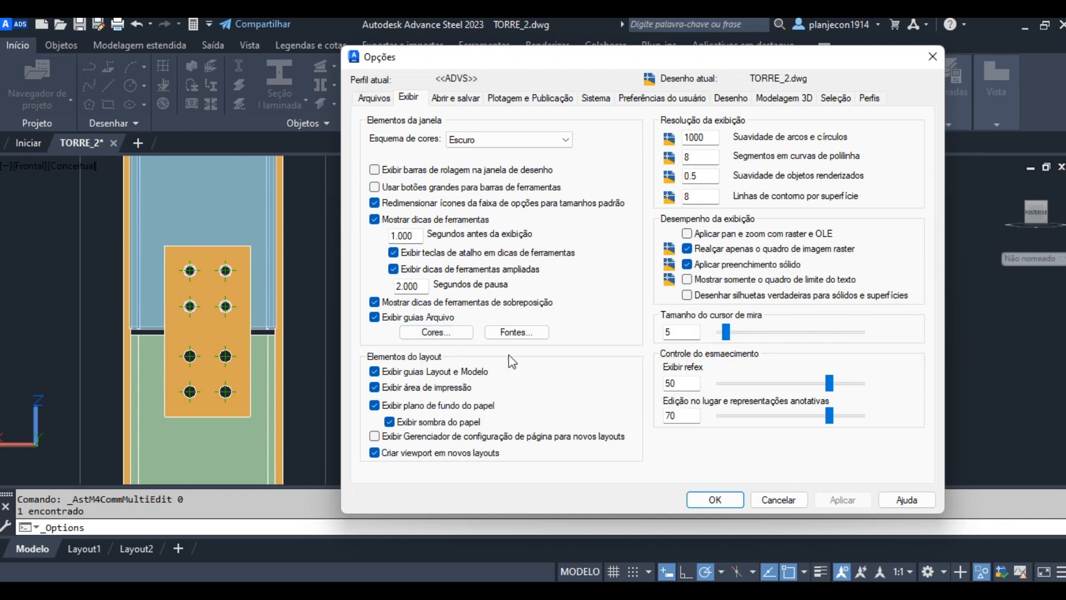
left_click(435, 332)
left_click(705, 133)
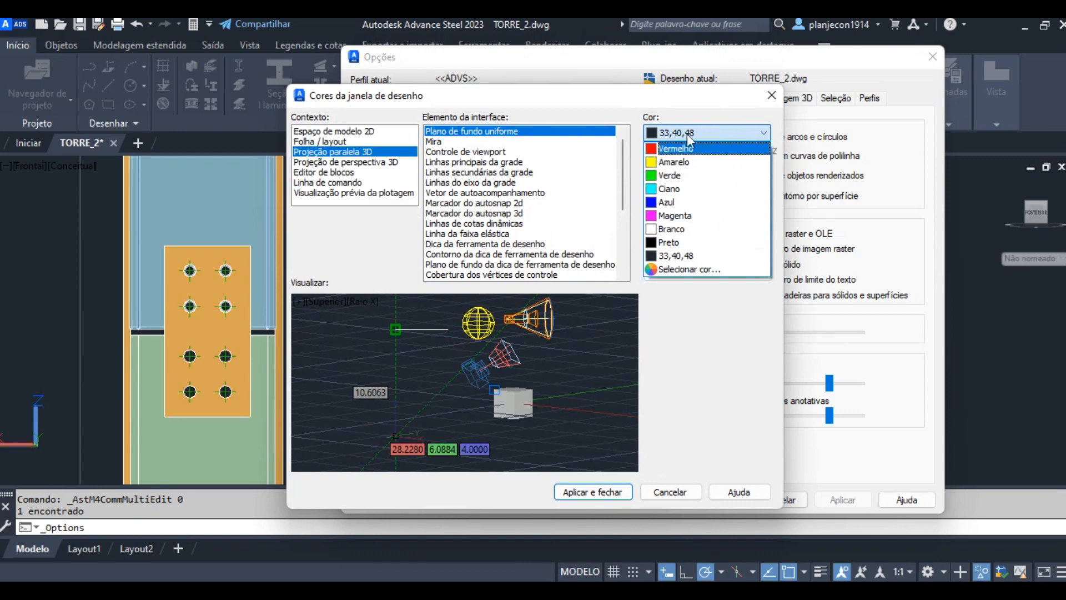
left_click(671, 229)
left_click(595, 503)
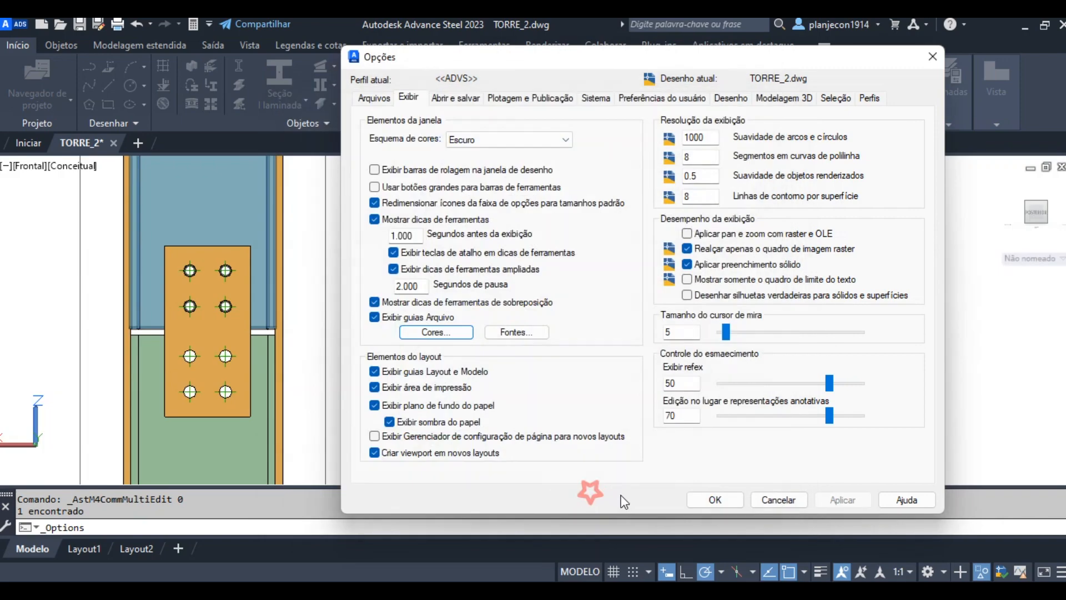
left_click(716, 499)
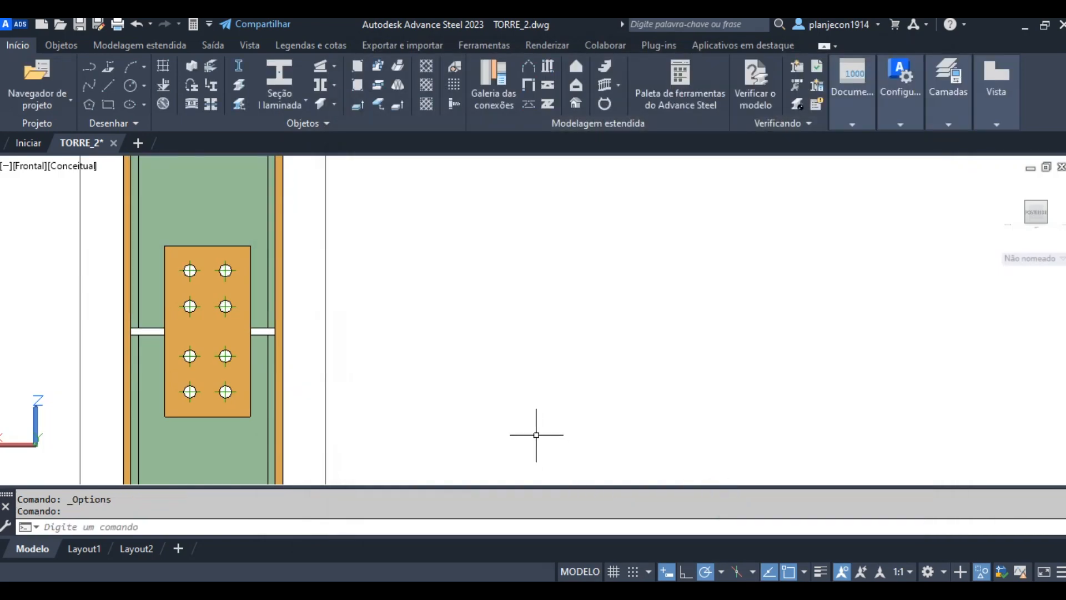
Open the column splice connection's properties and review its general splice type, splice plane and gap settings.
scroll(486, 352, "down", 2)
scroll(455, 366, "up", 1)
middle_click_drag(438, 385, 444, 370)
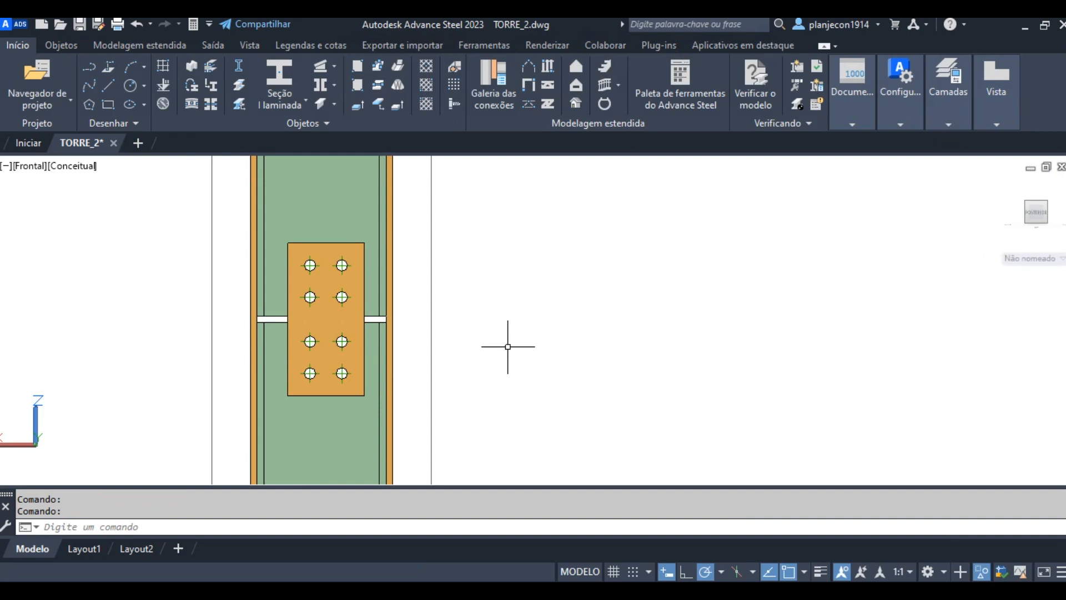
left_click(432, 274)
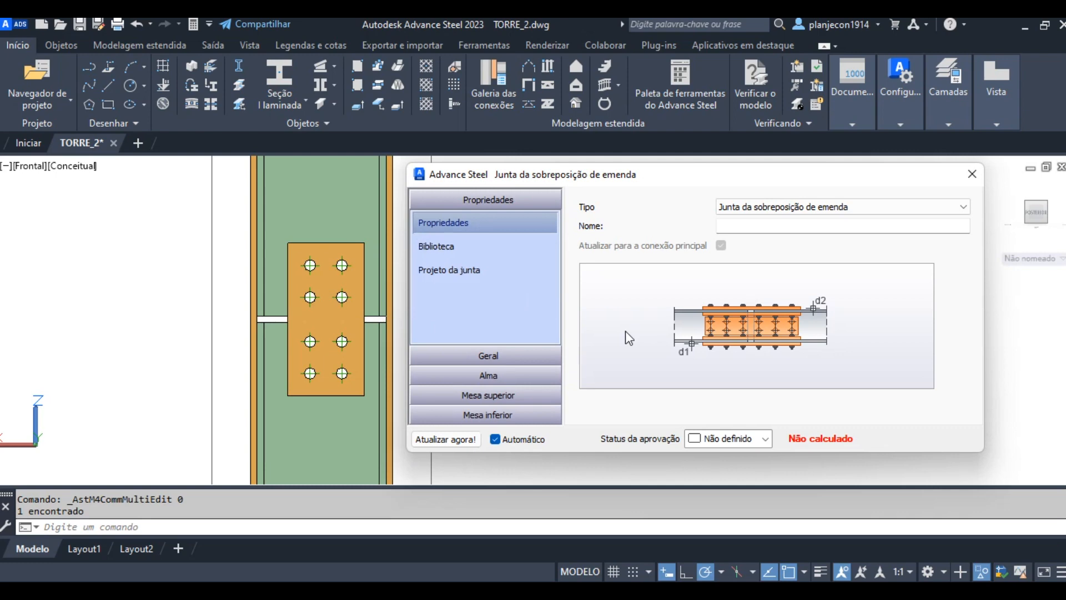
left_click_drag(667, 176, 702, 174)
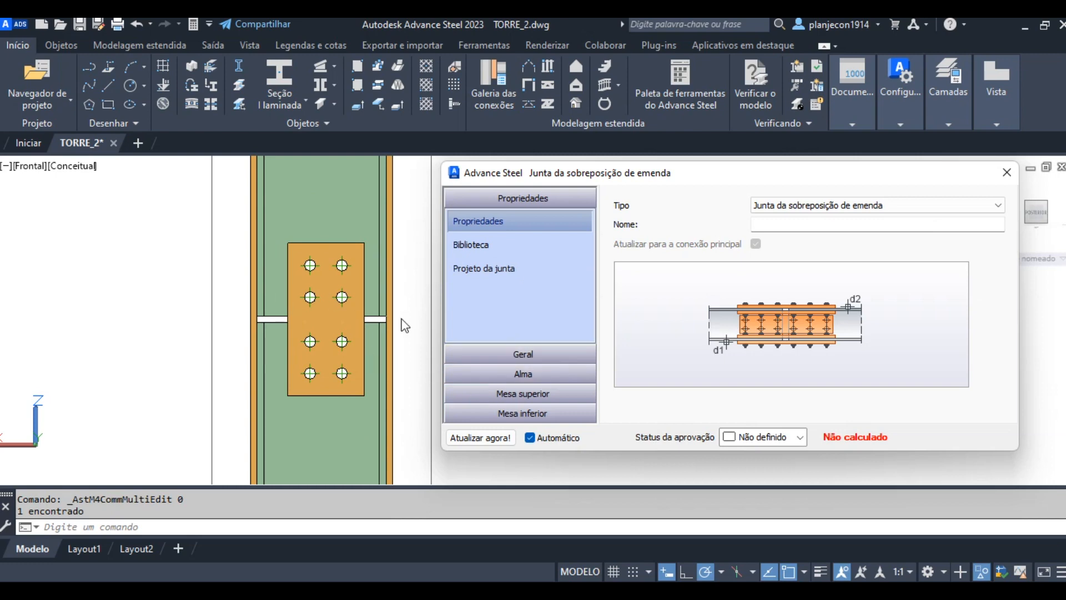
left_click(530, 354)
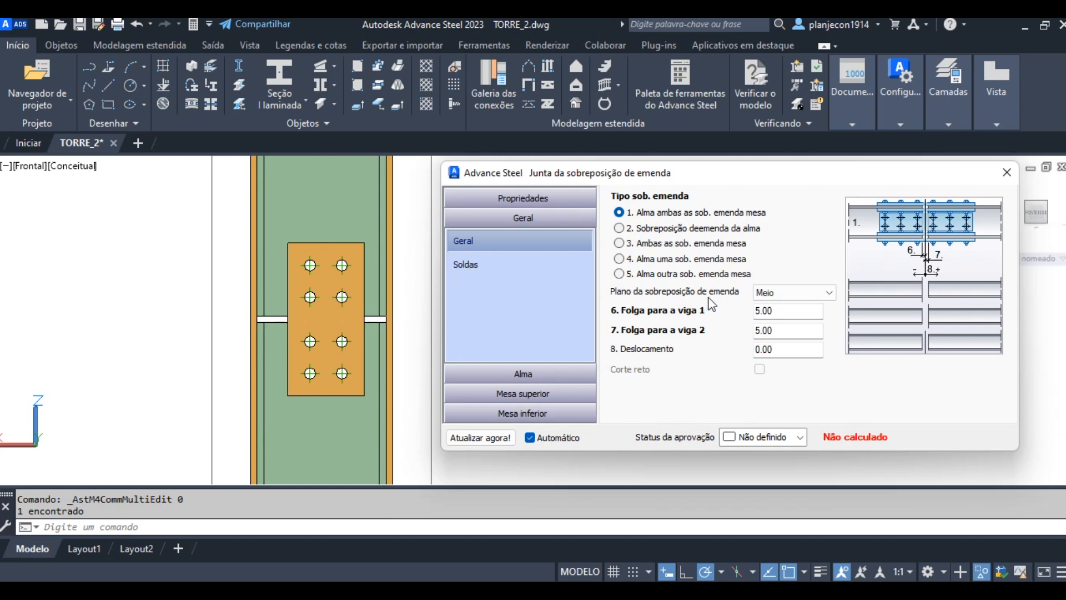
left_click(829, 293)
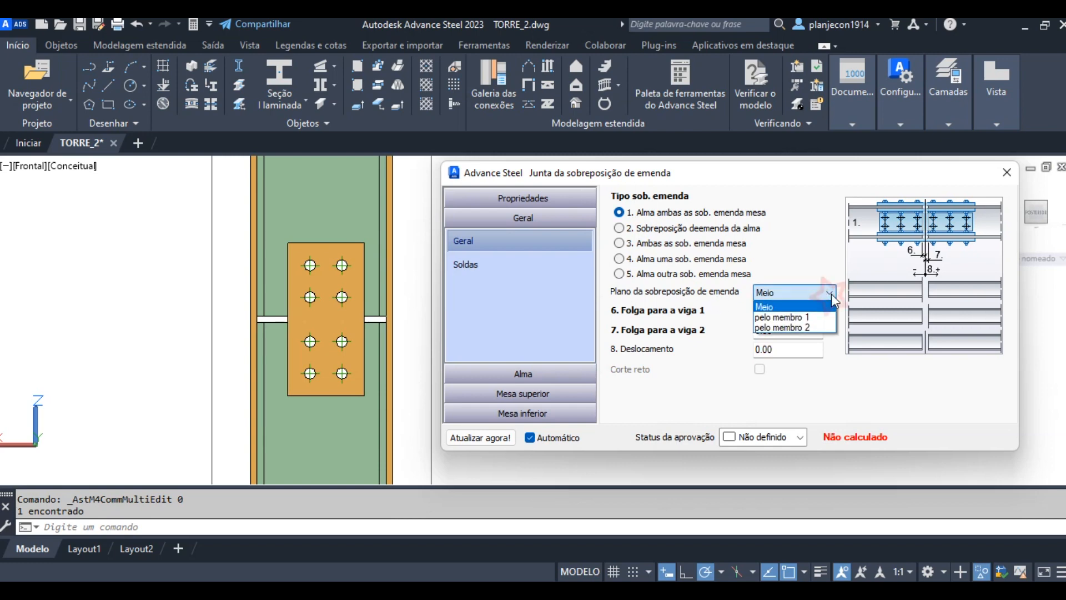
left_click(830, 294)
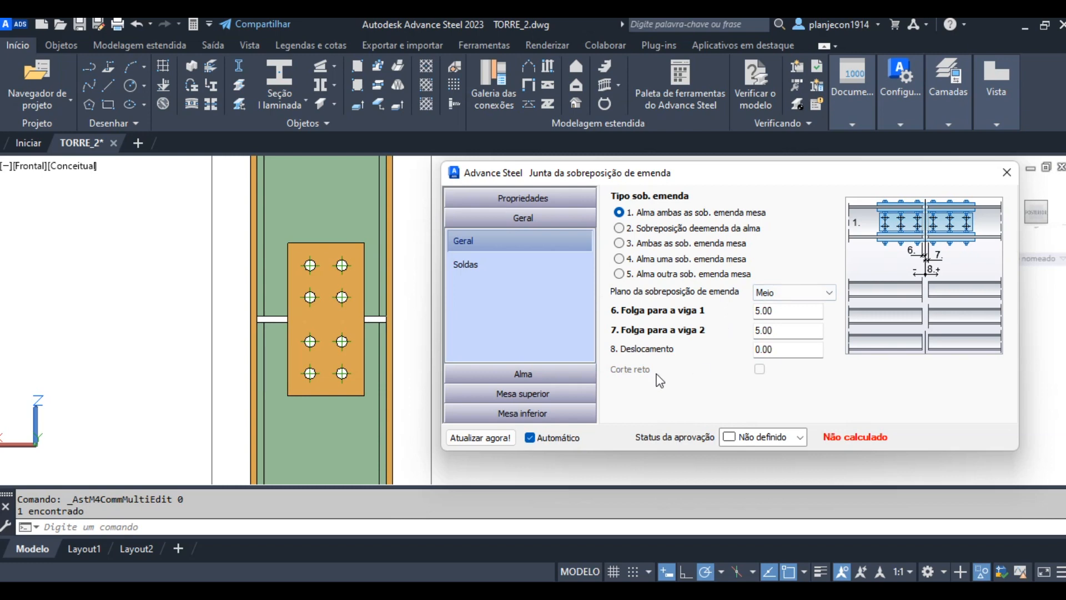
Review the web plate (Placa alma) settings and the available options for plate location and alignment.
left_click(536, 374)
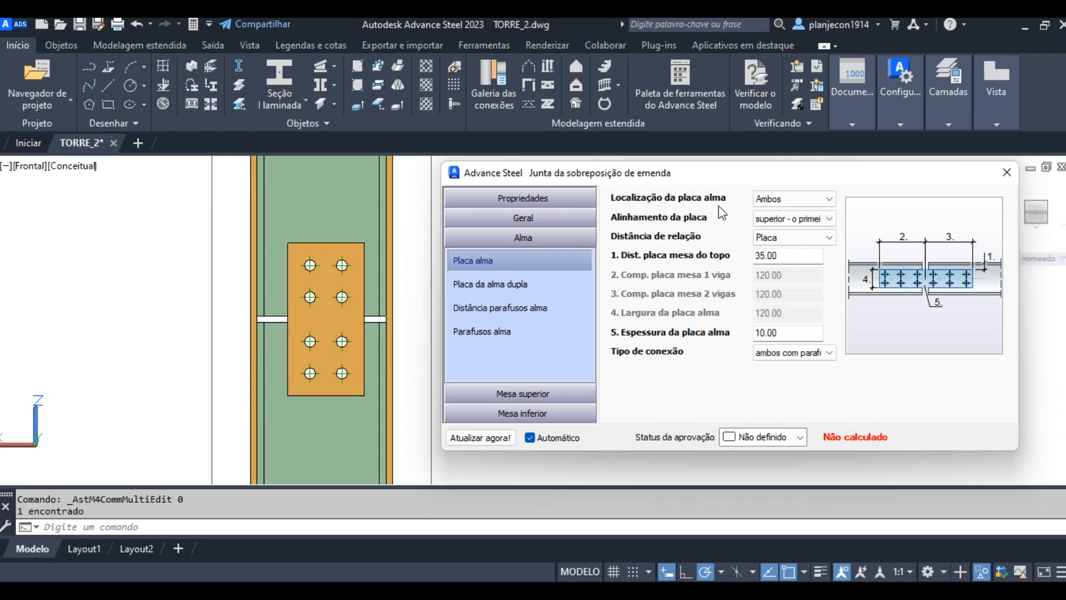
left_click(827, 200)
left_click(827, 200)
left_click(829, 219)
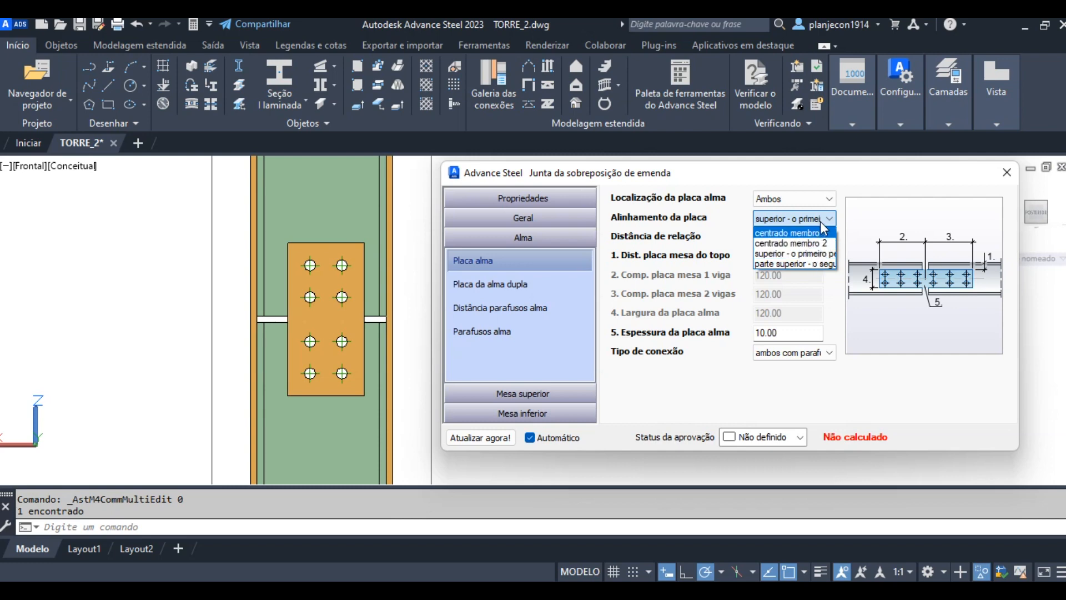
left_click(829, 220)
Try web plate alignments "centrado membro 1" and "centrado membro 2", and return to "superior - o primeiro".
left_click(828, 219)
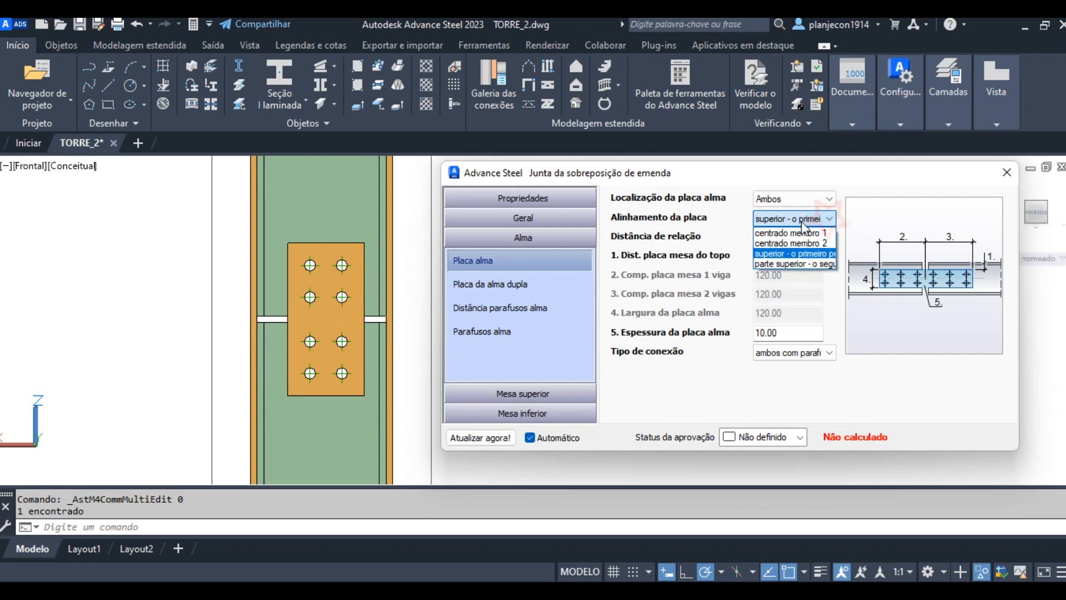
left_click(795, 233)
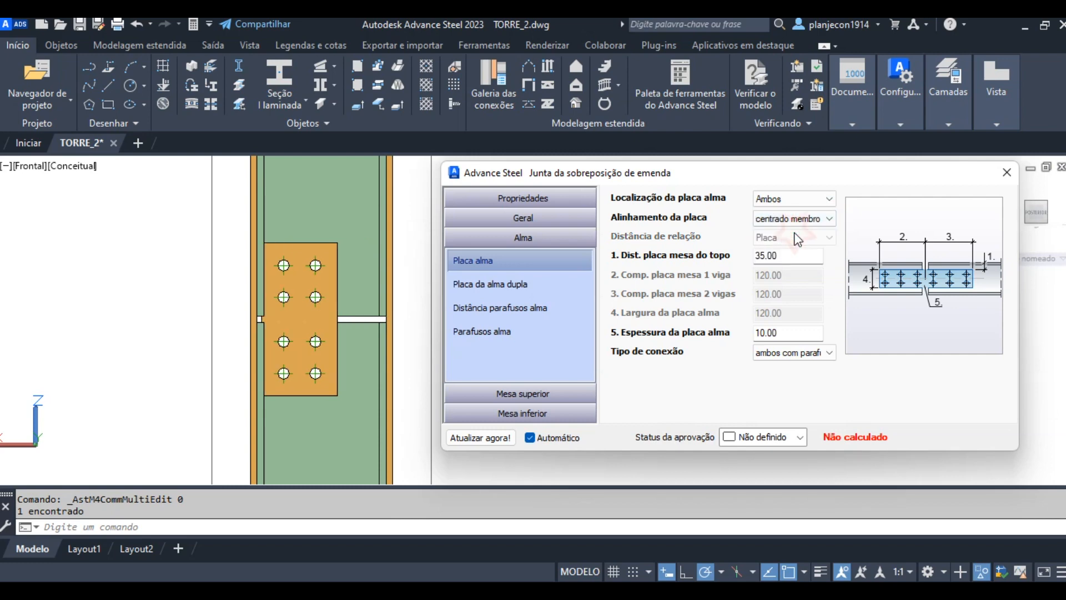
left_click(830, 222)
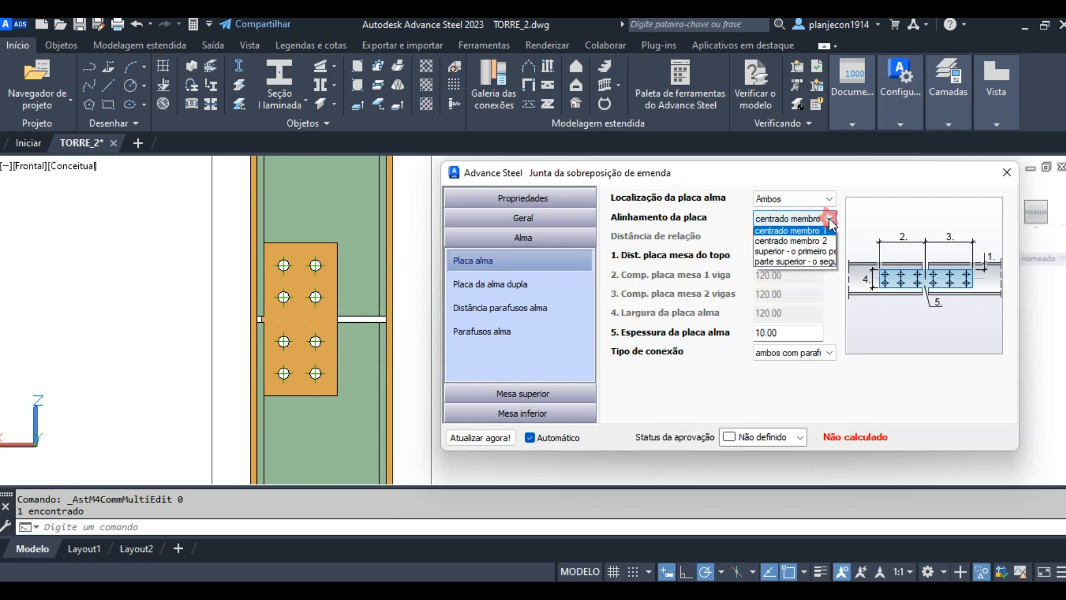
left_click(769, 244)
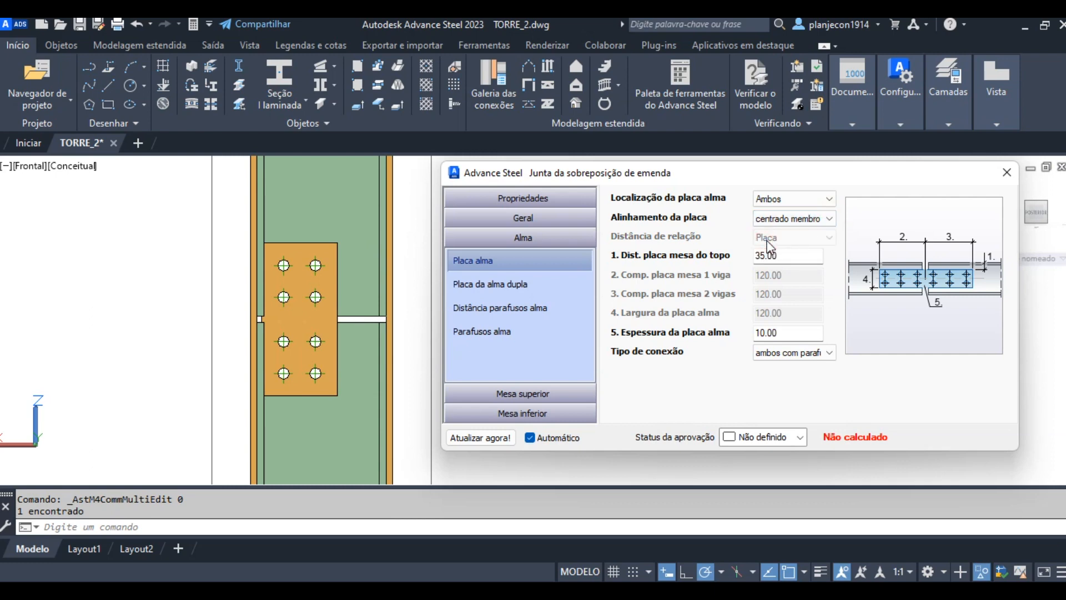
left_click(799, 220)
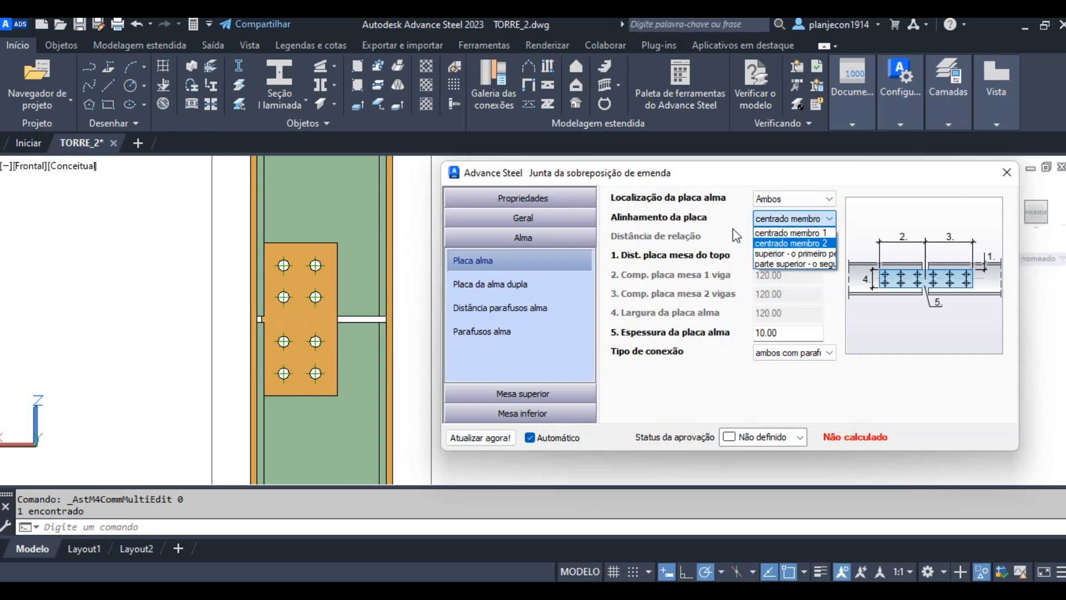
left_click(777, 254)
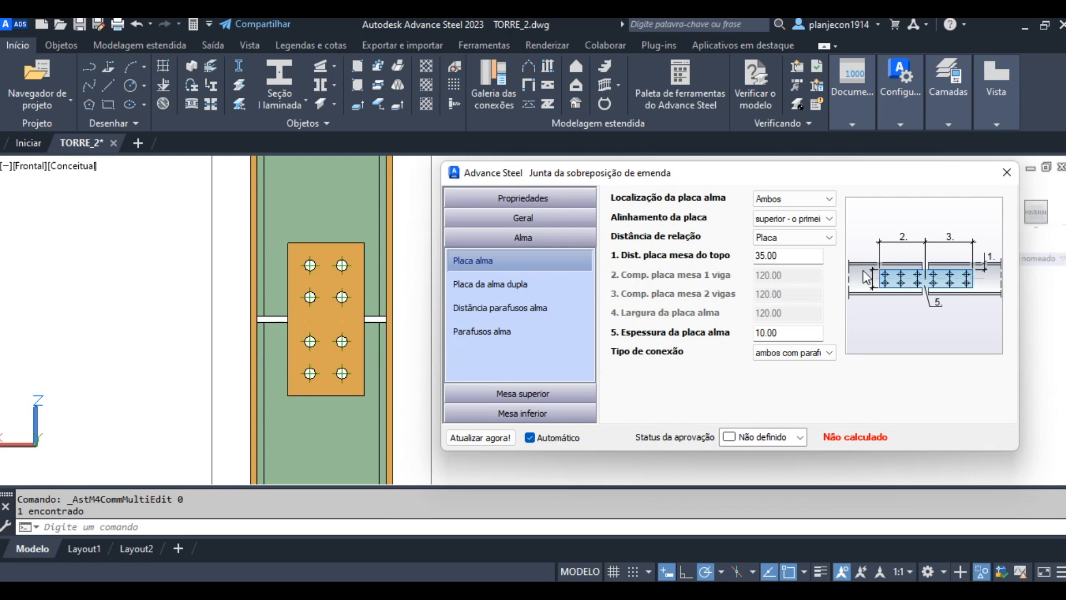
Try "Parafuso" as the web plate's distance reference (Distância de relação), and return it to "Placa".
double_click(788, 255)
left_click(829, 238)
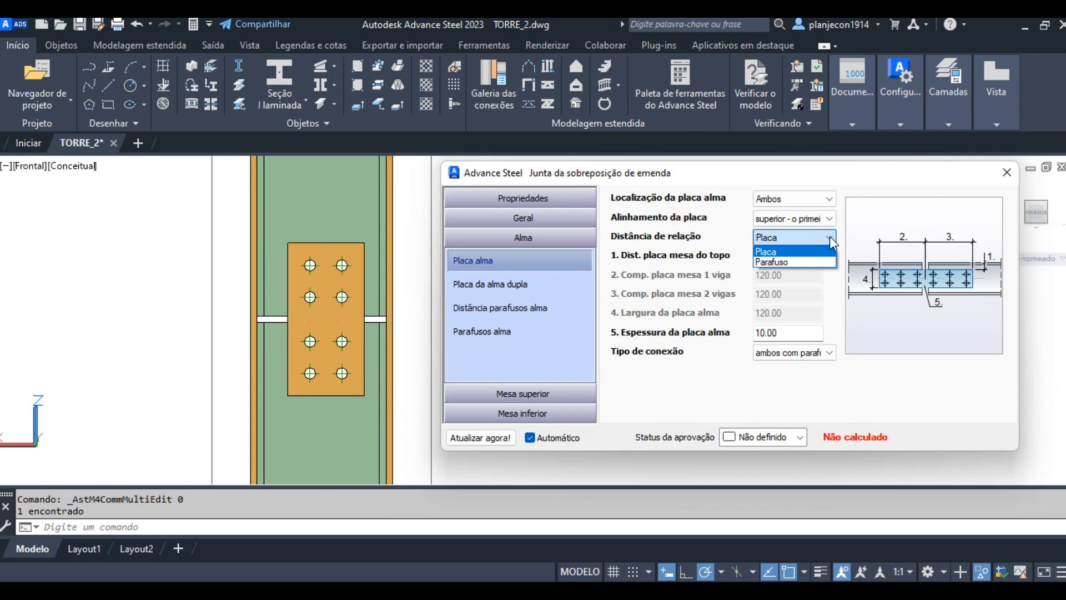
left_click(795, 262)
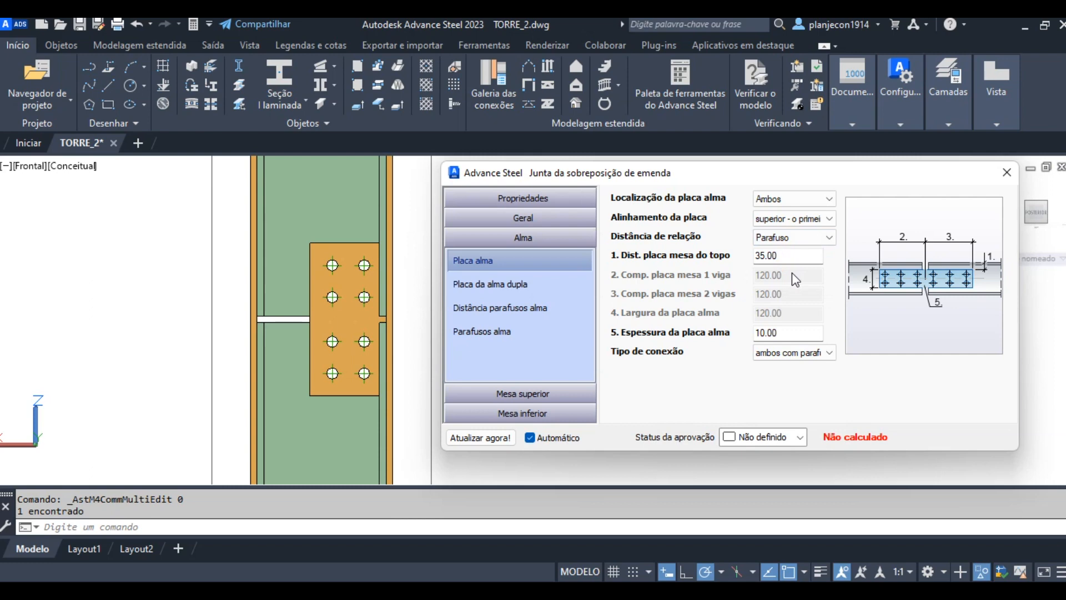
left_click(829, 238)
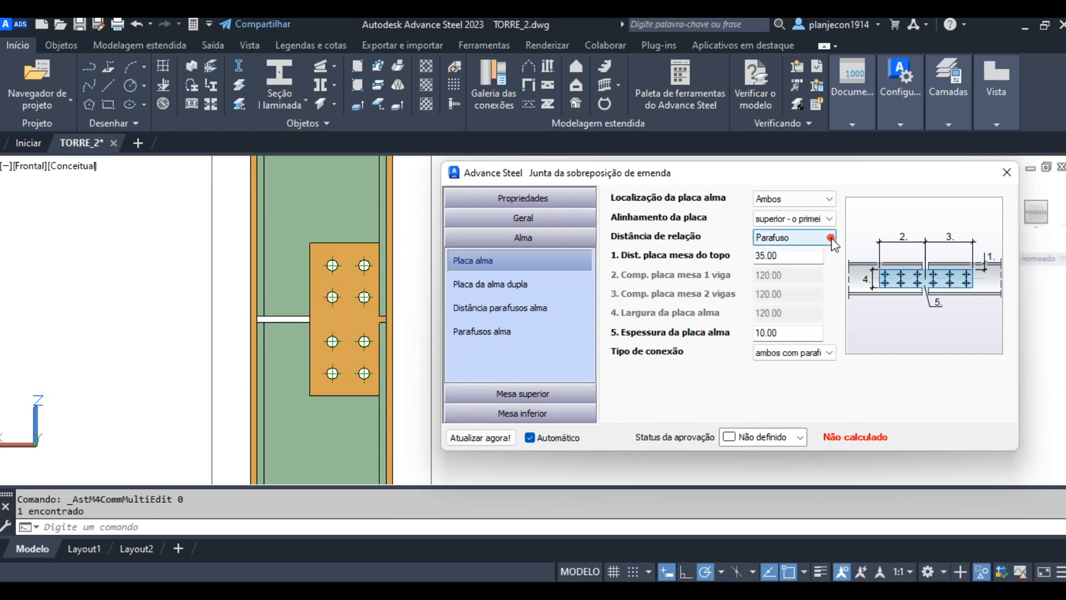
left_click(769, 251)
Compare the web plate's "centrado membro 1" and second-member "parte superior" alignments, and restore "superior - o primeiro".
left_click(829, 219)
left_click(793, 227)
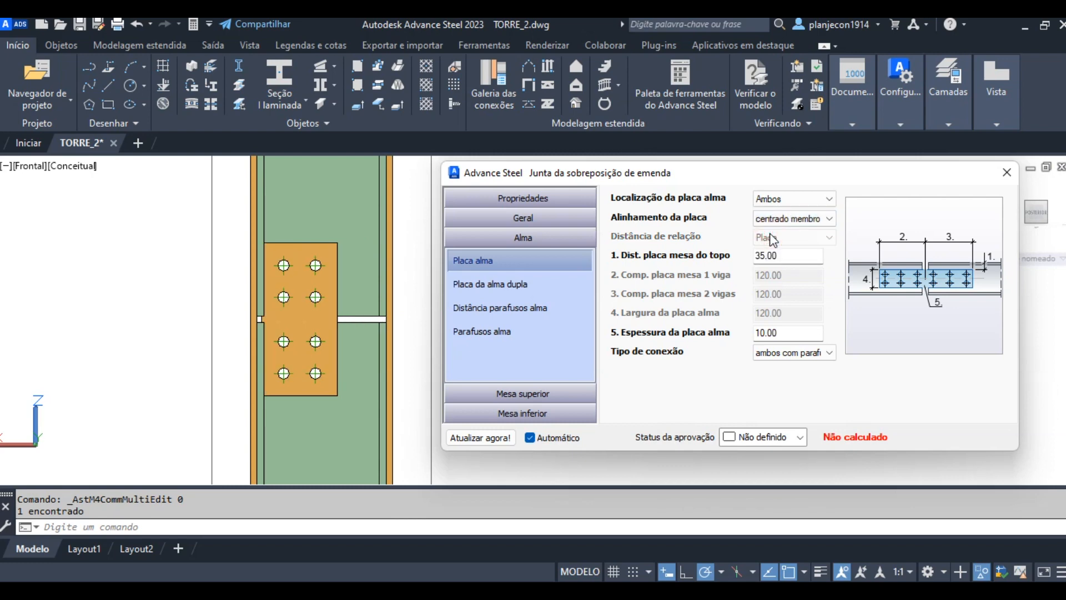
left_click(829, 219)
left_click(766, 263)
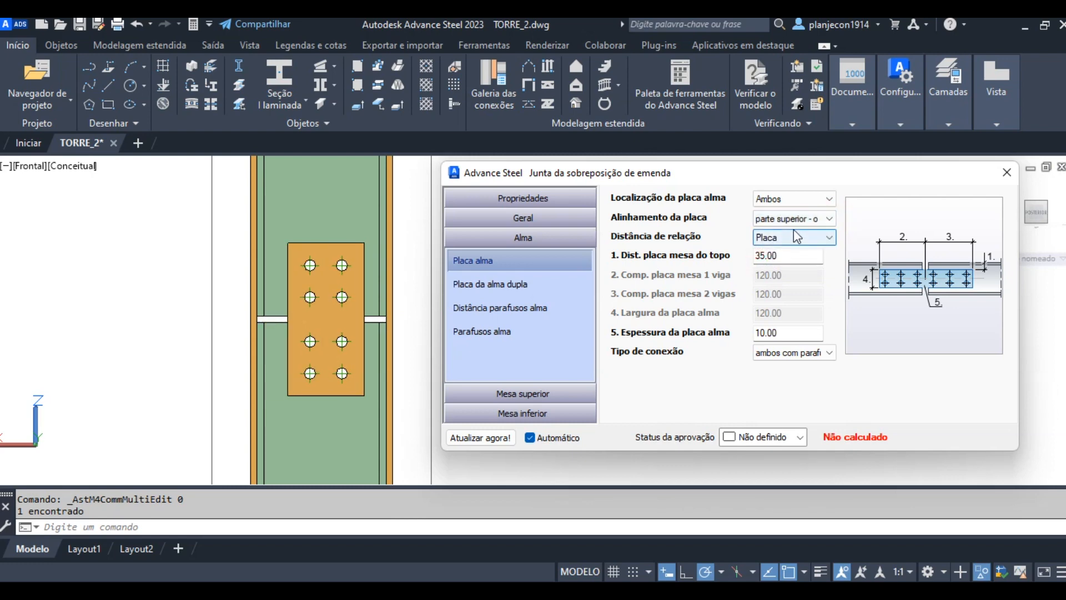
left_click(829, 219)
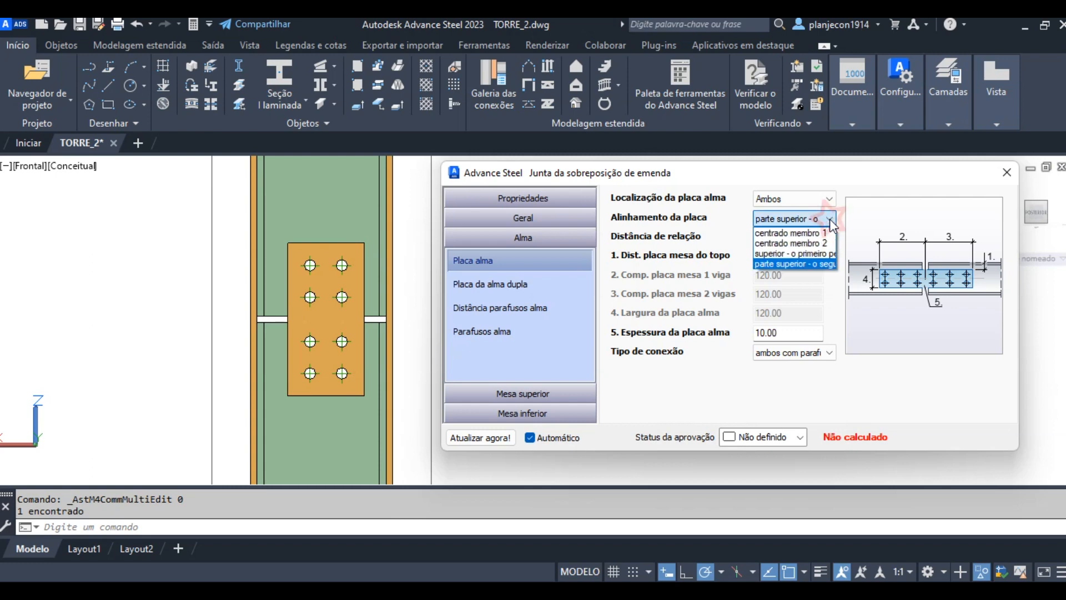
left_click(814, 255)
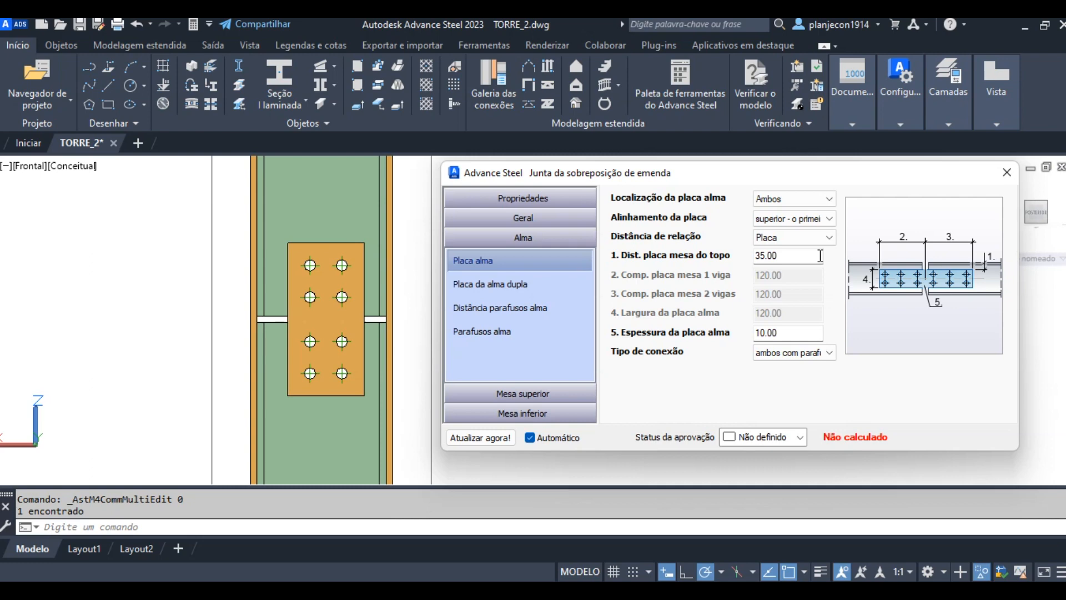
Review the double web plate settings and the web bolt spacing and edge distances.
left_click(515, 284)
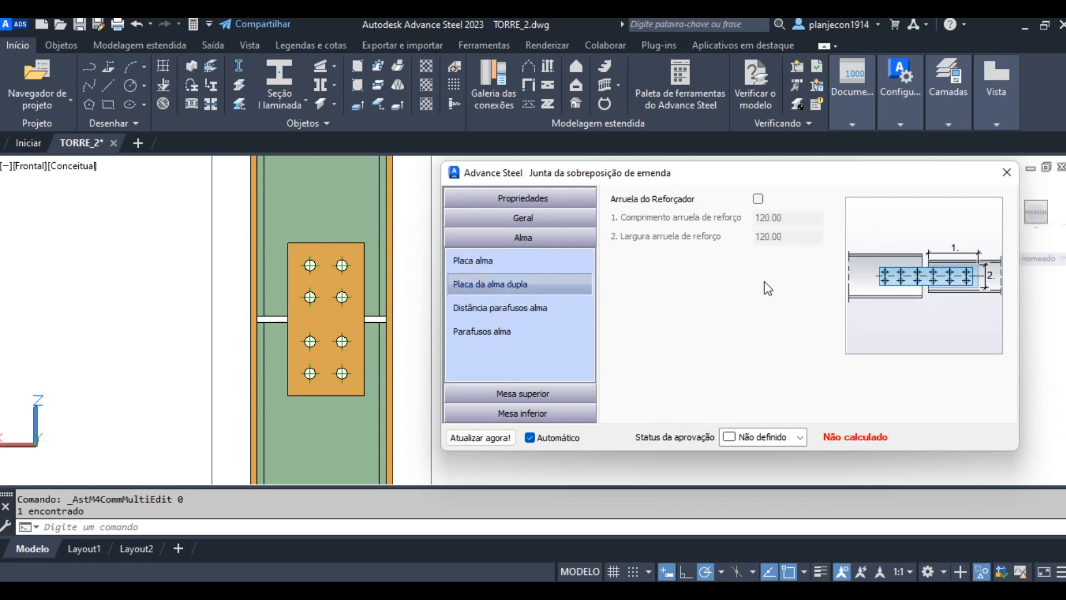
left_click(478, 310)
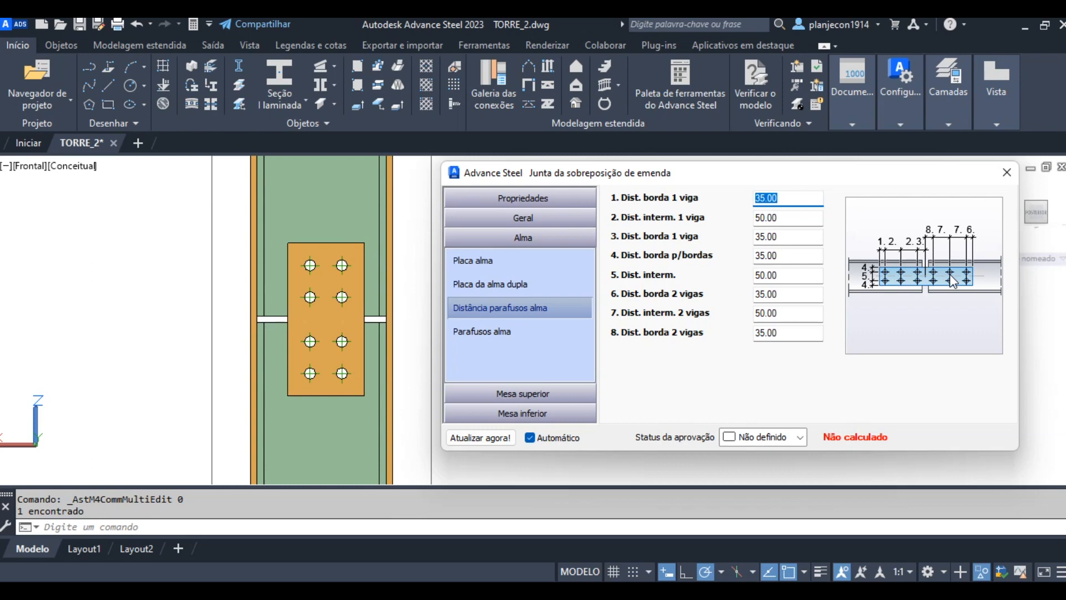
left_click(793, 198)
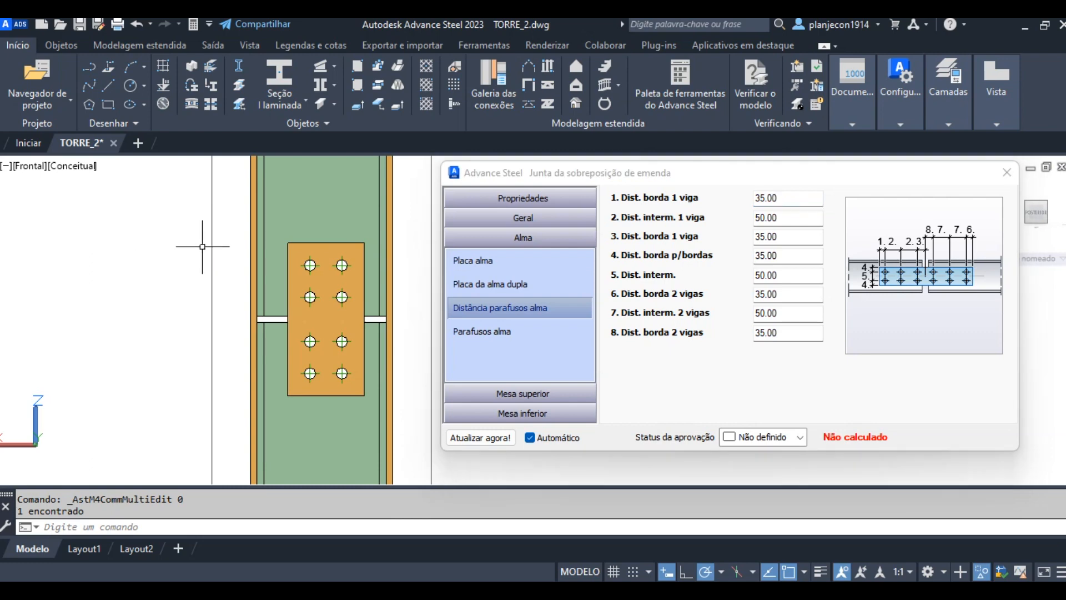
Measure the horizontal distance between the two bolts in the web plate's top row with the DI command.
type("DI")
key("Return")
left_click(309, 265)
left_click(342, 265)
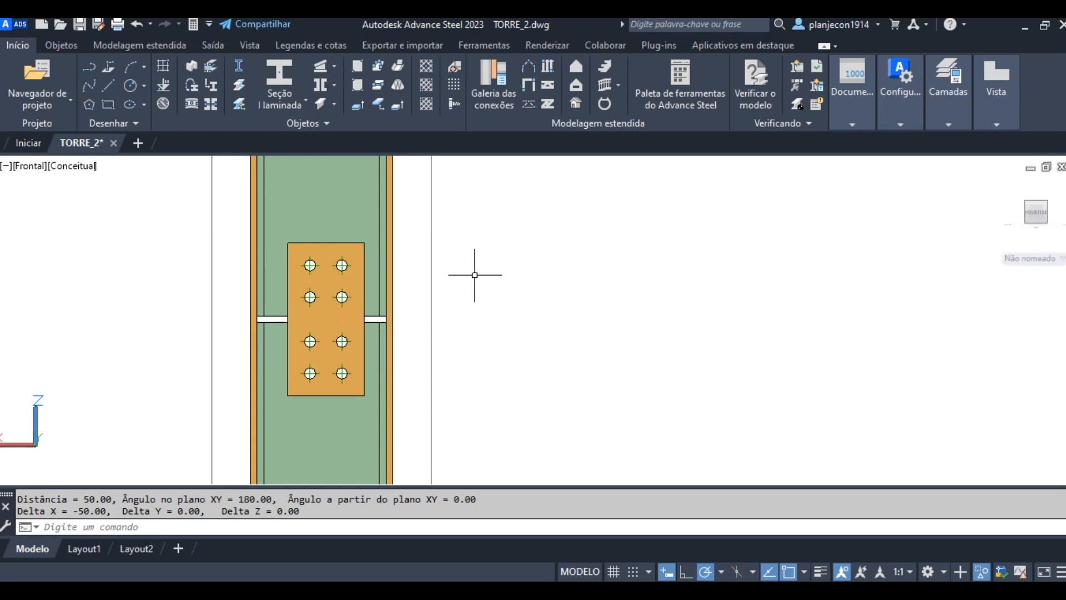
Reopen the splice's web bolt distances and set the spacing across the plate (5. Dist. interm.) to 60.
left_click(431, 282)
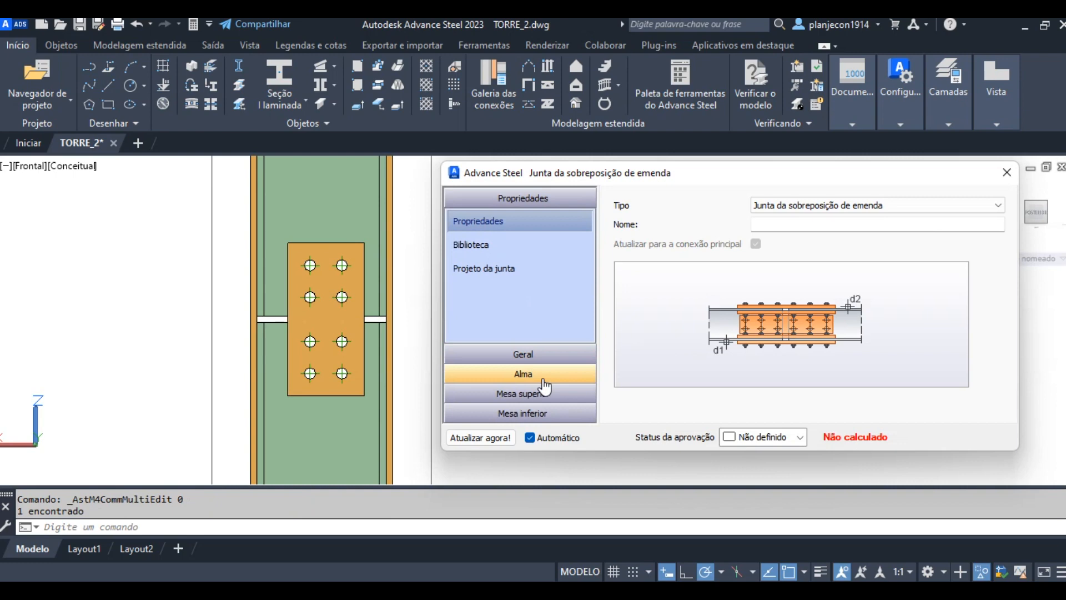
left_click(533, 374)
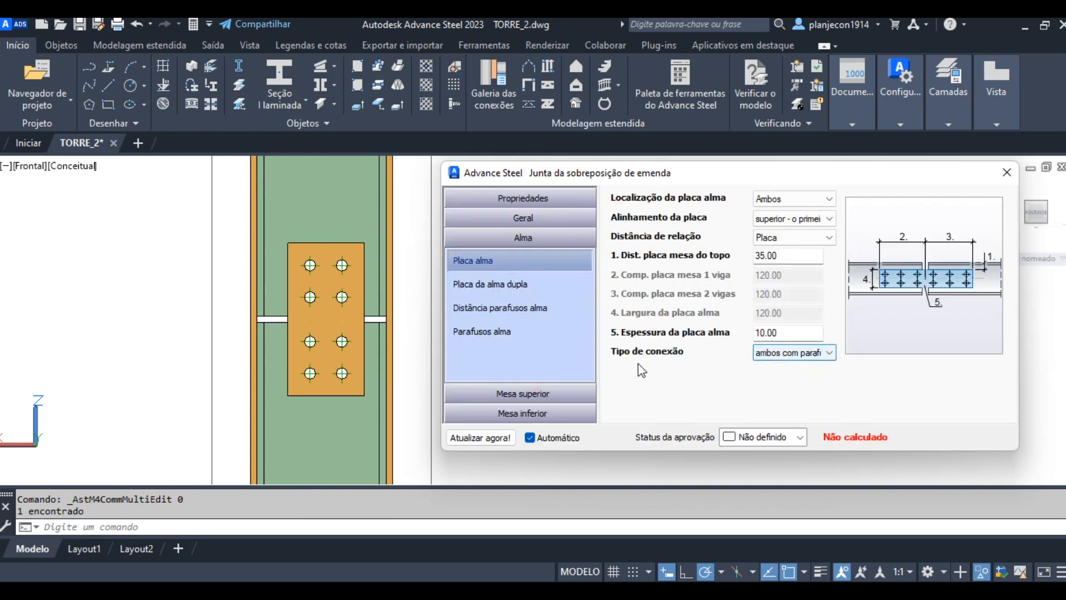
left_click(493, 287)
left_click(488, 309)
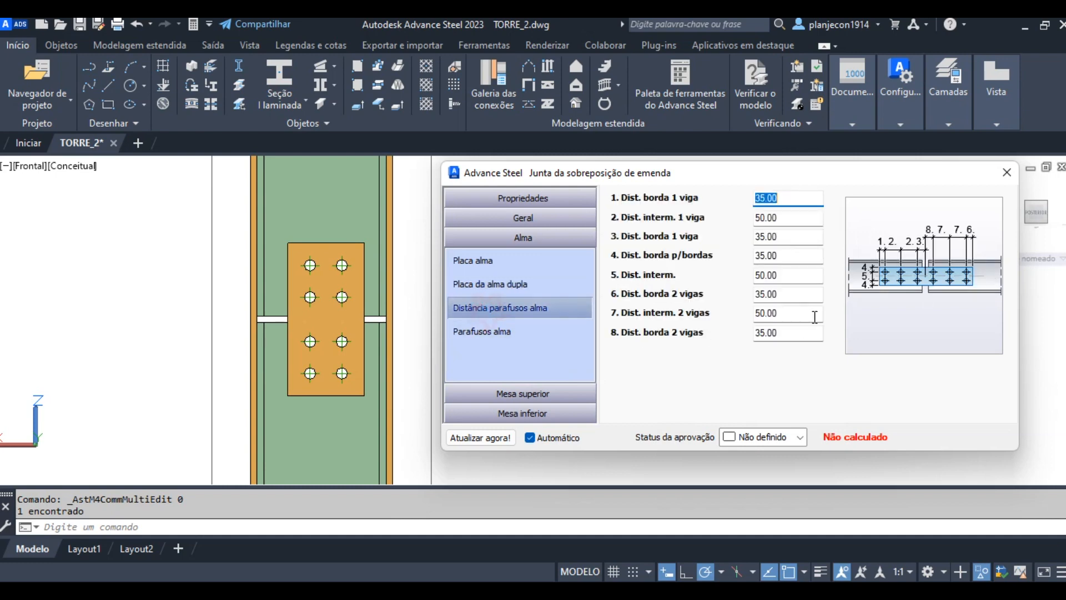
left_click(790, 275)
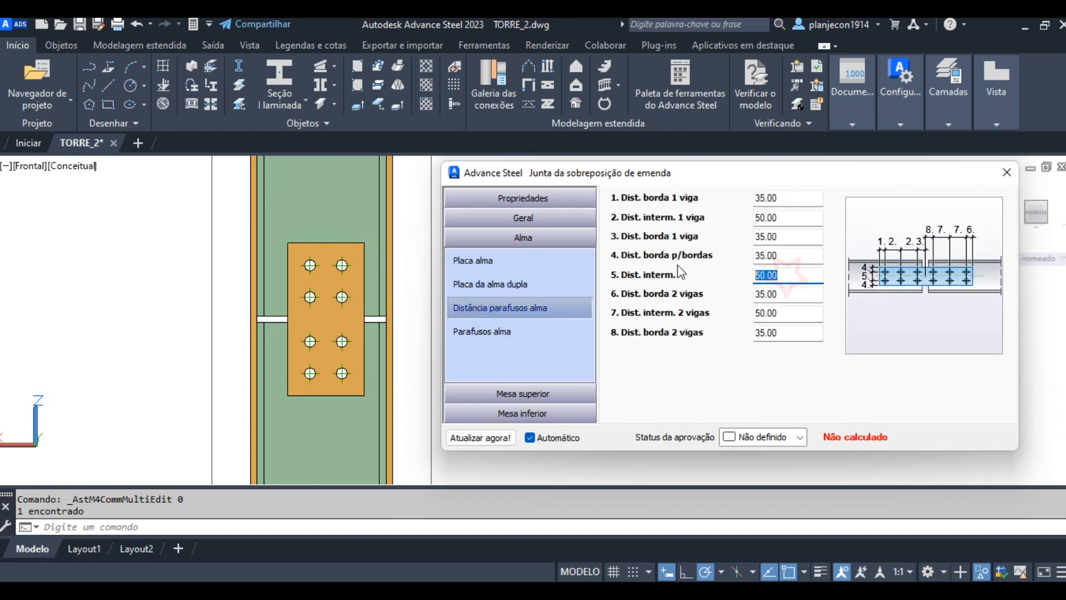
type("60")
Set the outer web bolt edge distances, 1. Dist. borda 1 viga and 6. Dist. borda 2 vigas, to 40.
left_click(786, 198)
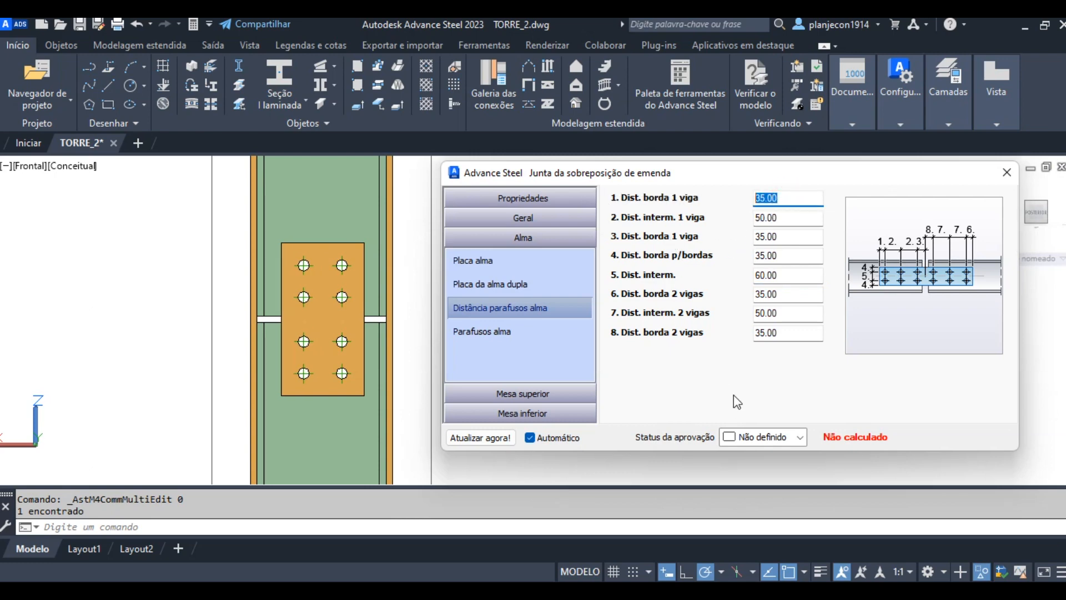
type("40")
left_click(783, 294)
type("40")
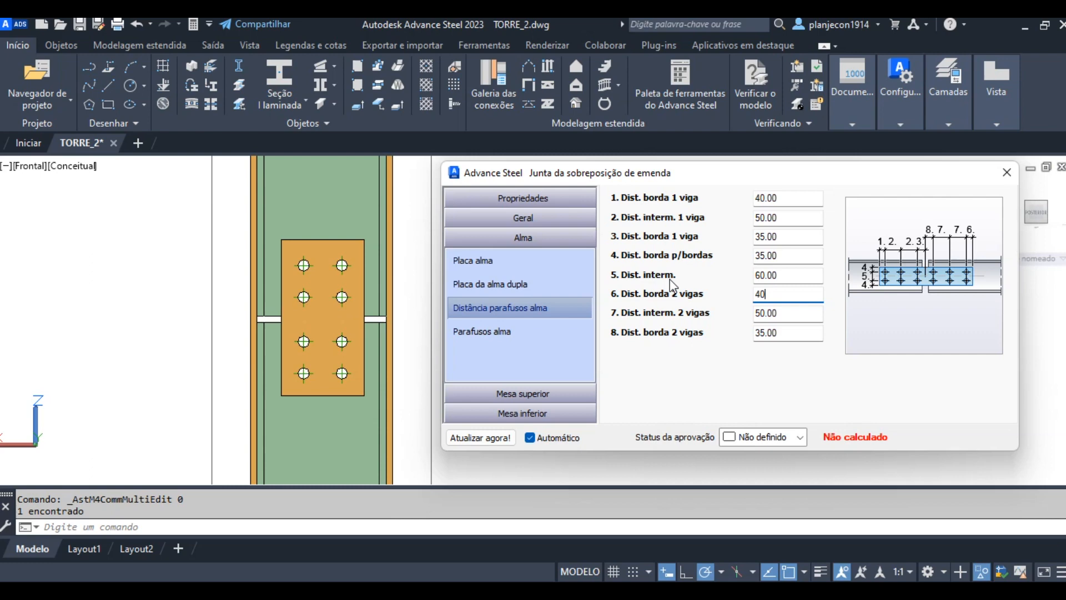
Set the intermediate web bolt spacings, 2. Dist. interm. 1 viga and 7. Dist. interm. 2 vigas, to 60.
left_click(776, 218)
double_click(776, 218)
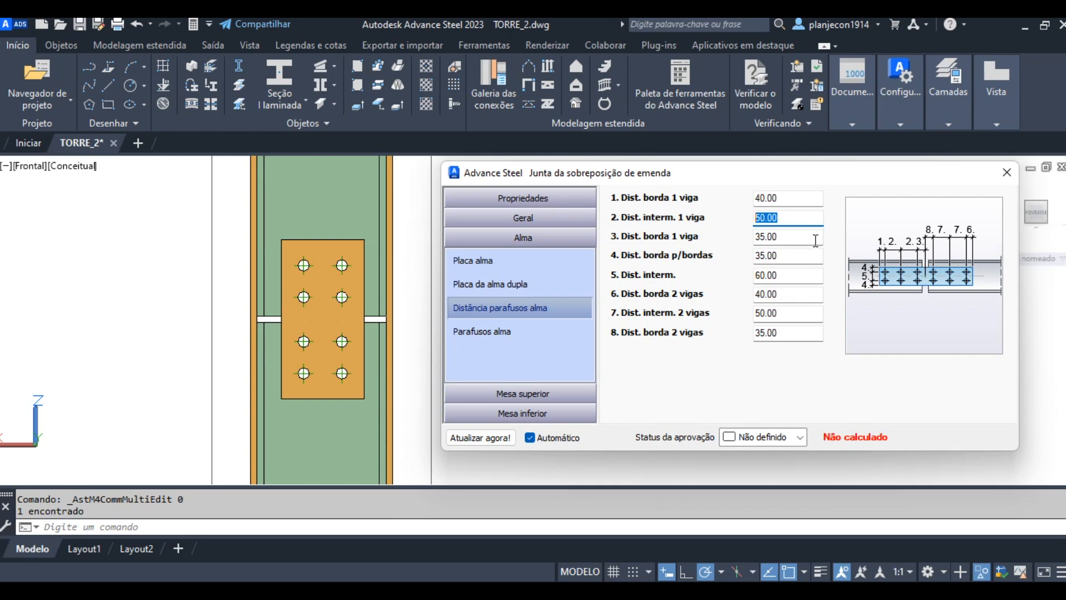
type("60")
double_click(784, 314)
type("60")
left_click(799, 275)
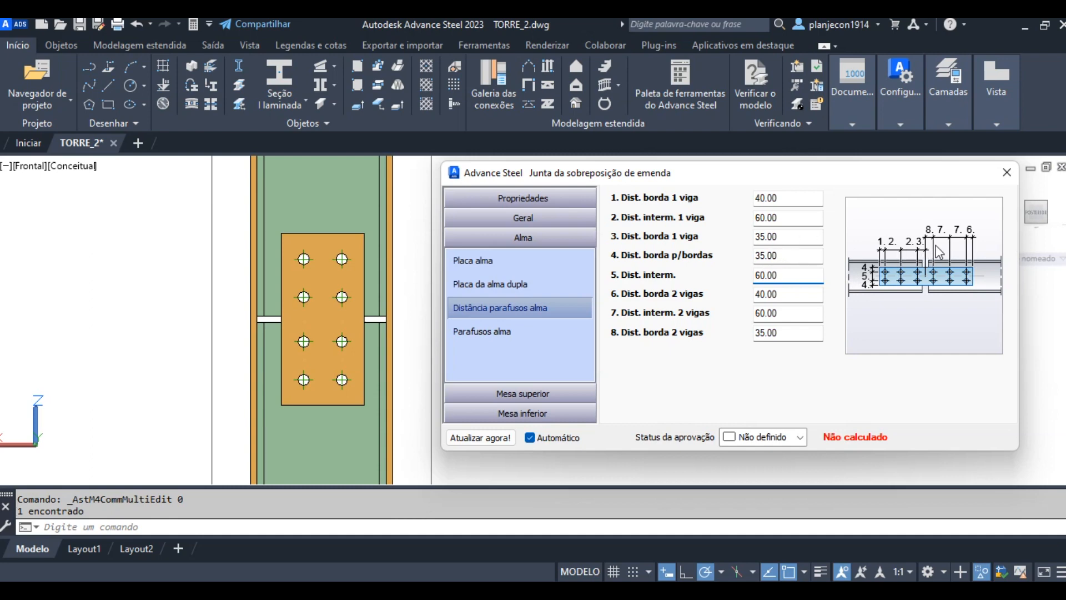
Set the web bolt edge distances beside the joint gap, 3. Dist. borda 1 viga and 8. Dist. borda 2 vigas, to 45.
left_click(785, 239)
left_click_drag(787, 239, 704, 228)
type("45")
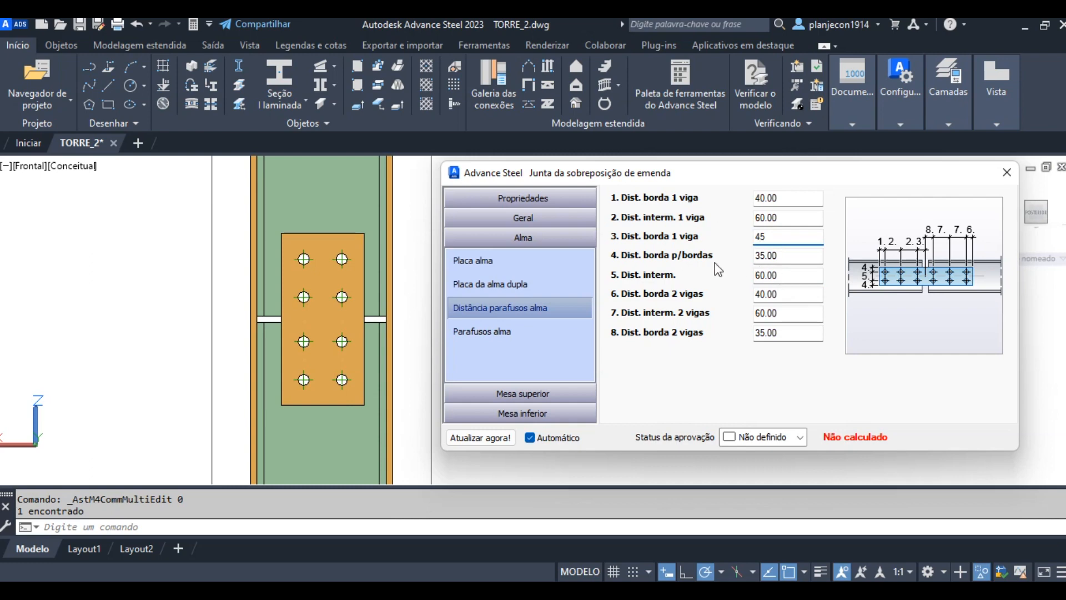
double_click(783, 334)
type("4")
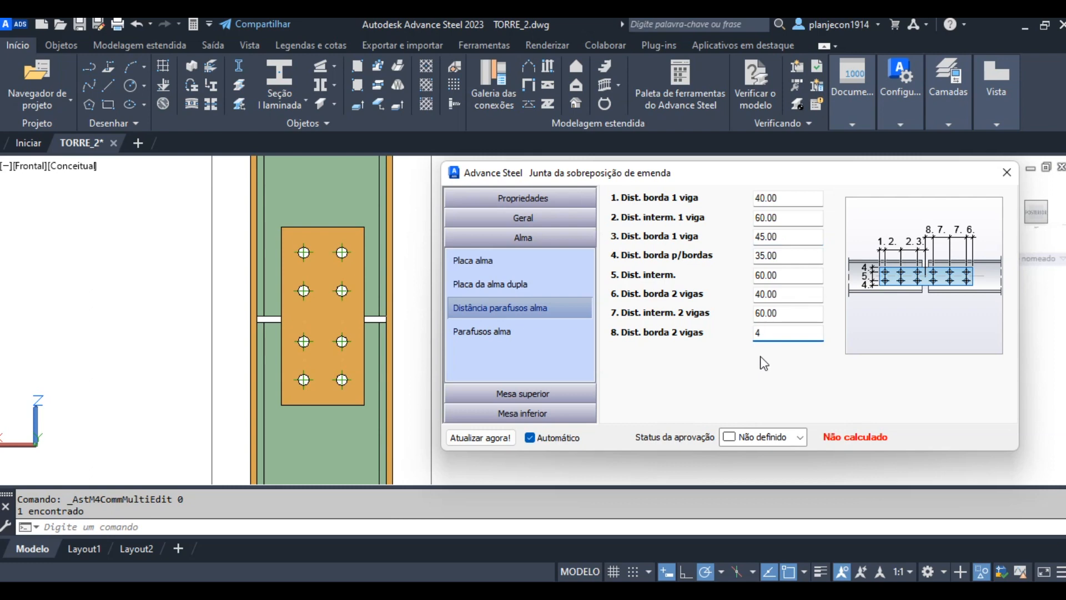
type("85")
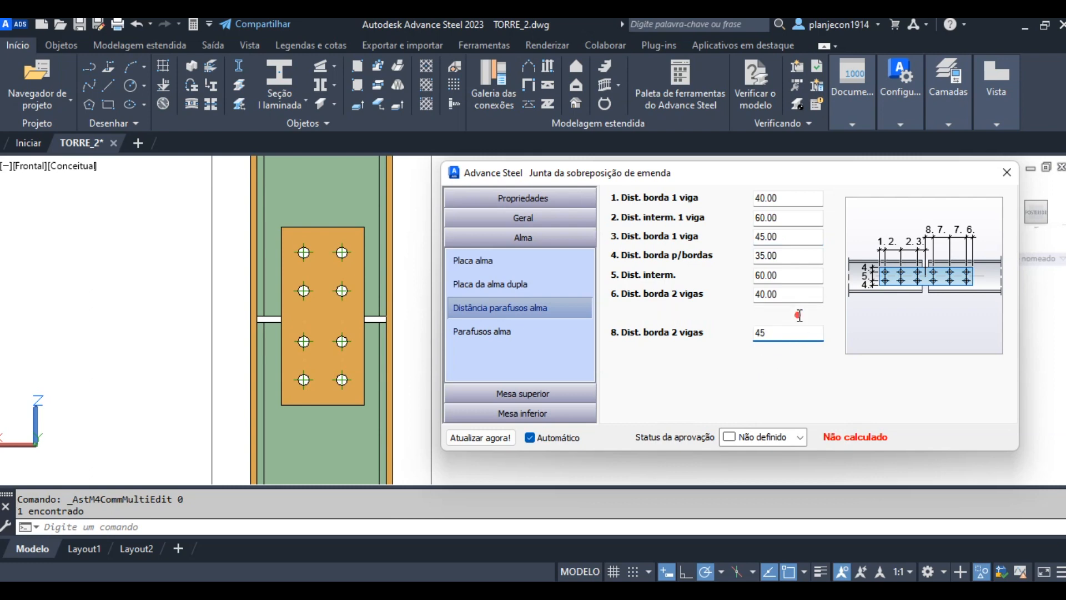
left_click(800, 312)
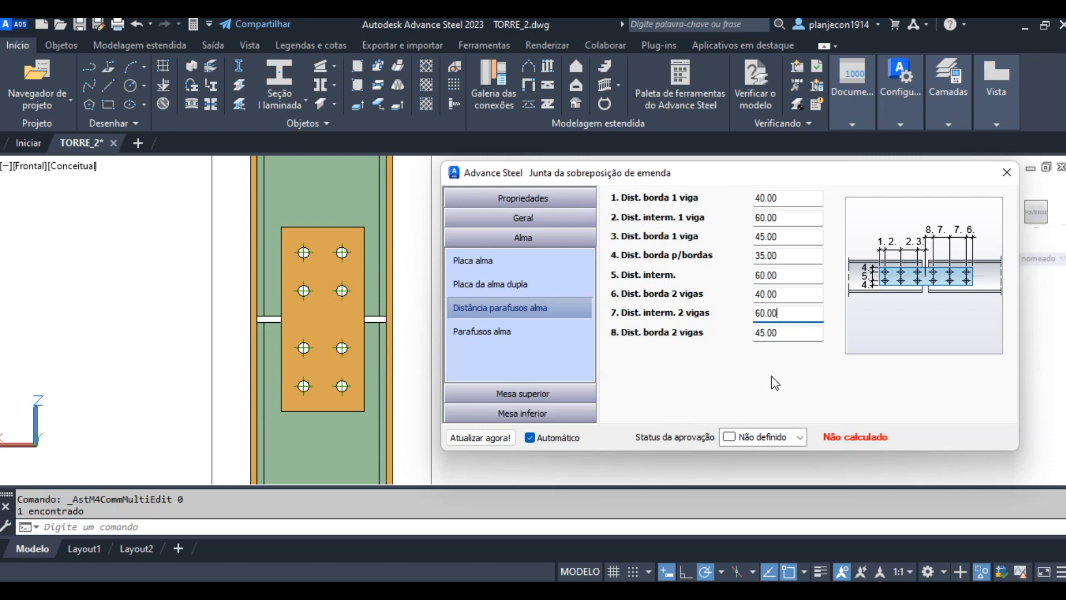
left_click(476, 437)
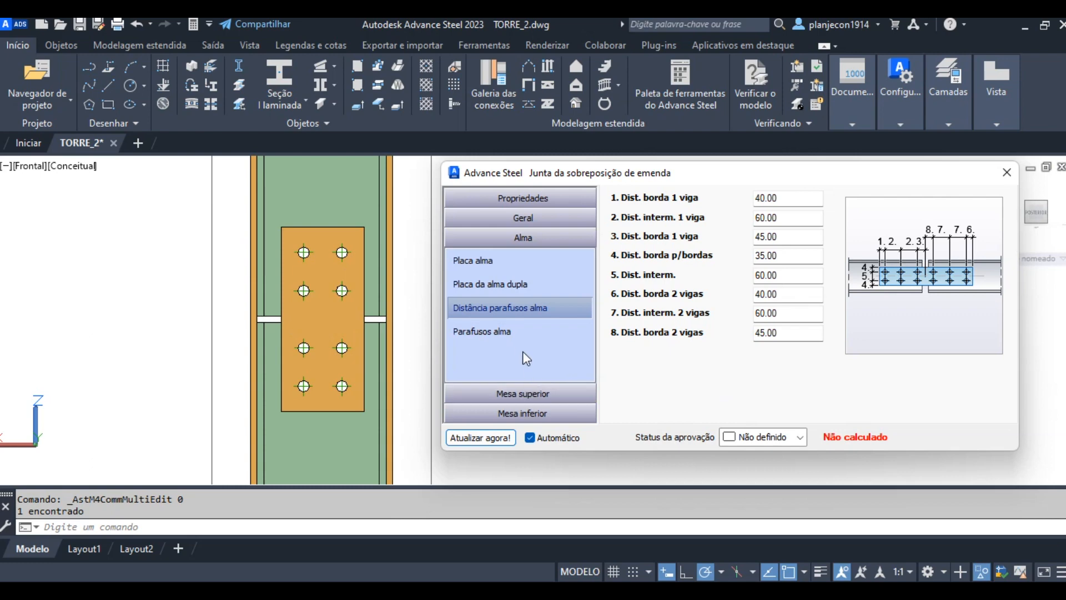
Set the web bolts to 20.00 mm diameter and bolt type ASTM A325M, and close the splice's properties.
left_click(508, 331)
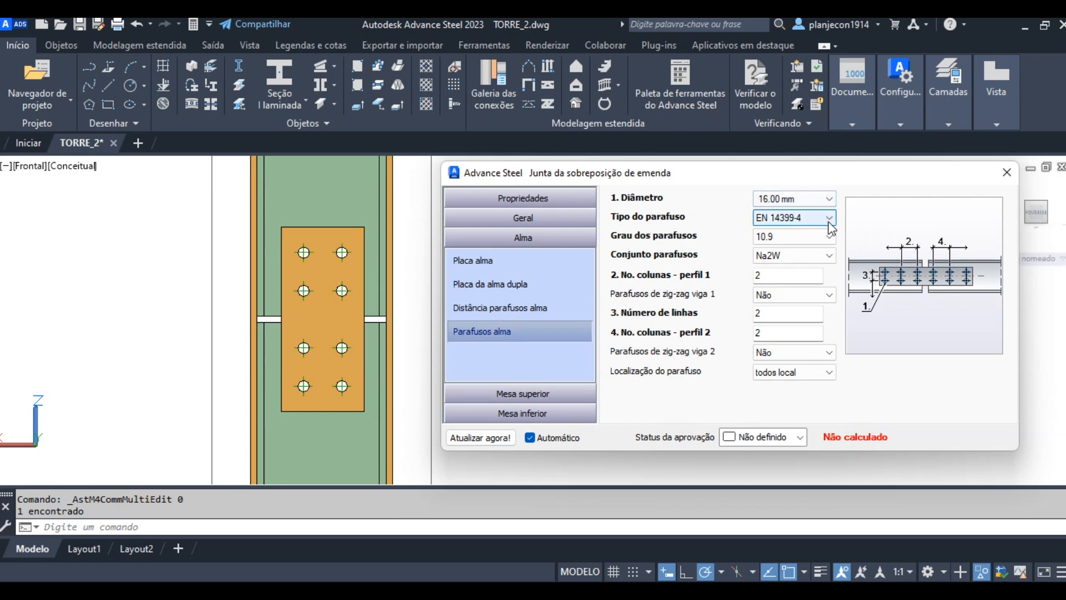
left_click(828, 199)
left_click(799, 251)
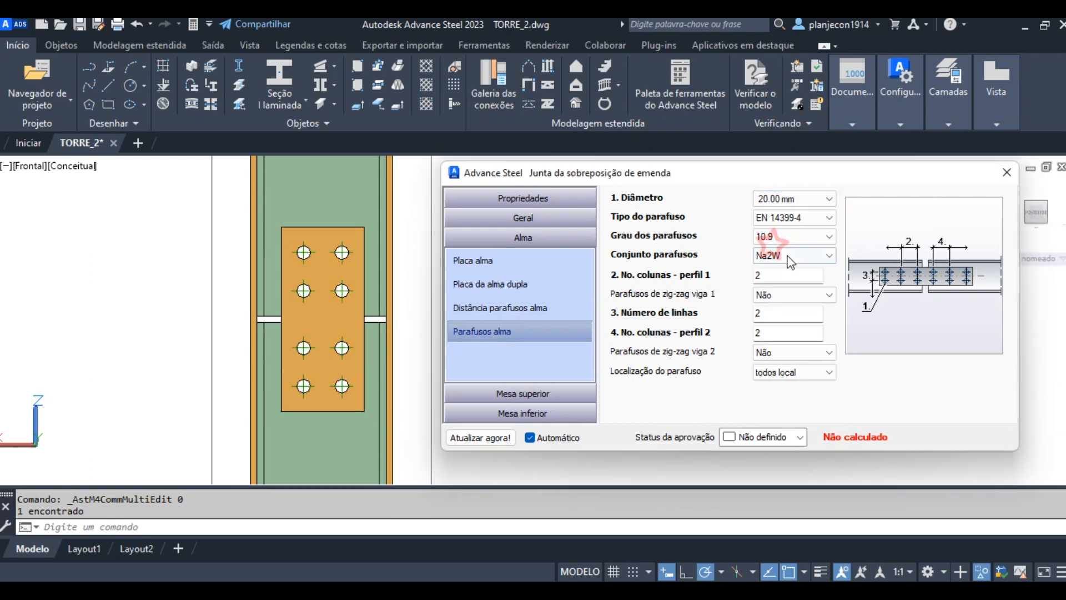
left_click(827, 217)
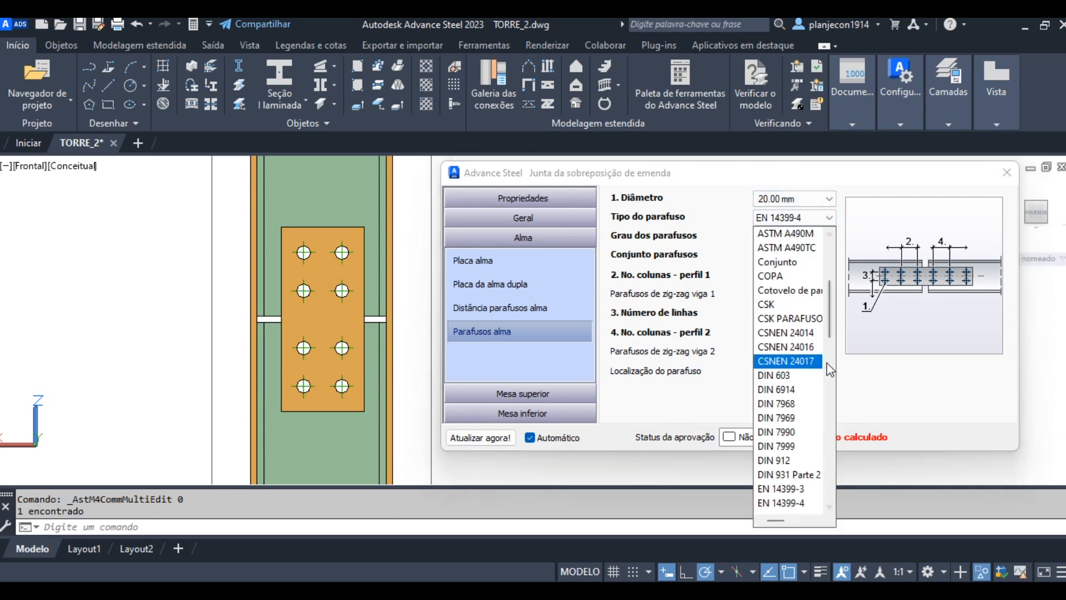
left_click_drag(833, 321, 833, 273)
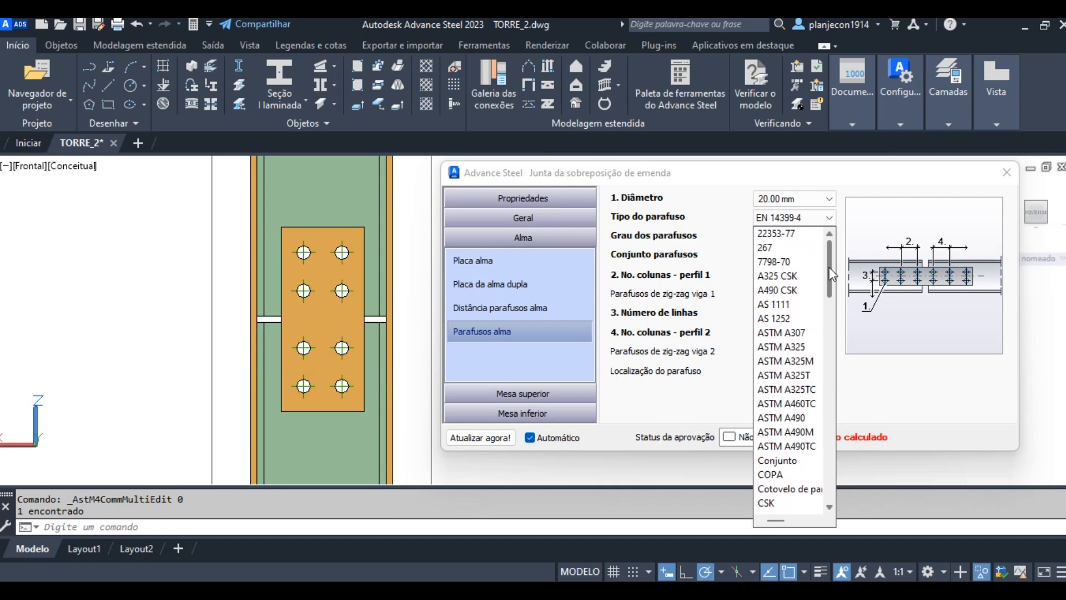
left_click(809, 364)
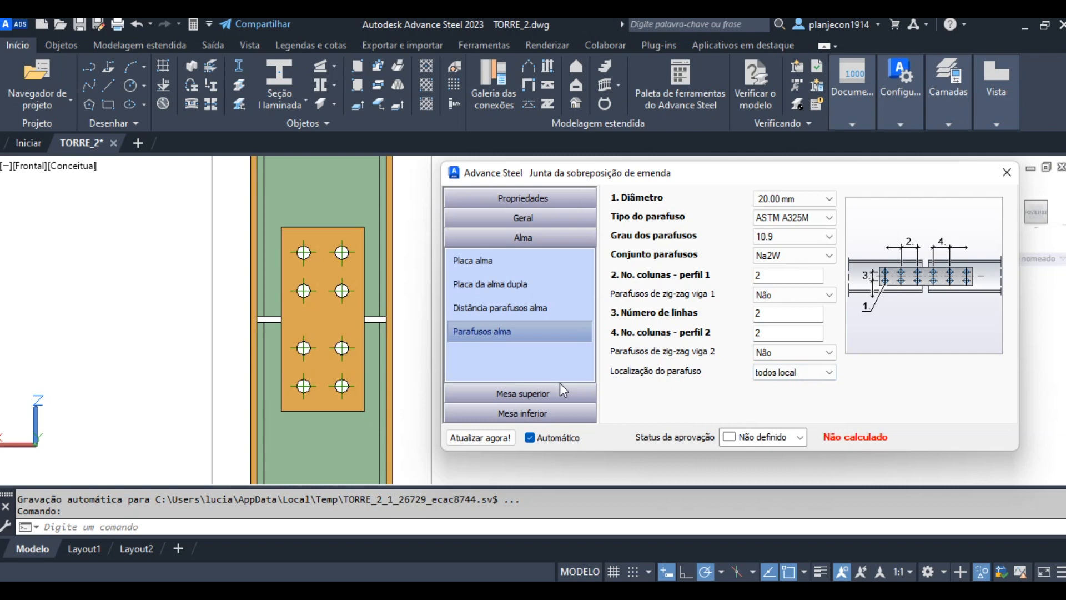
left_click(1007, 173)
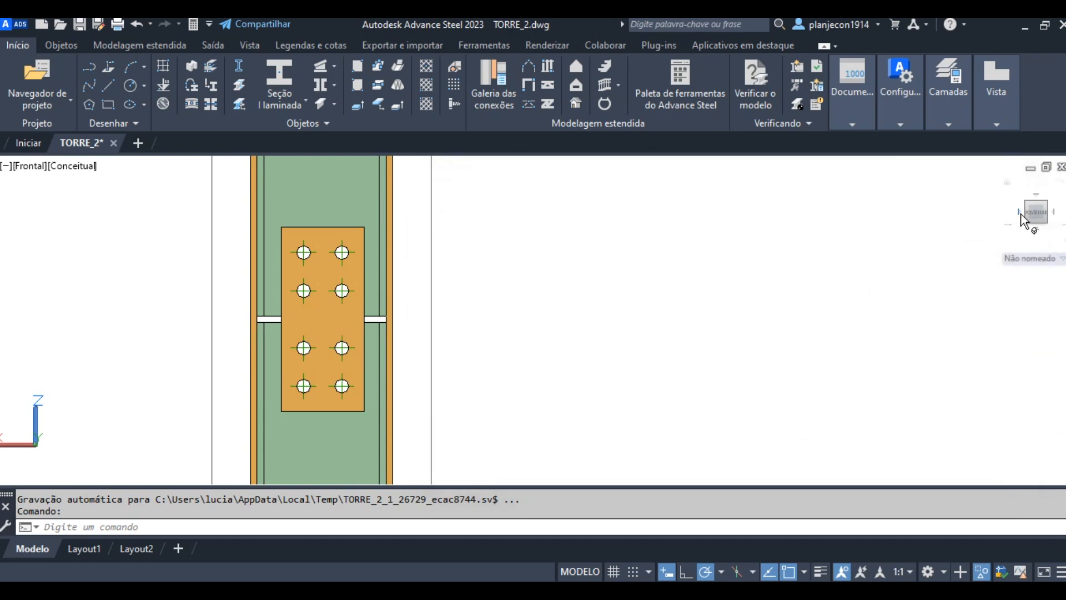
Show the splice in the Esquerdo view and split the model space into two vertical viewports.
left_click(1022, 216)
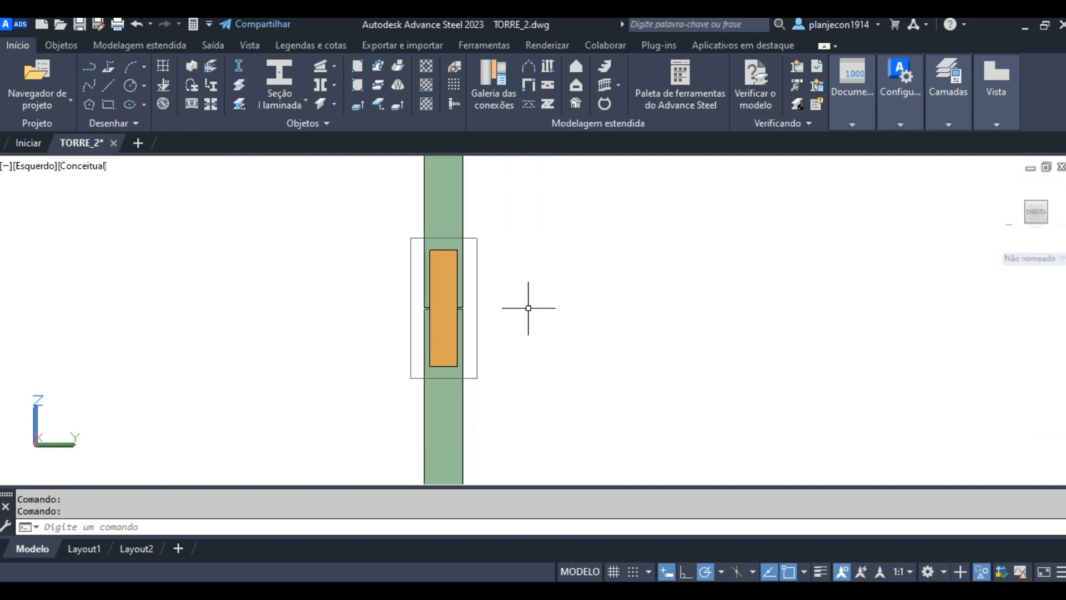
scroll(483, 297, "up", 3)
middle_click_drag(581, 295, 478, 303)
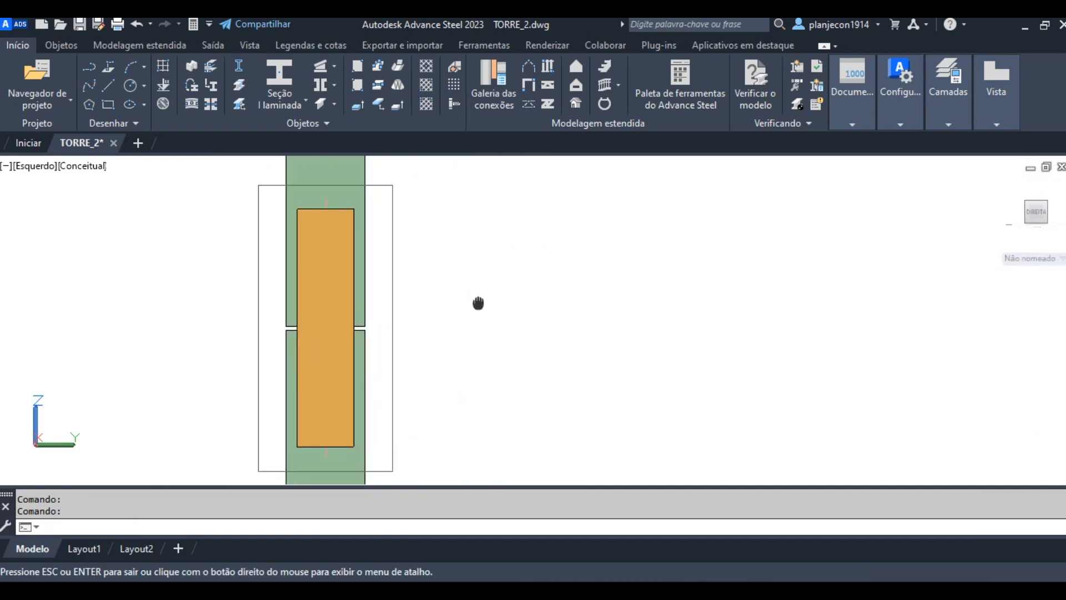
key("Escape")
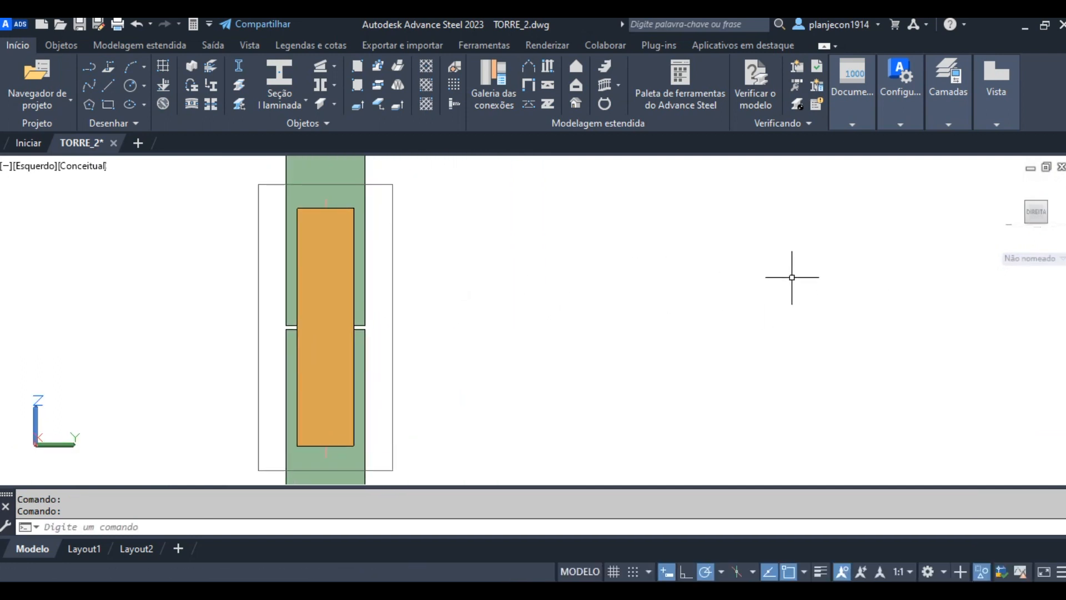
left_click(245, 45)
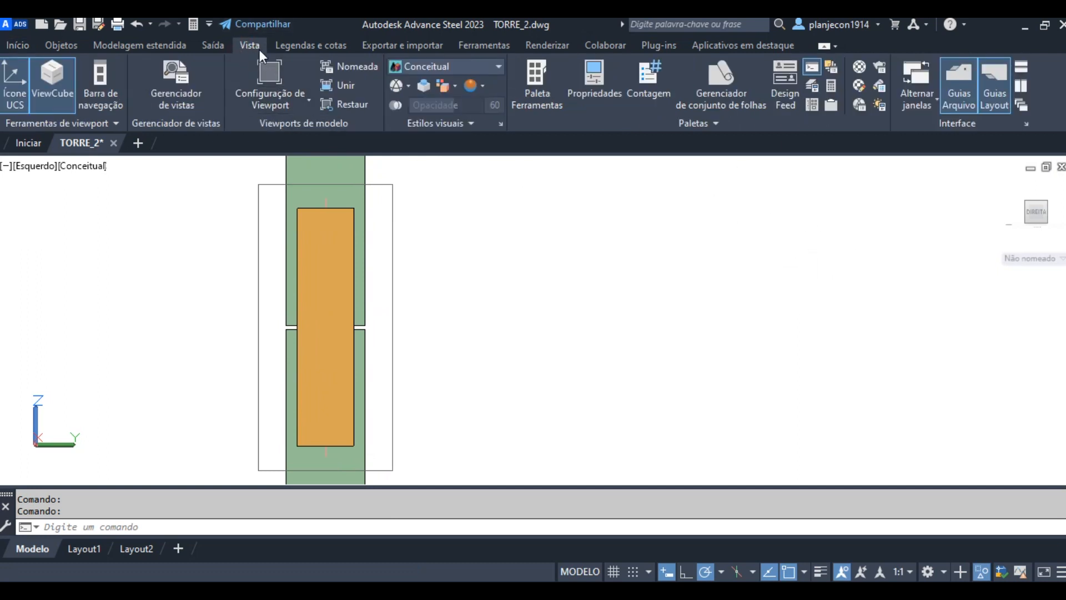
left_click(278, 100)
left_click(277, 161)
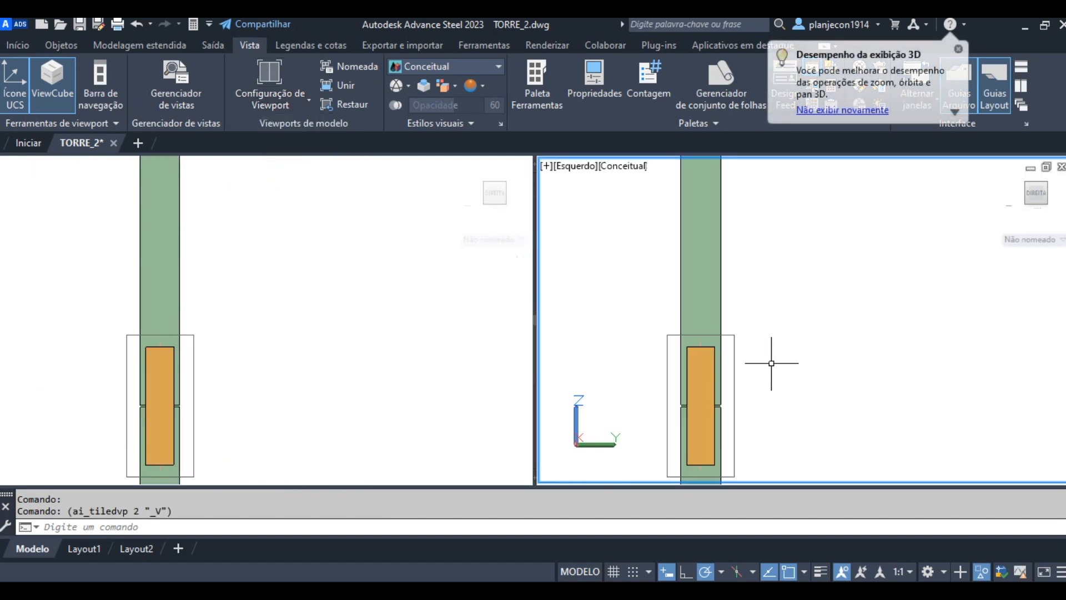
Set one viewport to the Isométrico SO view and frame the splice in both viewports.
left_click(1027, 201)
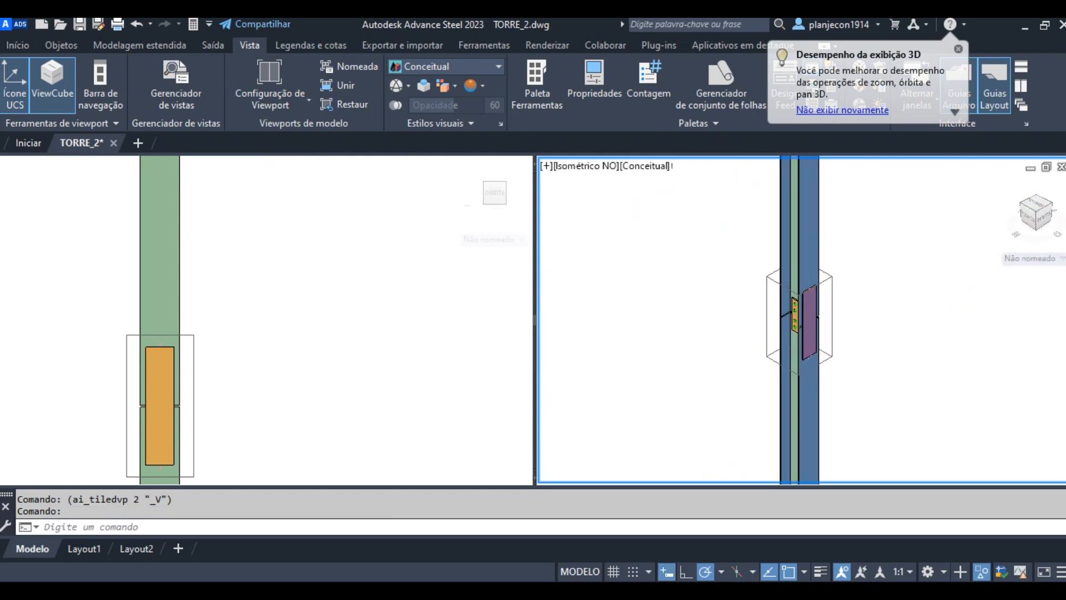
left_click(1051, 205)
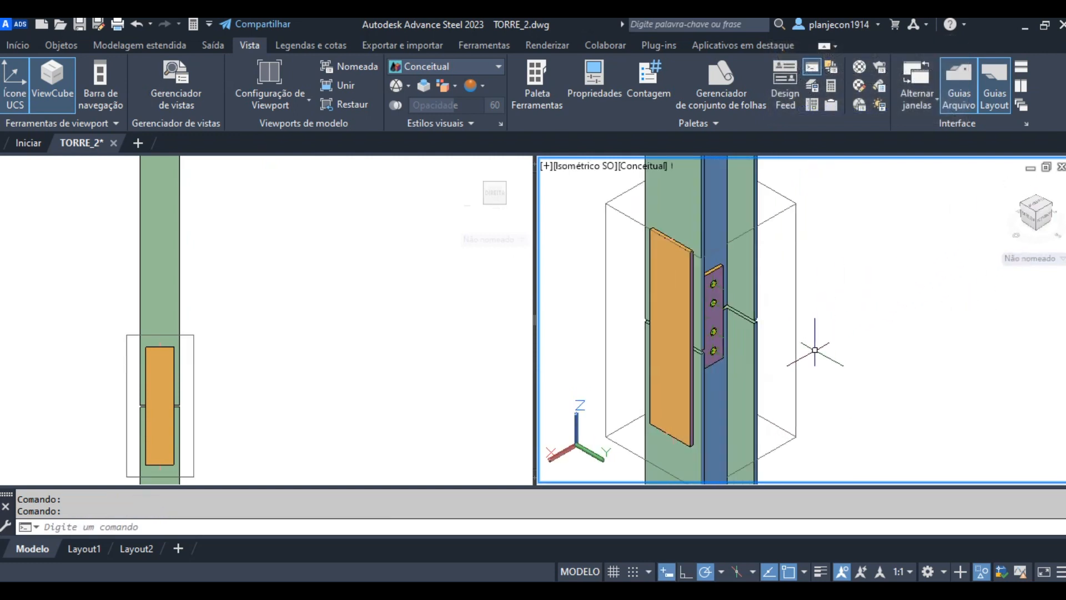
middle_click_drag(747, 338, 714, 375)
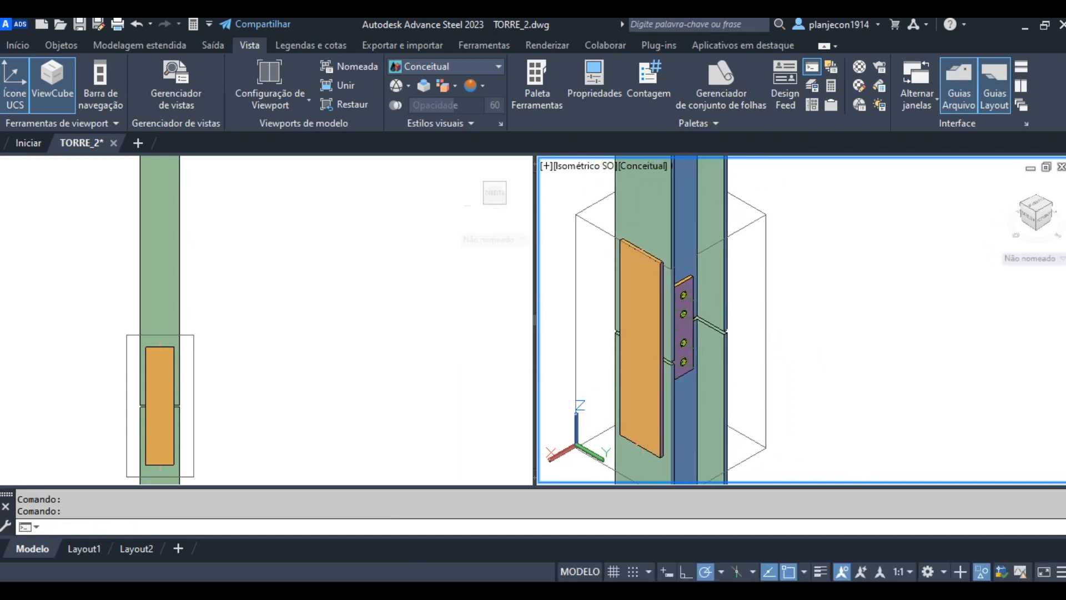
left_click(222, 299)
middle_click_drag(253, 405, 307, 305)
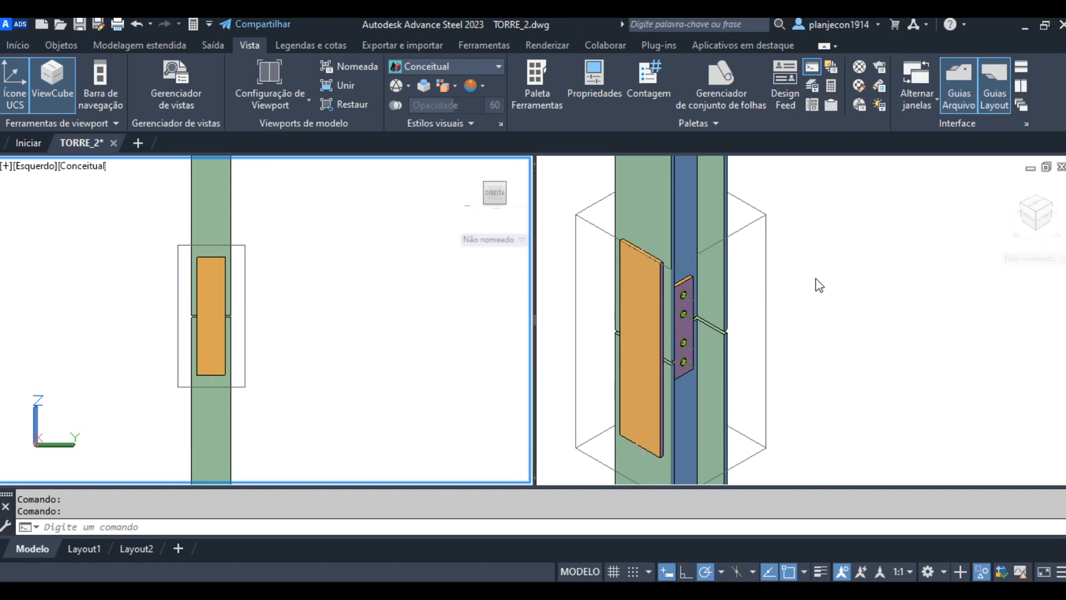
Reopen the splice's properties and set the upper flange plate's connection type to ambos com parafusos.
left_click(245, 274)
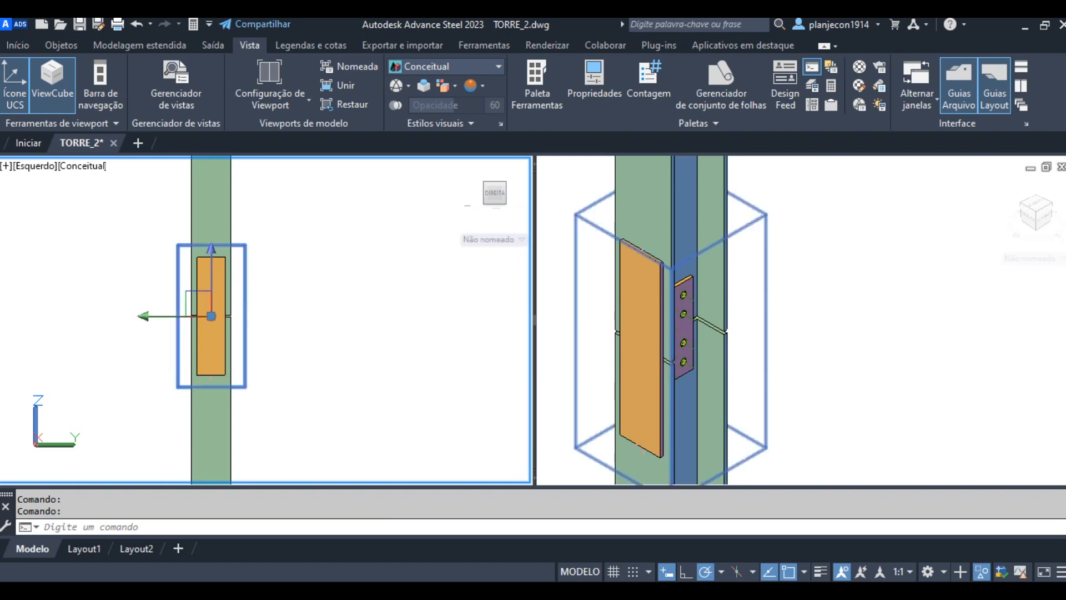
double_click(245, 275)
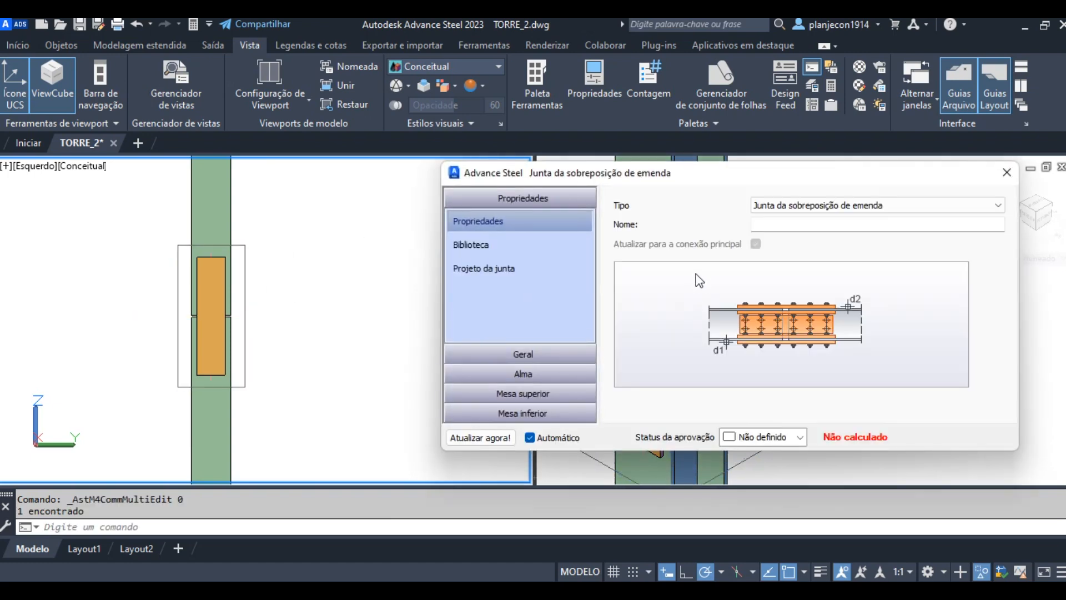
left_click(514, 393)
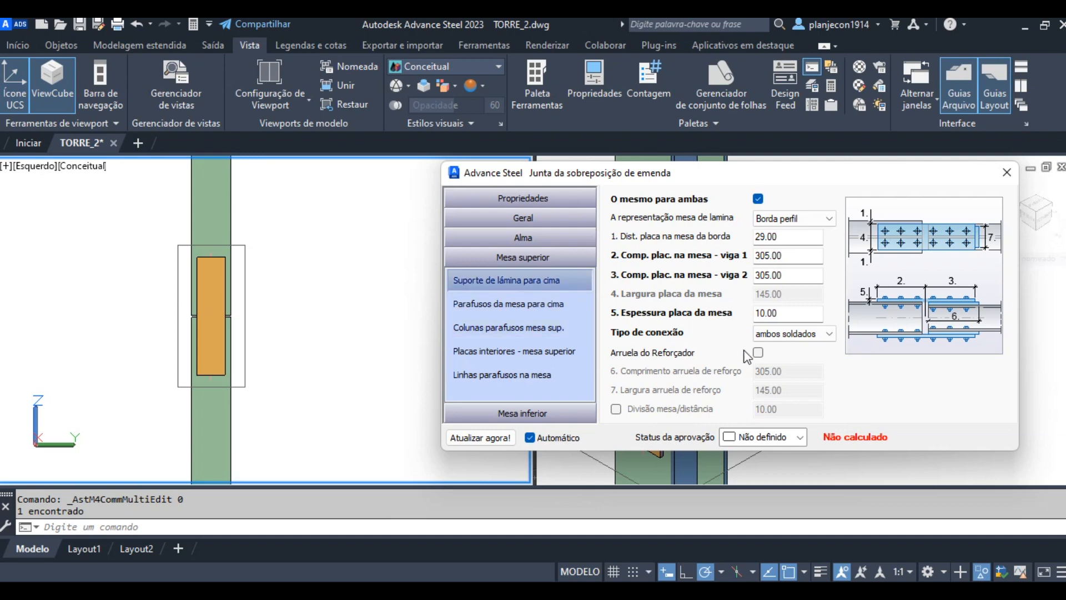
left_click(507, 306)
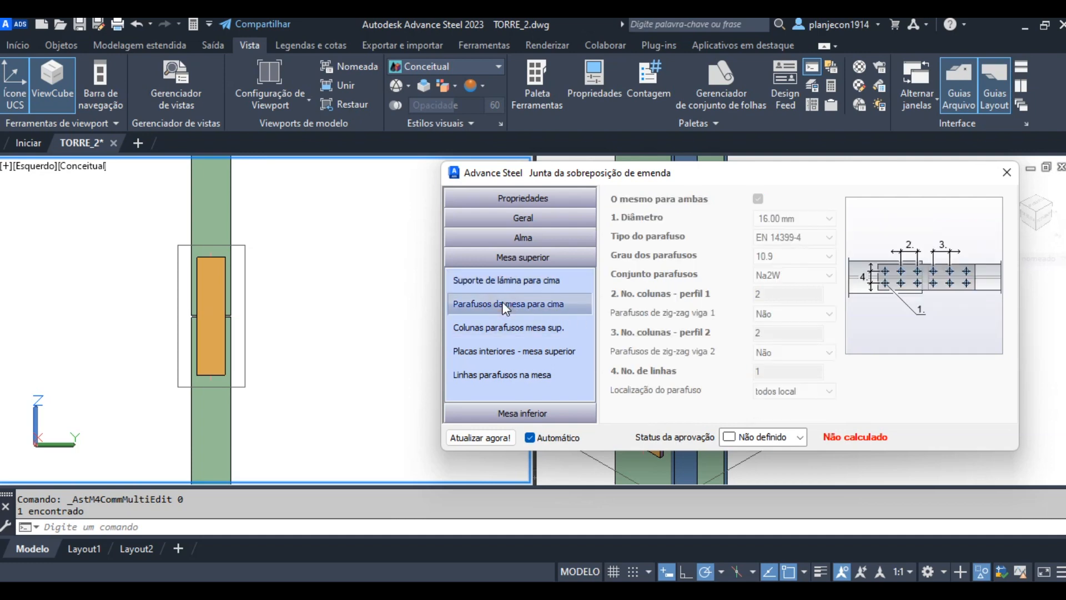
left_click(507, 280)
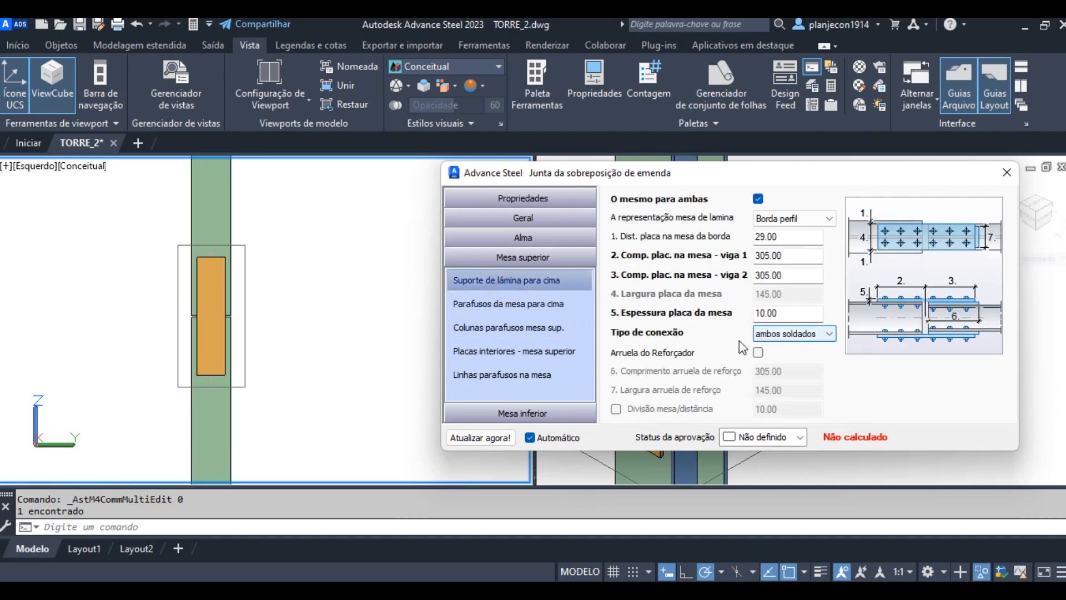
left_click(780, 334)
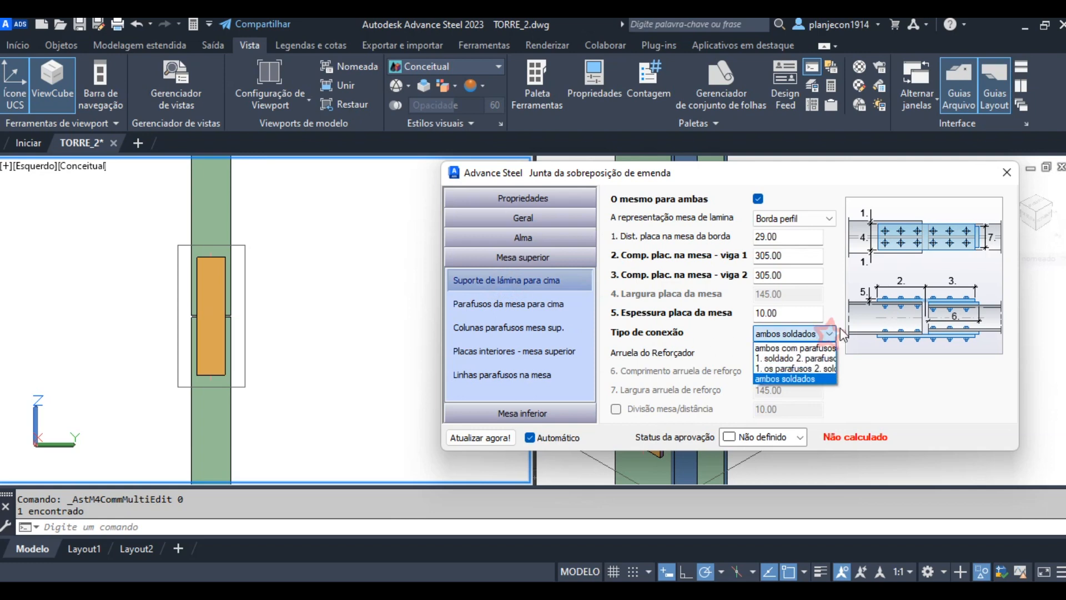
left_click(777, 348)
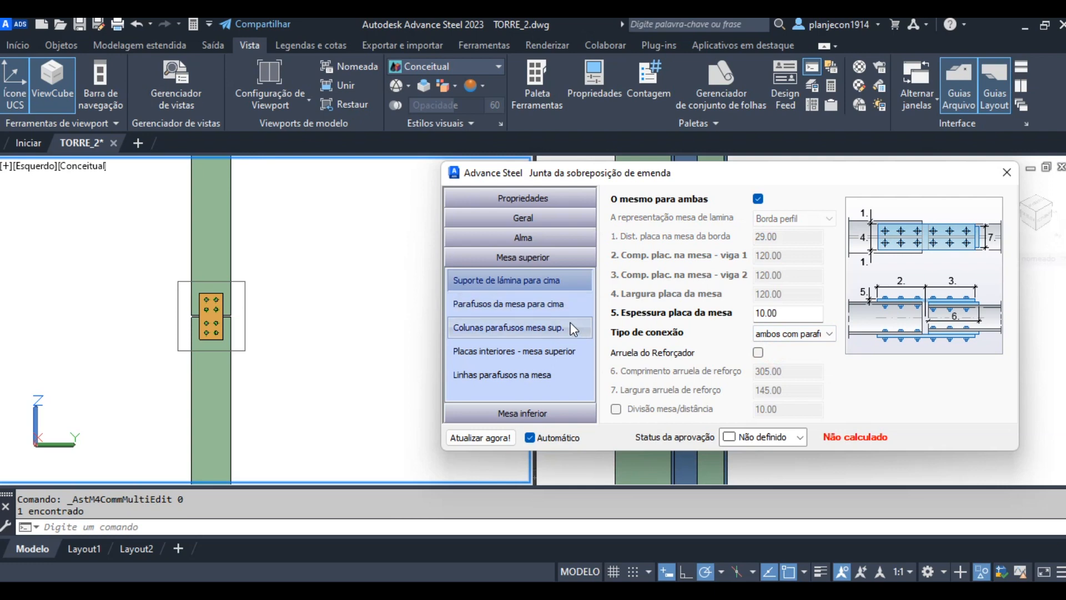
left_click(559, 307)
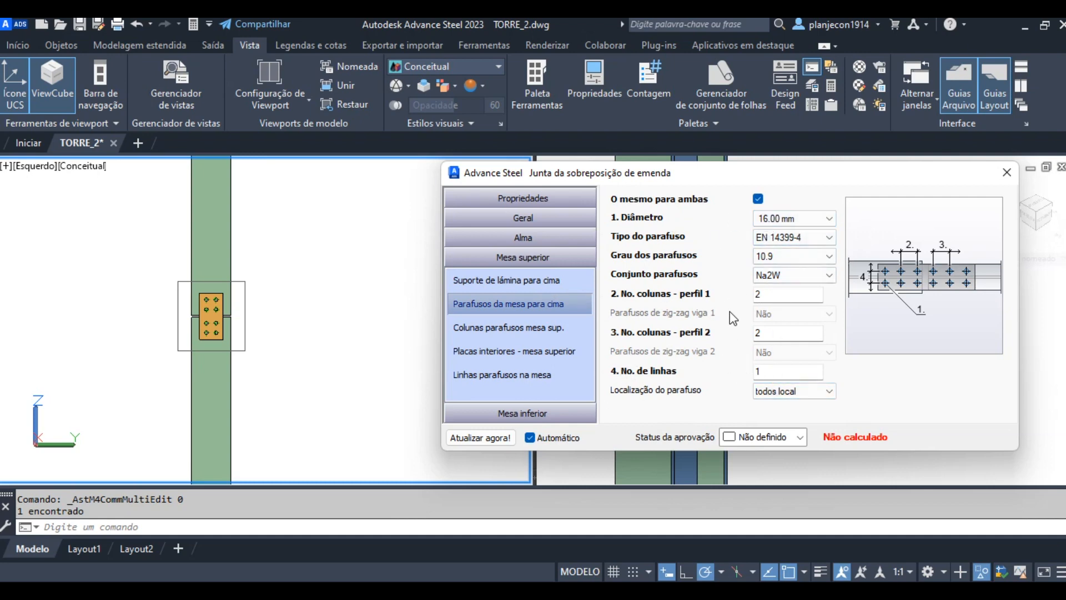
left_click(480, 281)
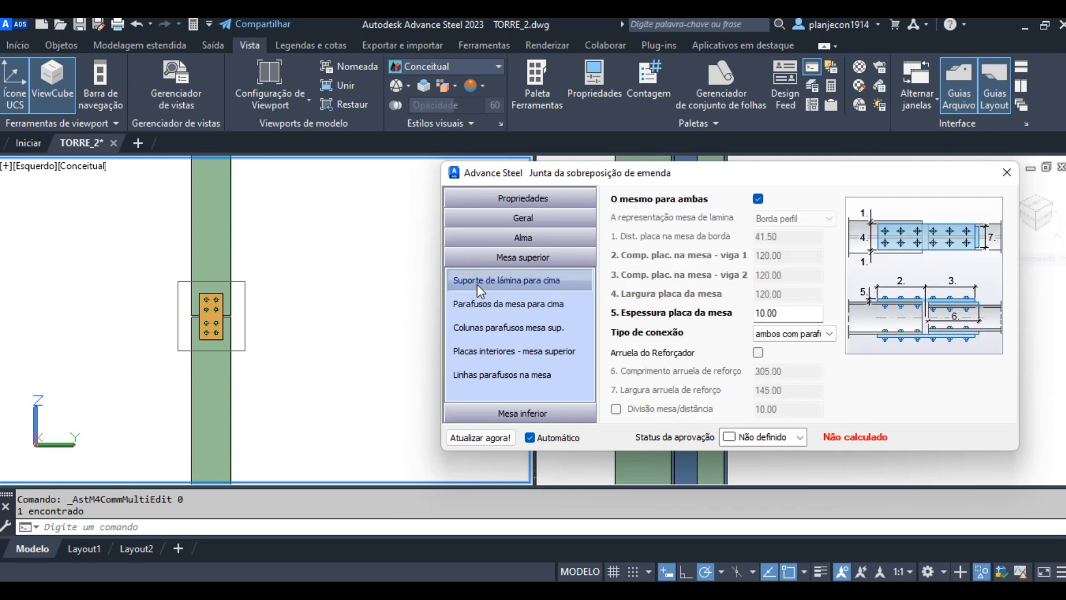
left_click(829, 334)
left_click(816, 348)
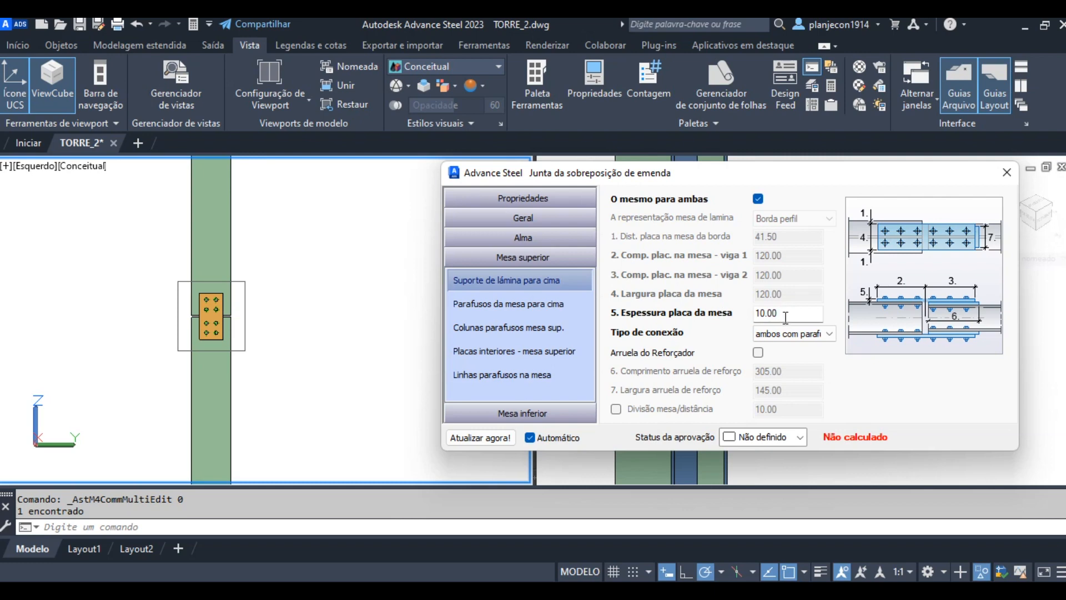
Set the upper flange bolts to 20.00 mm diameter and bolt type ASTM A325M.
left_click(516, 306)
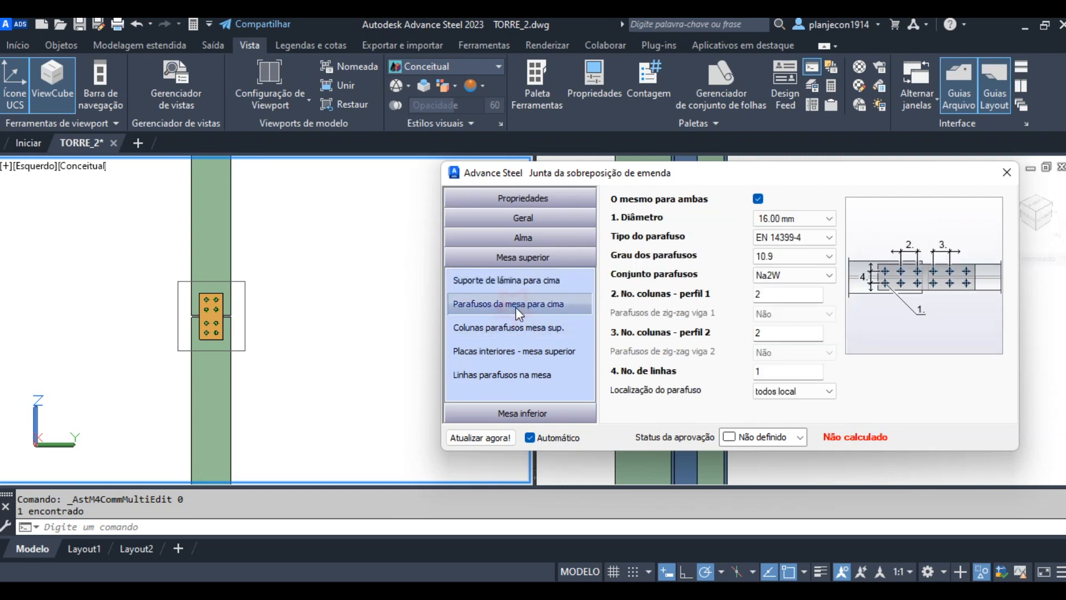
left_click(820, 218)
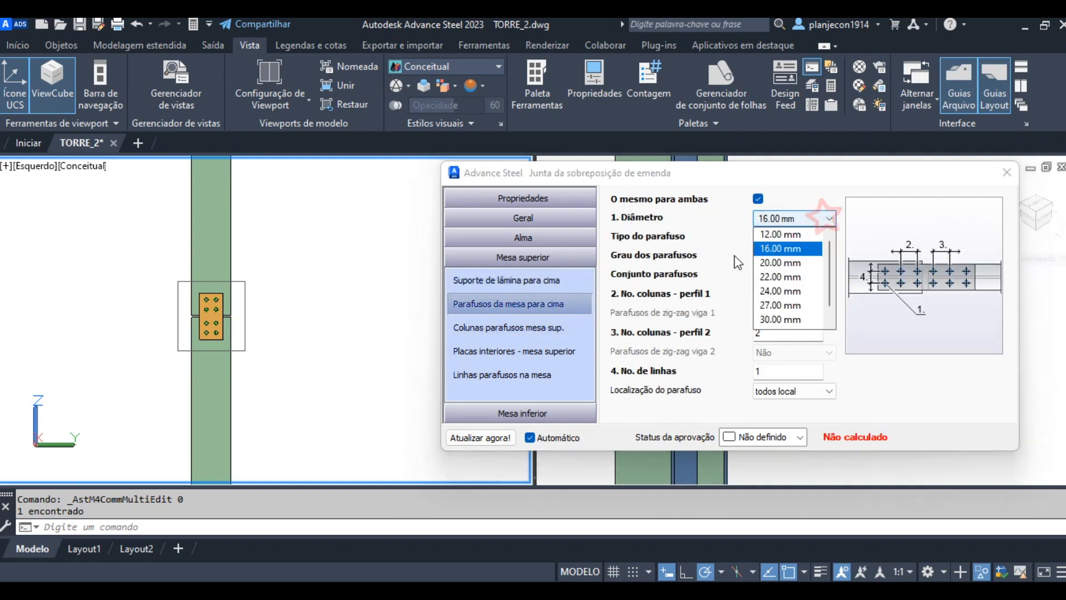
left_click(787, 263)
left_click(827, 237)
left_click_drag(832, 346, 843, 304)
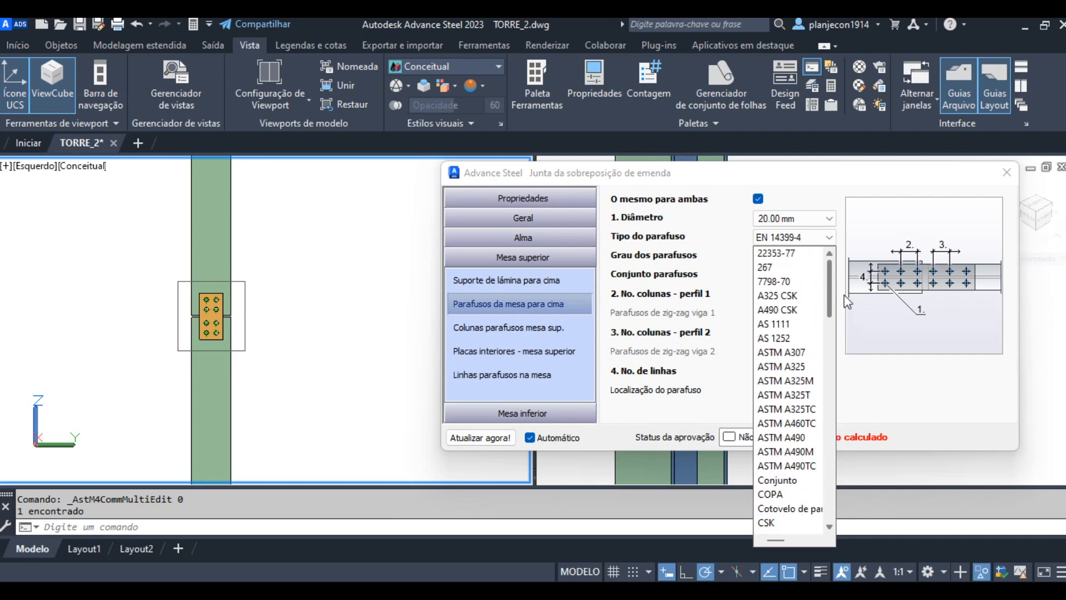
left_click(789, 380)
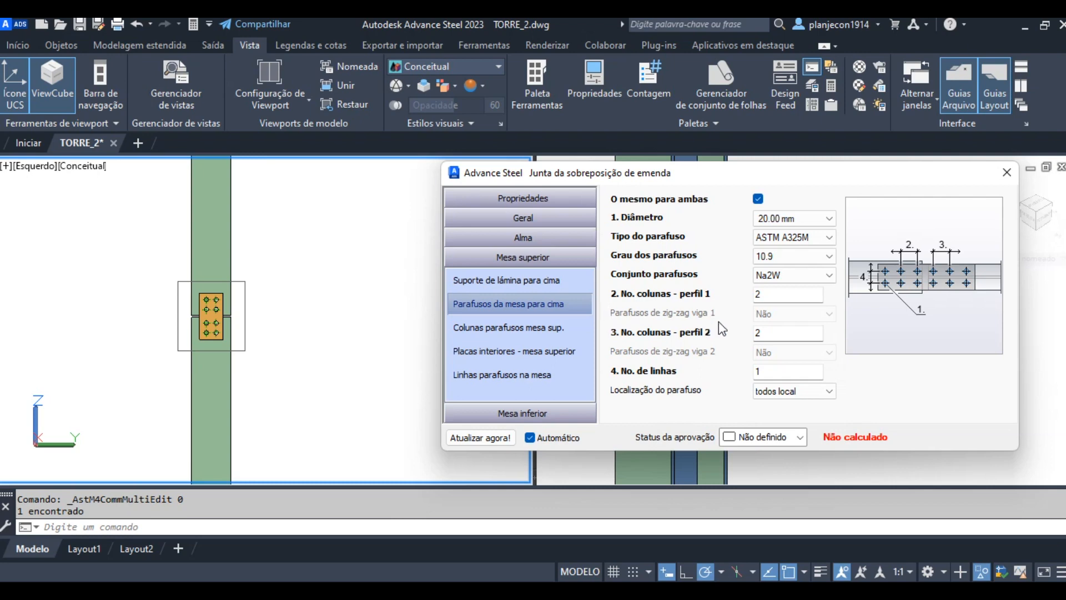
Set the number of upper flange bolt columns to 3 for both profile 1 and profile 2.
left_click(767, 297)
left_click_drag(767, 297, 702, 330)
type("3")
left_click_drag(759, 332, 698, 341)
type("3")
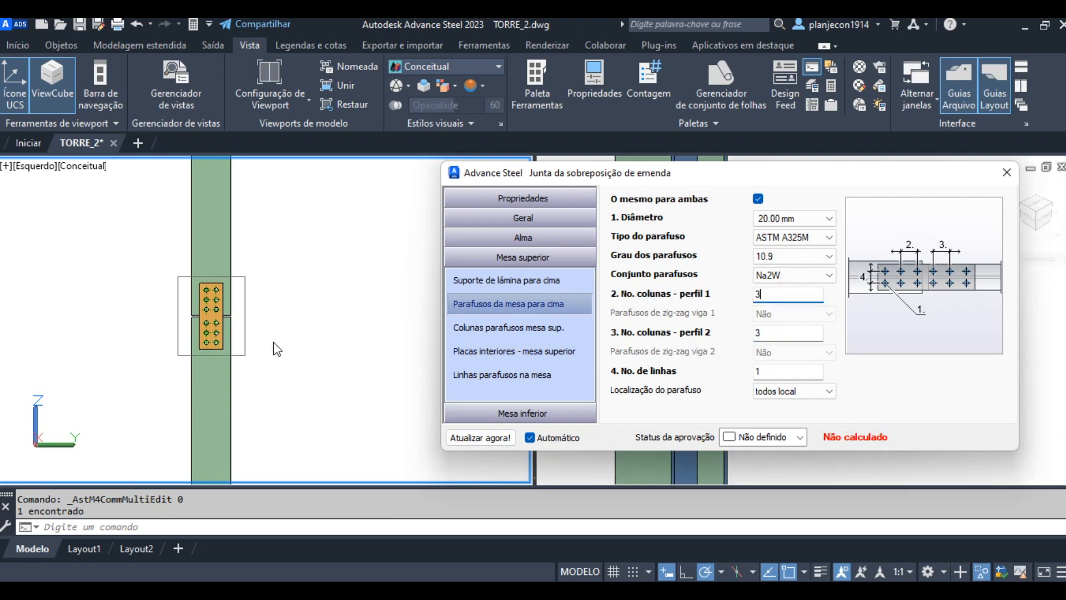
Set the gauge distance (Distância de medição) of the upper flange bolt rows to 120 and update the joint.
scroll(150, 316, "up", 3)
scroll(393, 337, "up", 2)
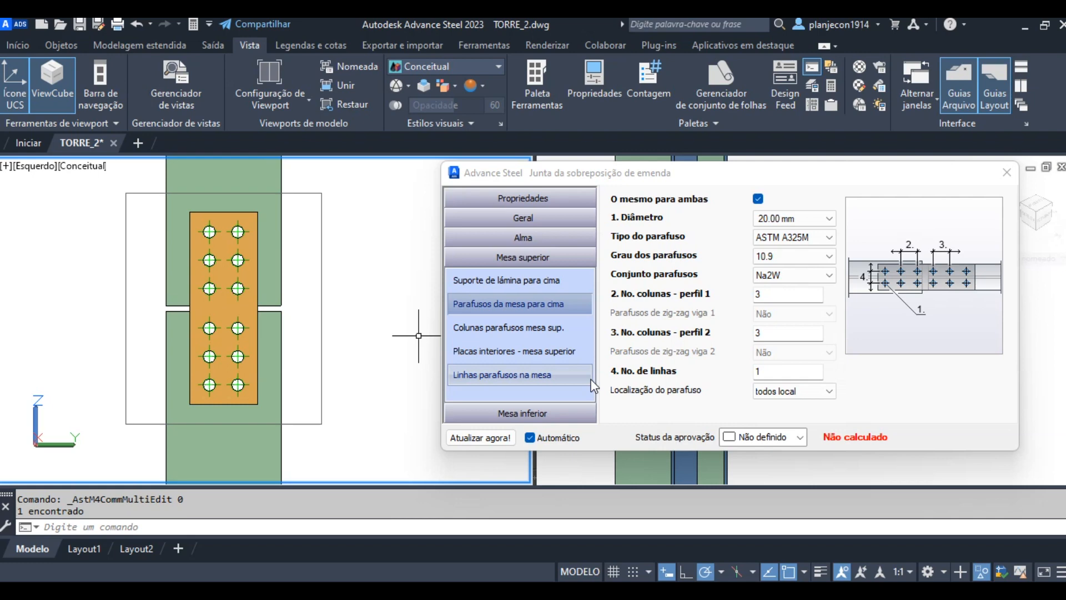
left_click(524, 330)
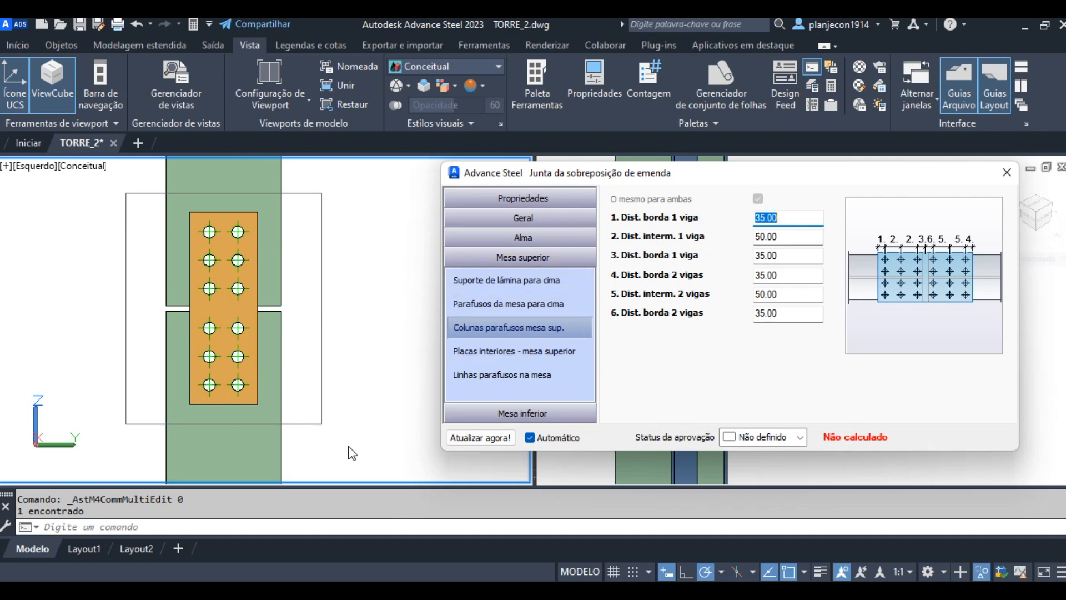
left_click(489, 438)
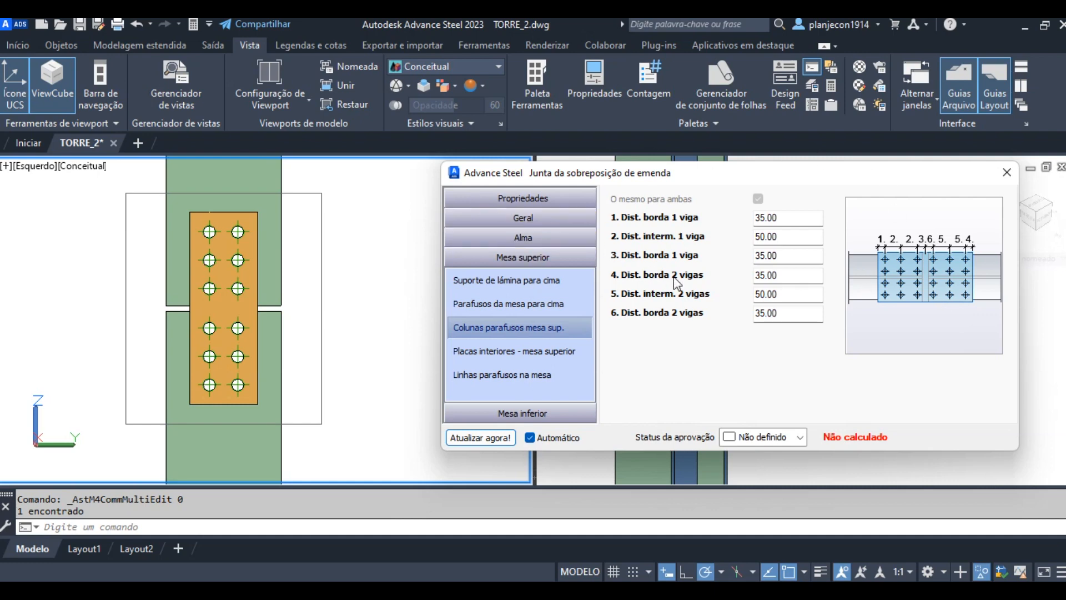
left_click(538, 351)
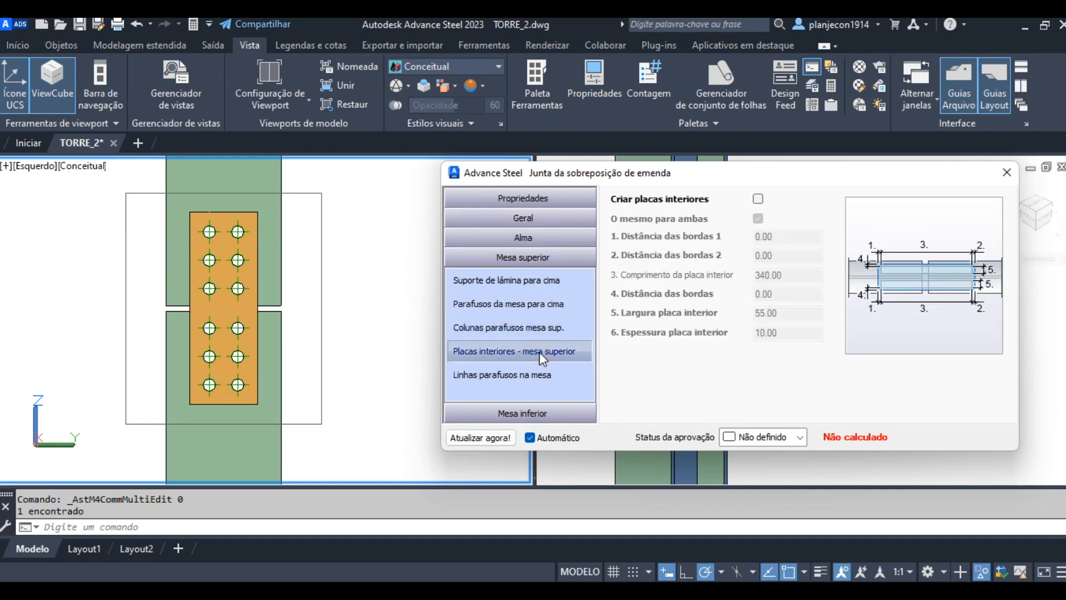
left_click(529, 375)
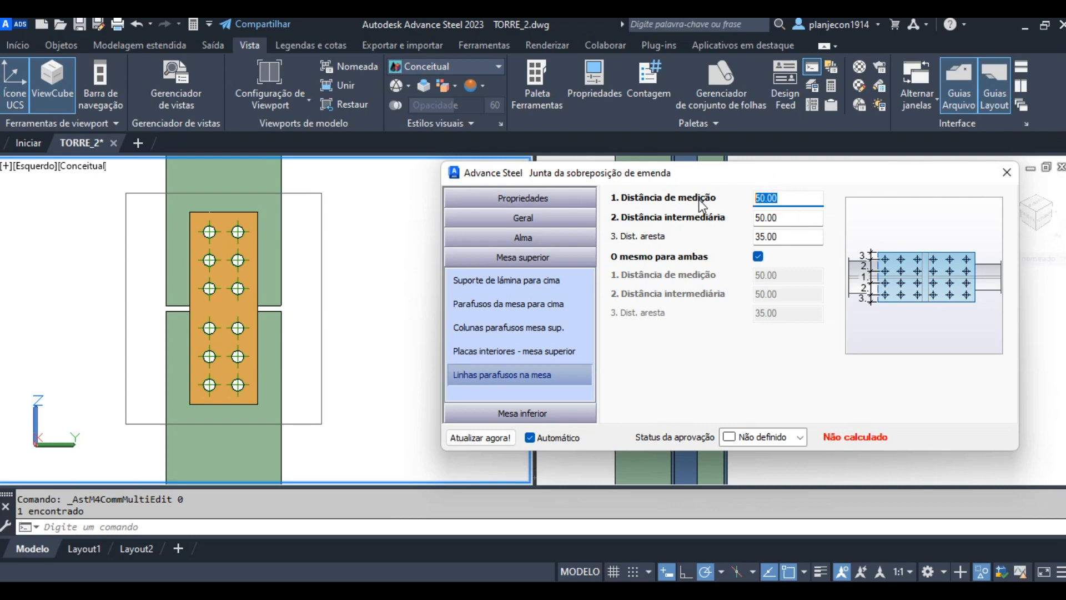
type("120")
left_click(488, 436)
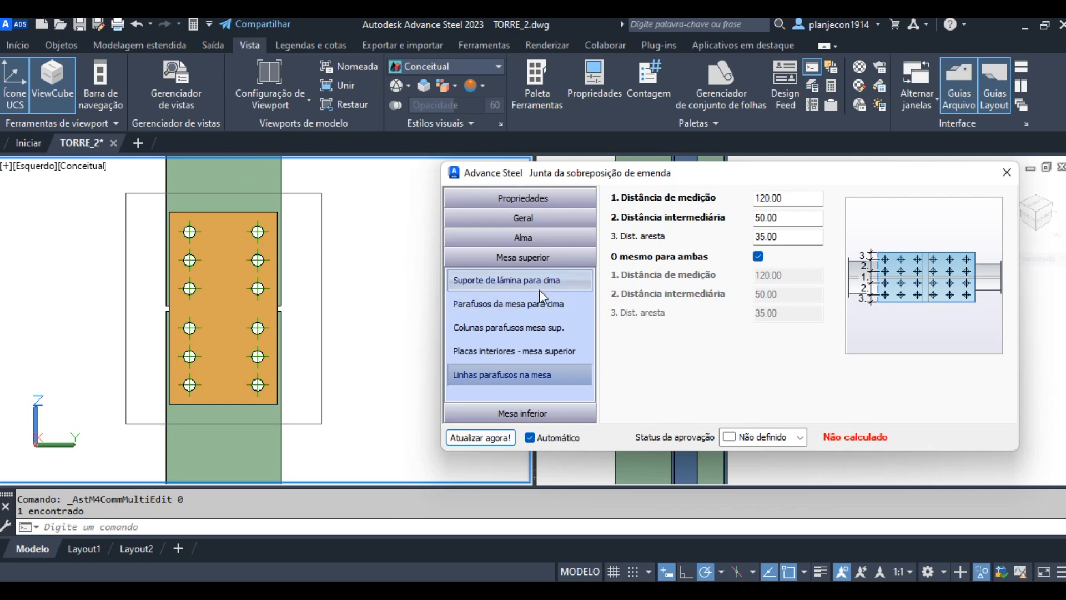
Set the intermediate distance of the upper flange bolt rows to 0, update the joint and close its properties.
double_click(778, 216)
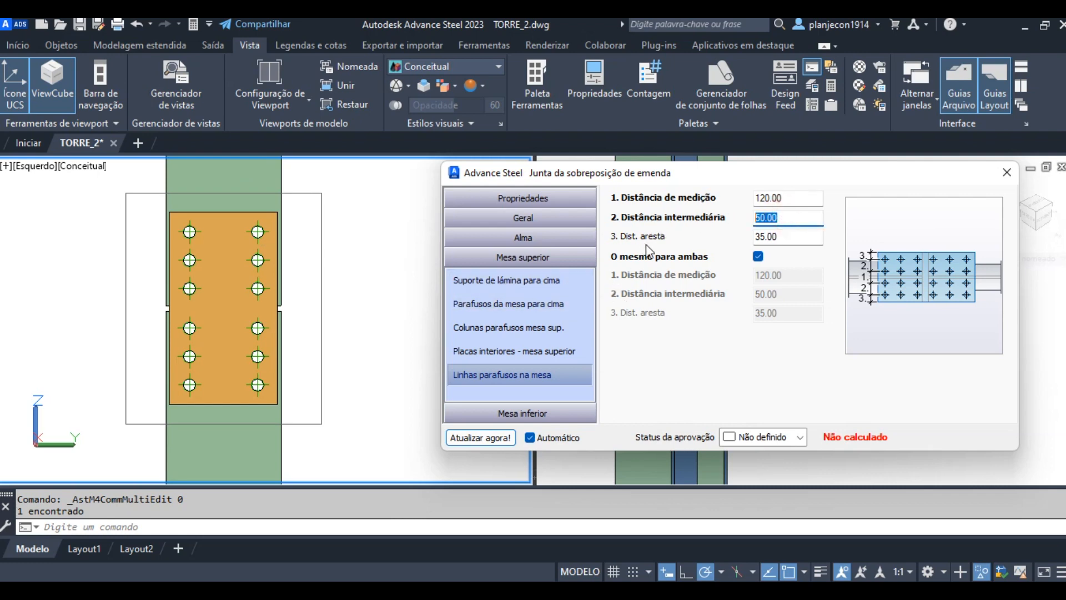
type("0")
left_click(491, 439)
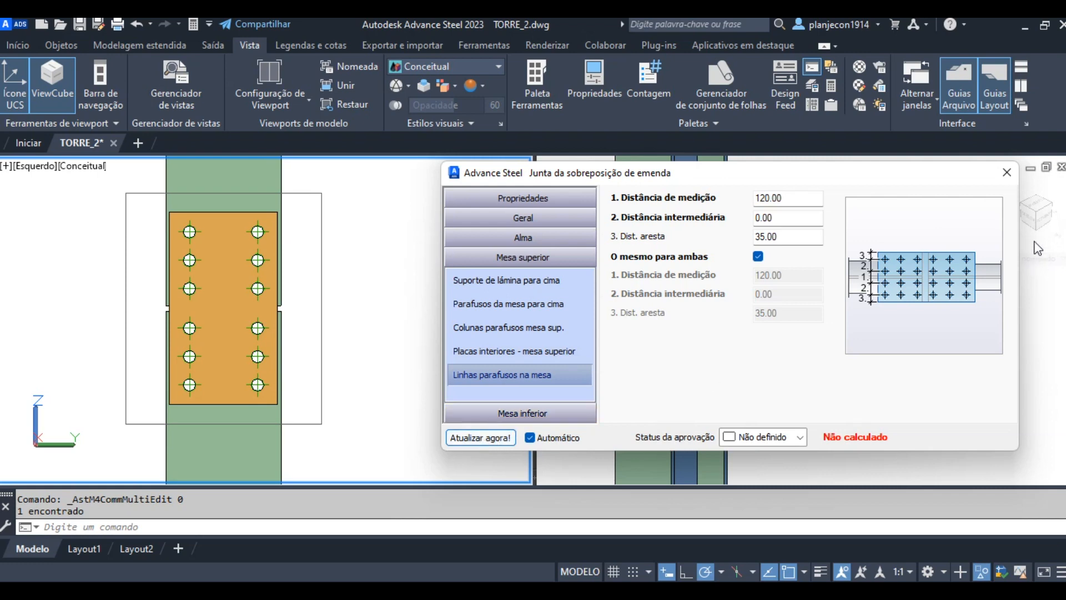
left_click(1007, 172)
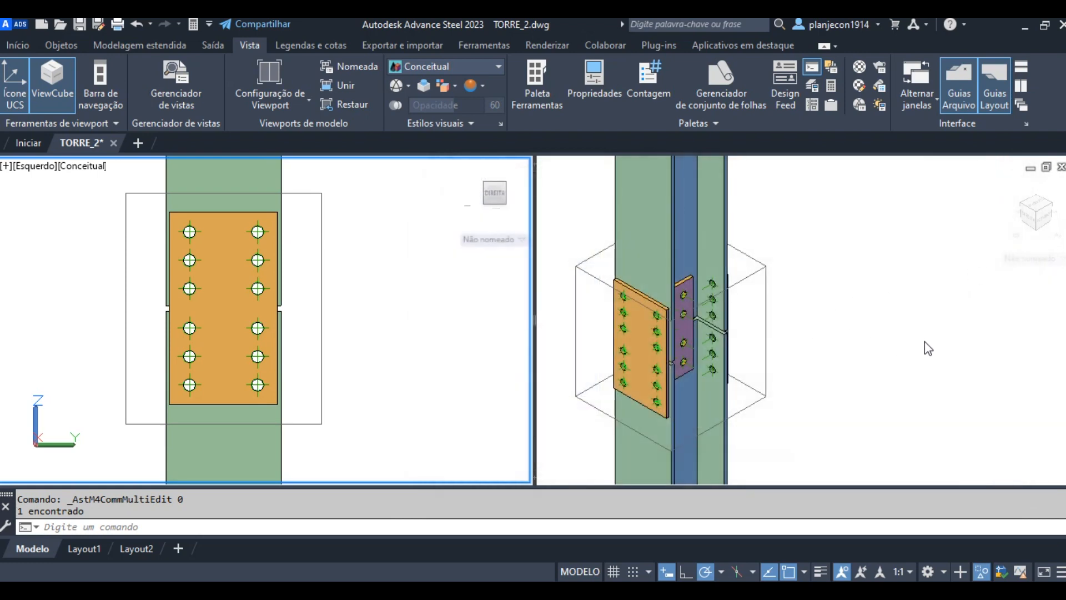
Examine the splice's flange plates and bolt holes from several angles in the isometric viewport.
left_click(864, 345)
middle_click_drag(842, 360, 917, 330)
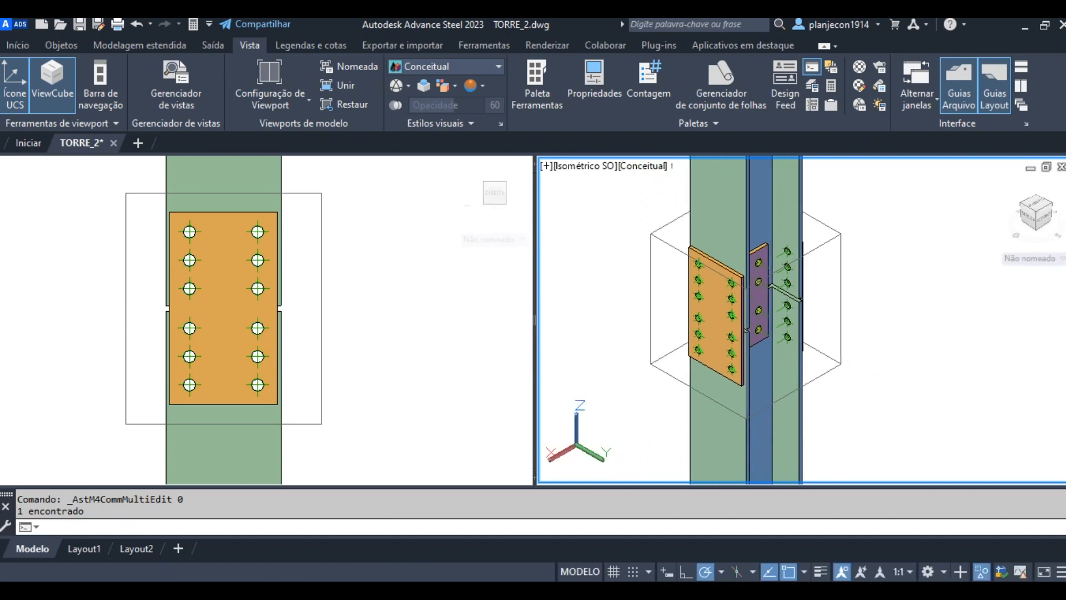
middle_click_drag(779, 331, 808, 291, "shift")
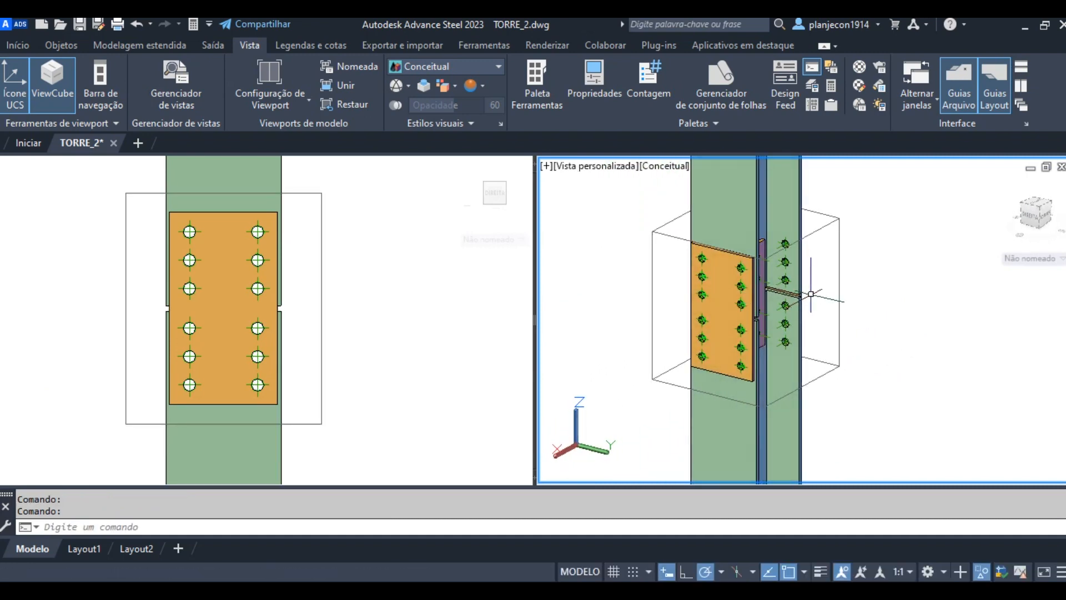
scroll(808, 292, "up", 3)
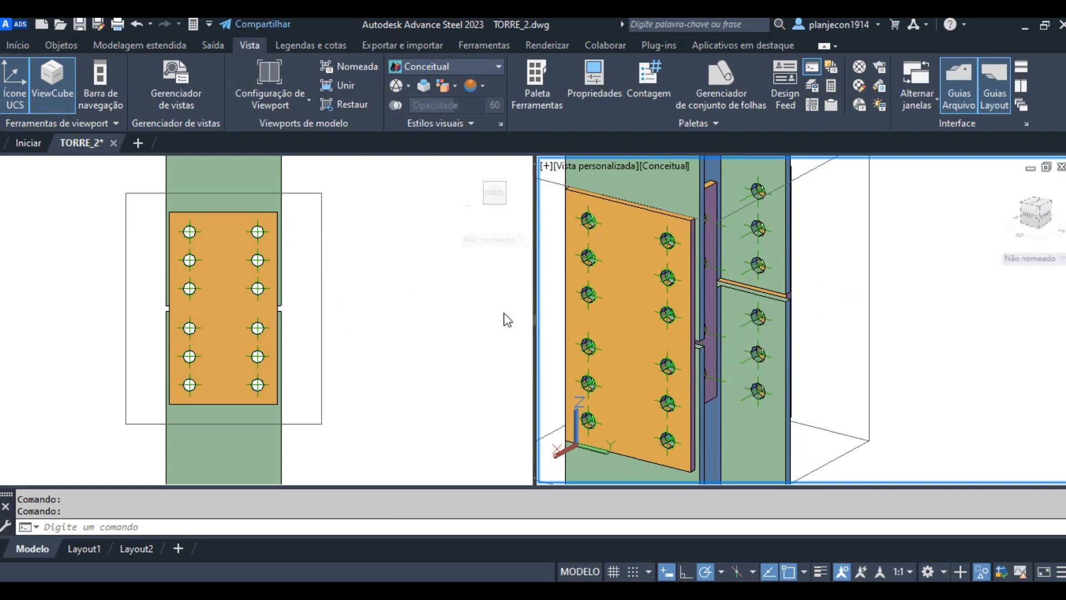
scroll(912, 302, "down", 4)
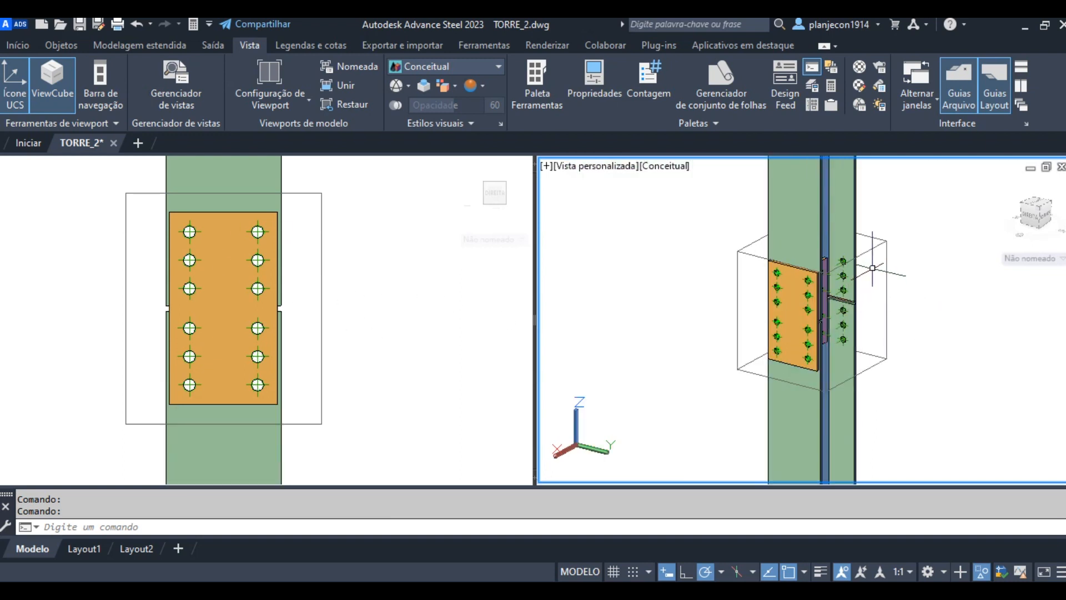
scroll(855, 277, "up", 2)
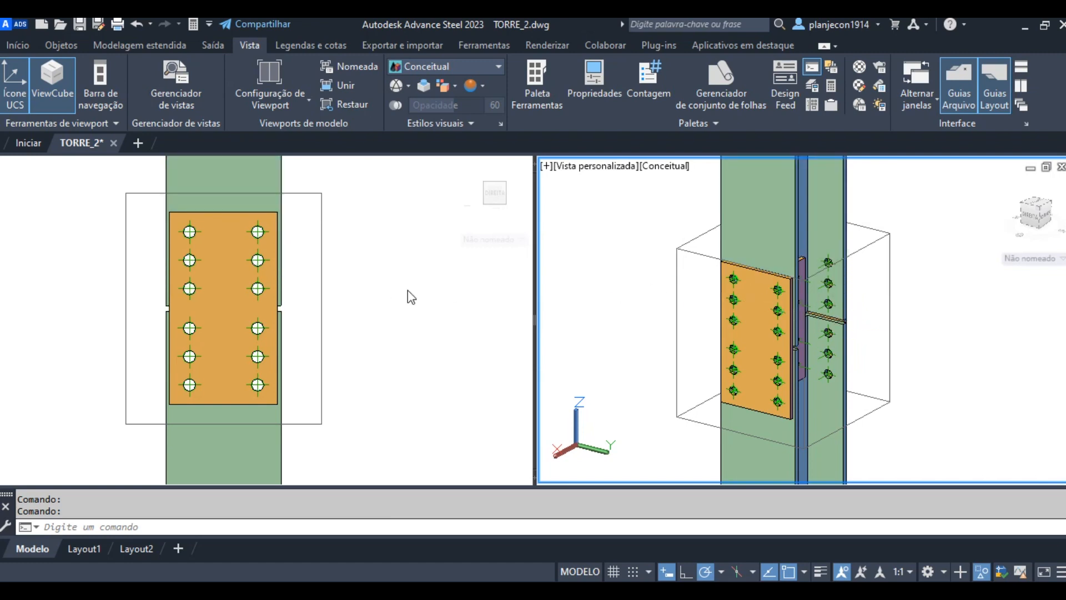
Select all bolts in the model with the bolt selection filter and set their display type to Sólido.
left_click(17, 45)
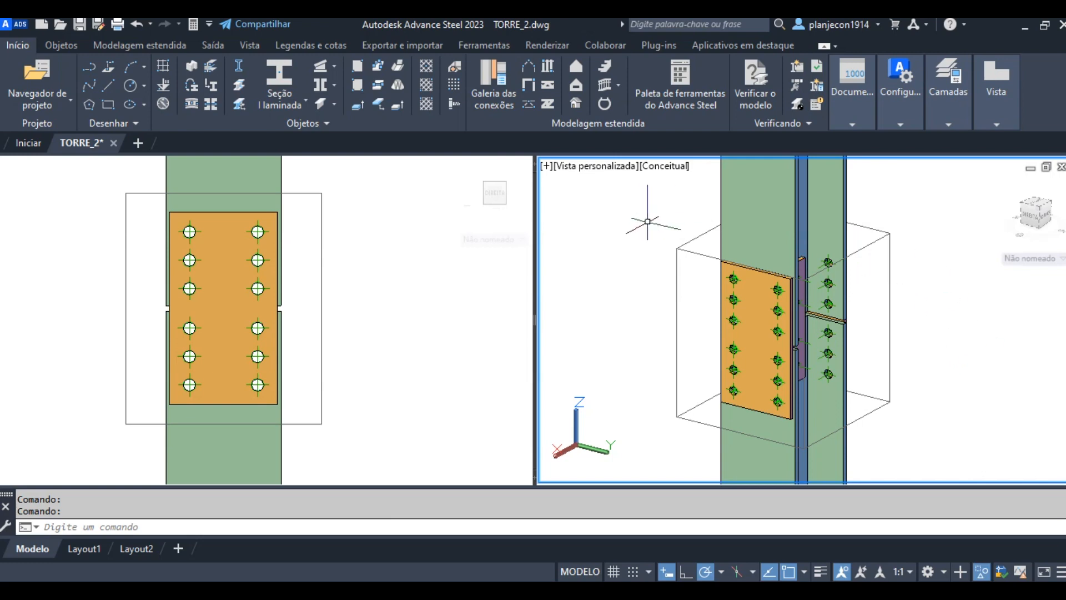
left_click(701, 99)
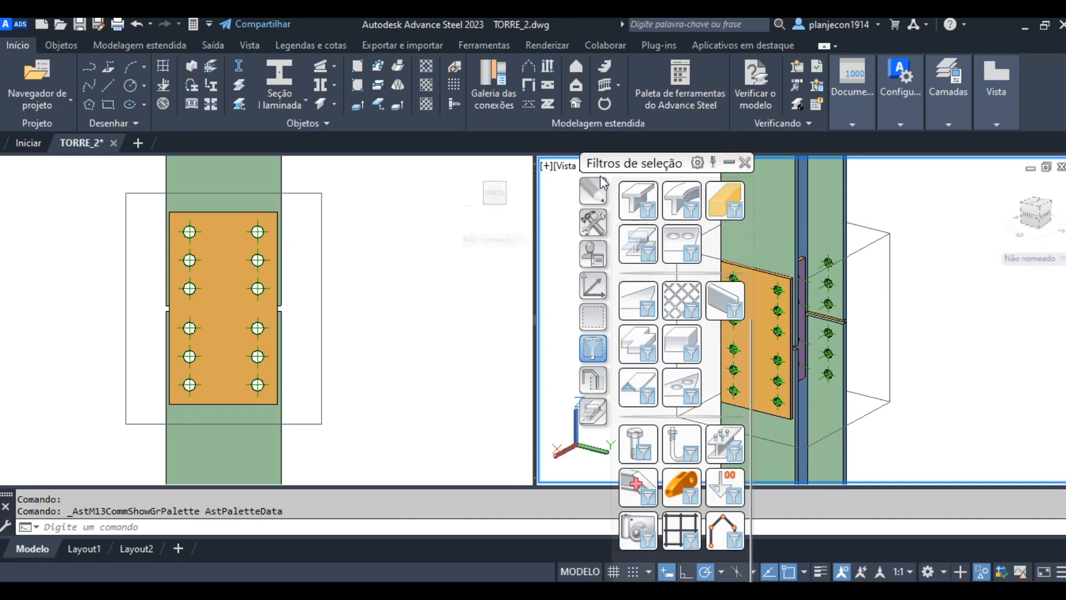
left_click(593, 349)
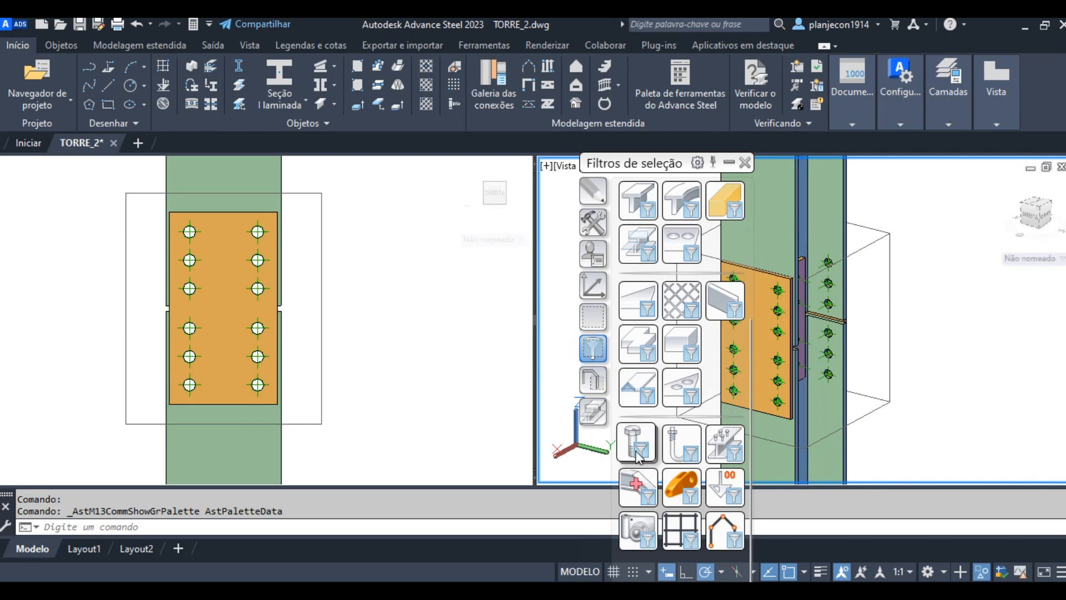
left_click_drag(670, 163, 795, 92)
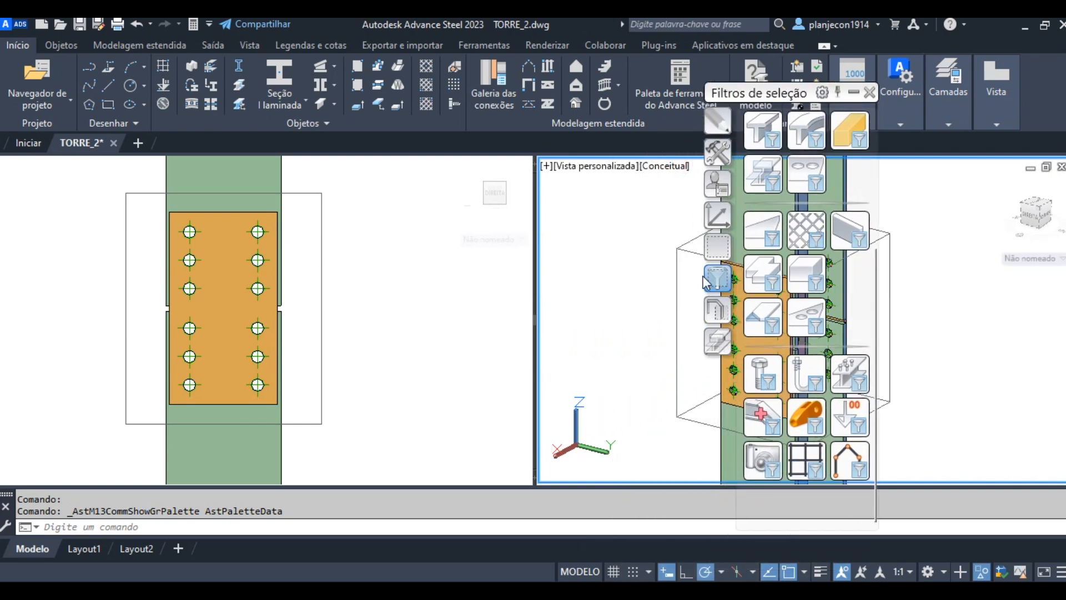
left_click(762, 377)
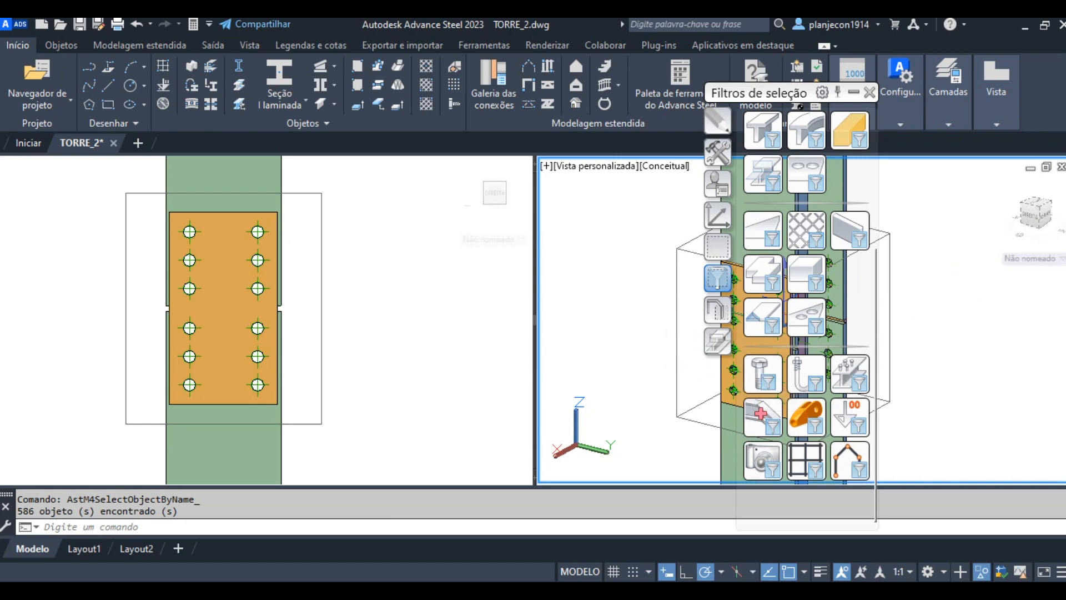
right_click(944, 298)
left_click(923, 304)
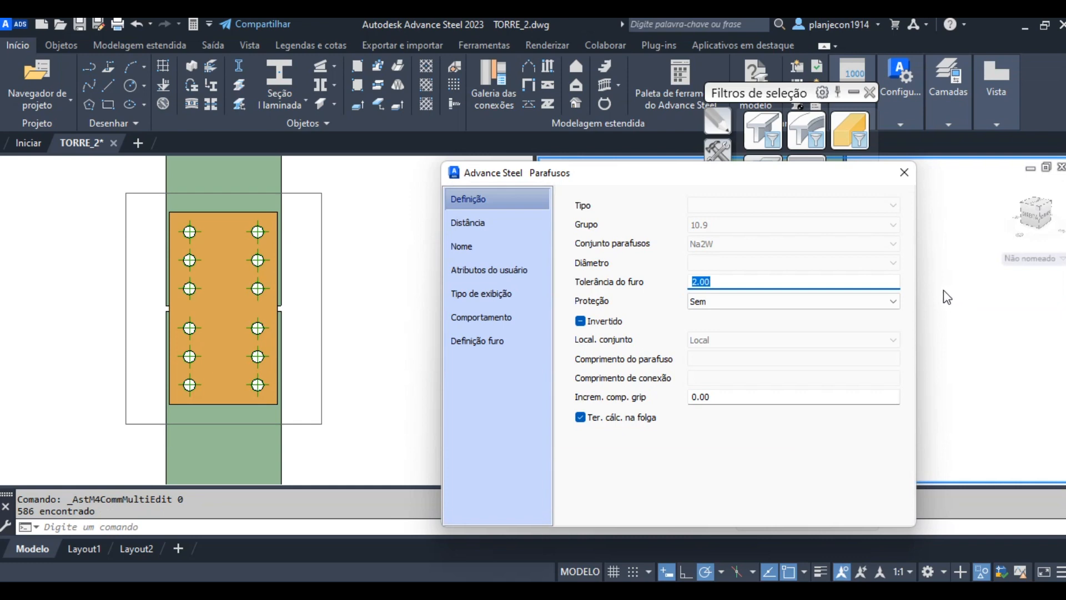
left_click(483, 293)
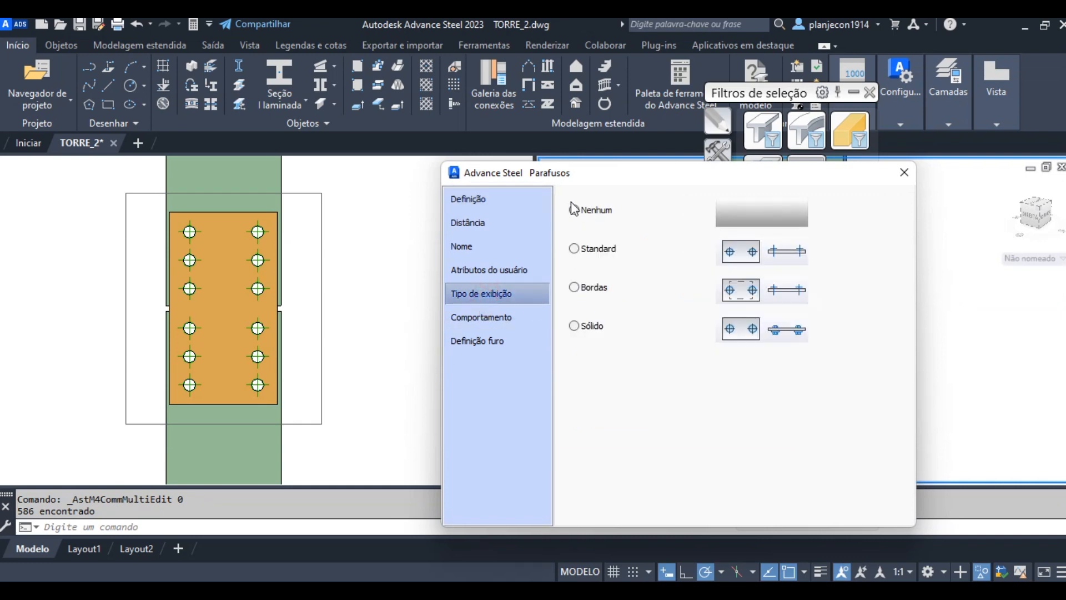
left_click(574, 327)
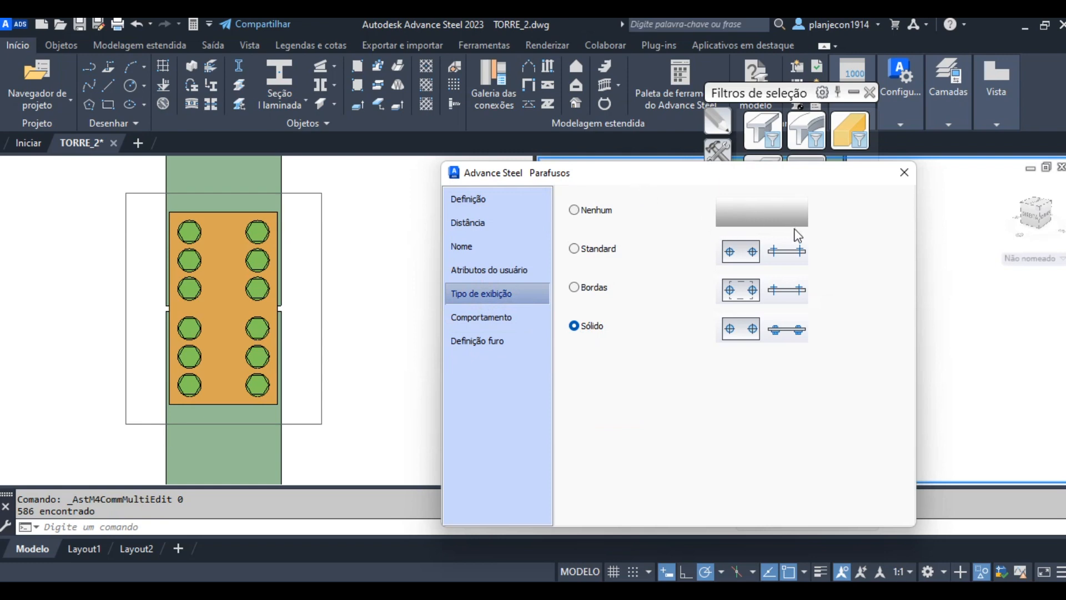
left_click(904, 172)
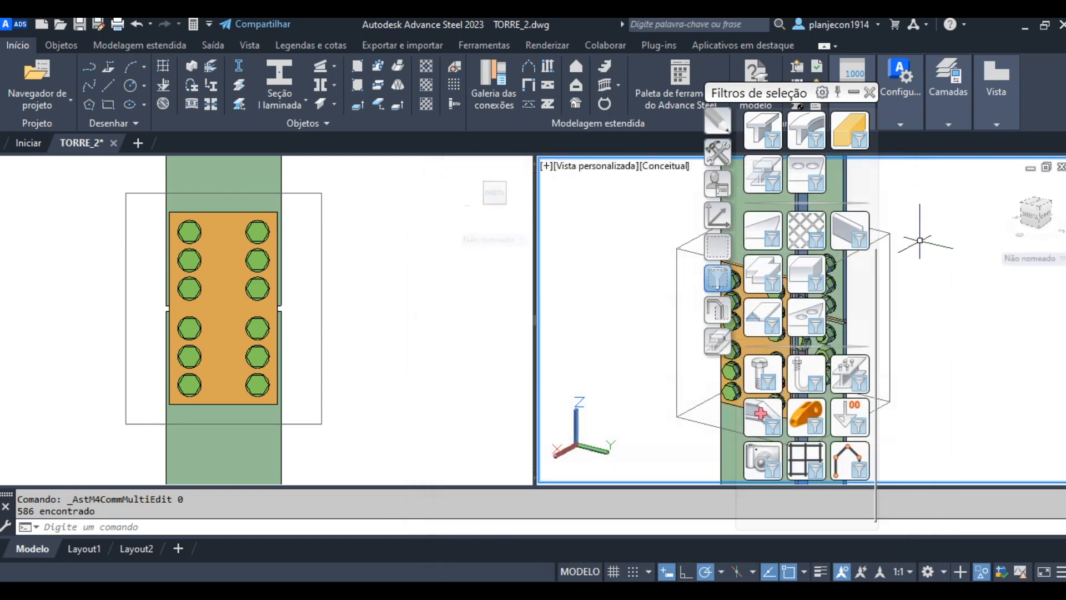
left_click(853, 92)
mouse_move(862, 102)
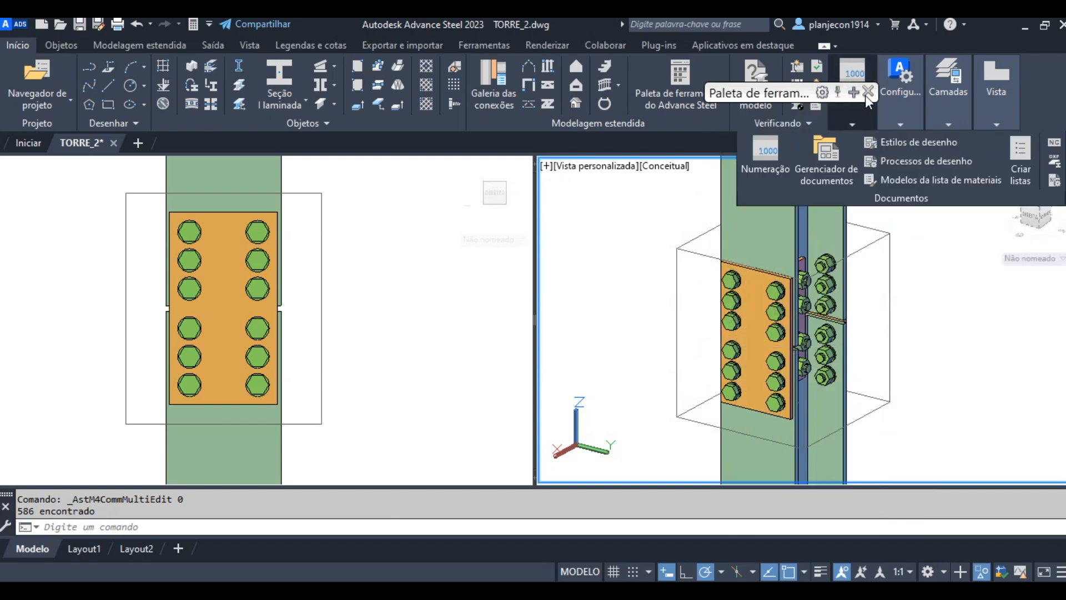
left_click(867, 93)
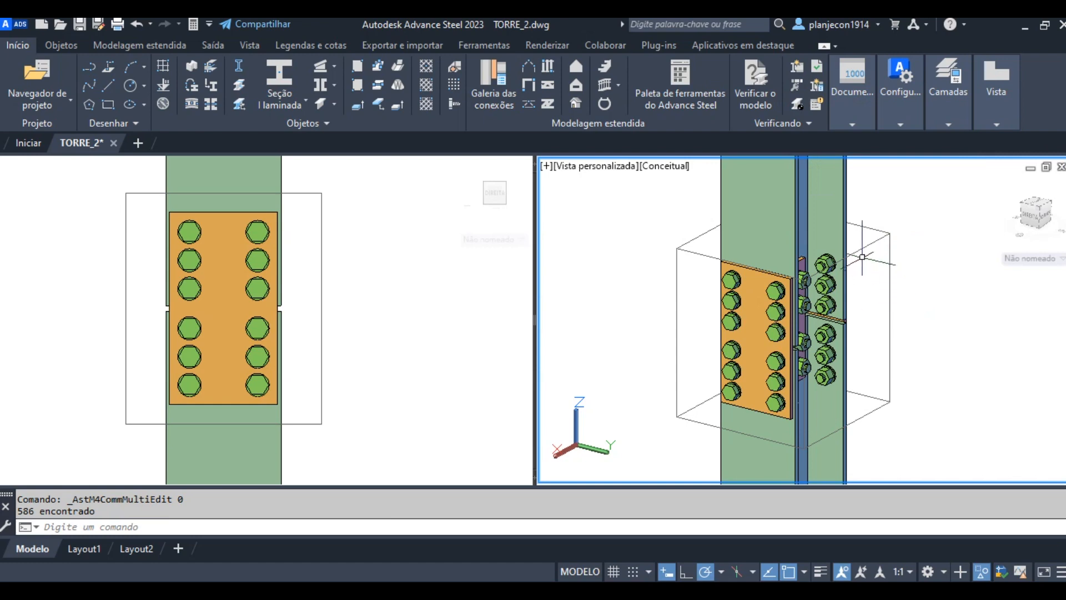
Reopen the splice joint's properties, set the upper flange bolt diameter to 16.00 mm and update the joint.
scroll(860, 333, "up", 2)
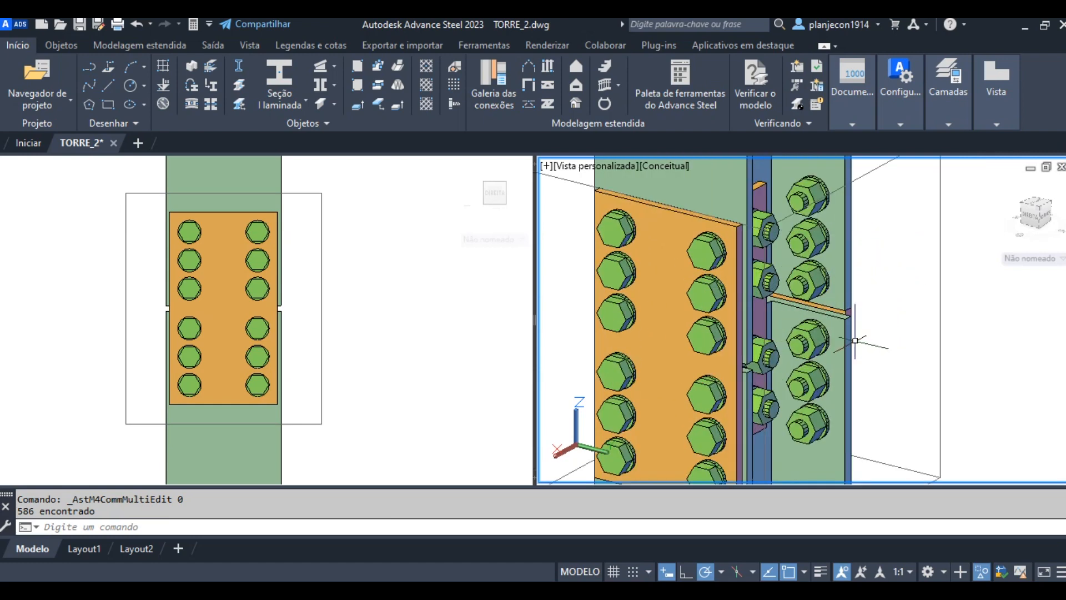
scroll(859, 319, "down", 1)
middle_click_drag(874, 362, 792, 344, "shift")
scroll(816, 285, "up", 5)
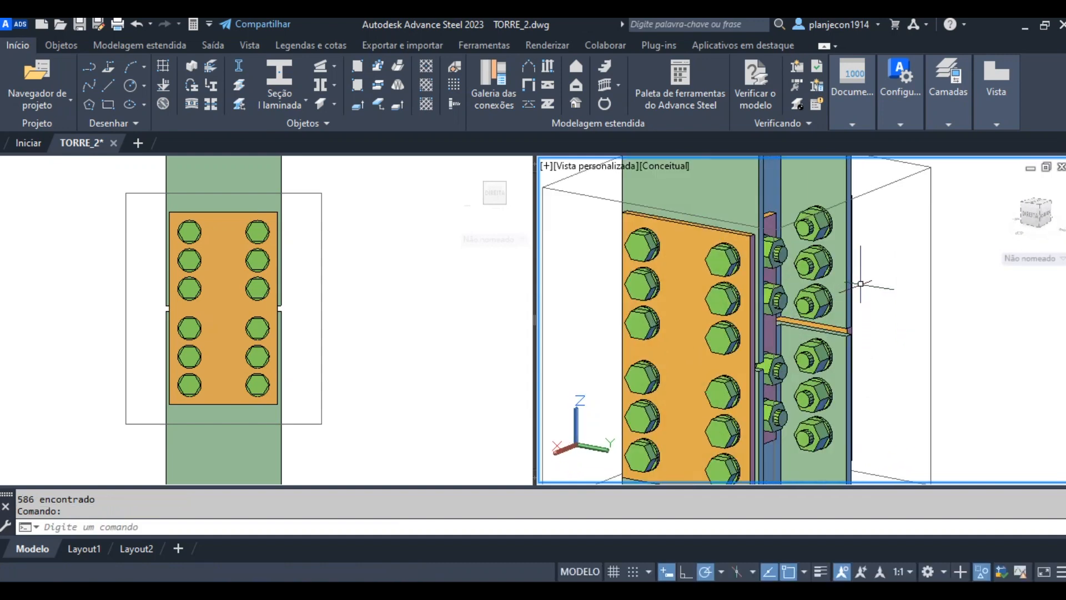
scroll(874, 270, "down", 3)
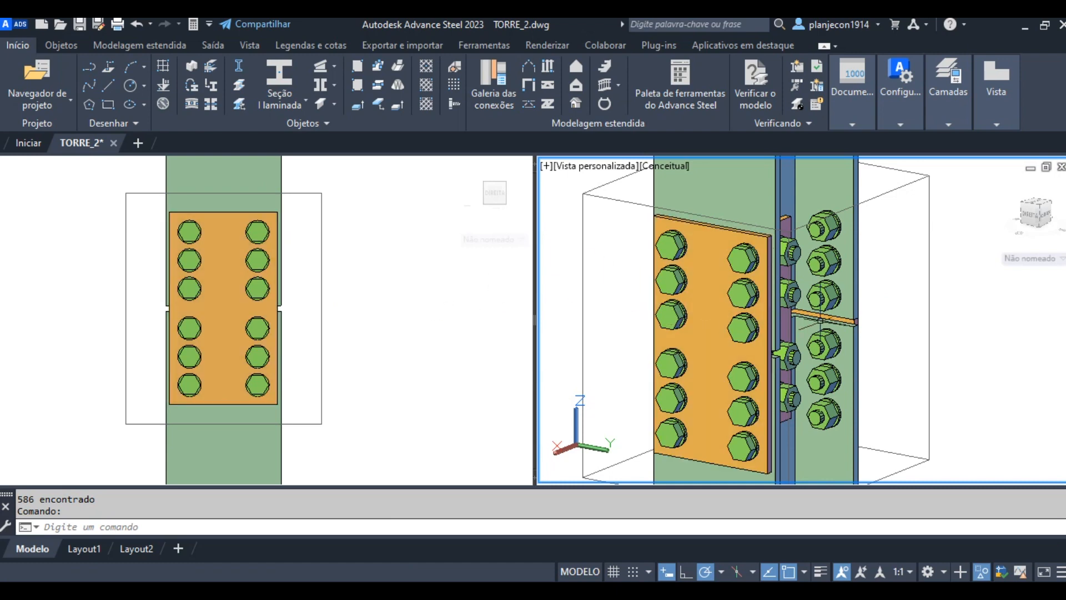
left_click(929, 303)
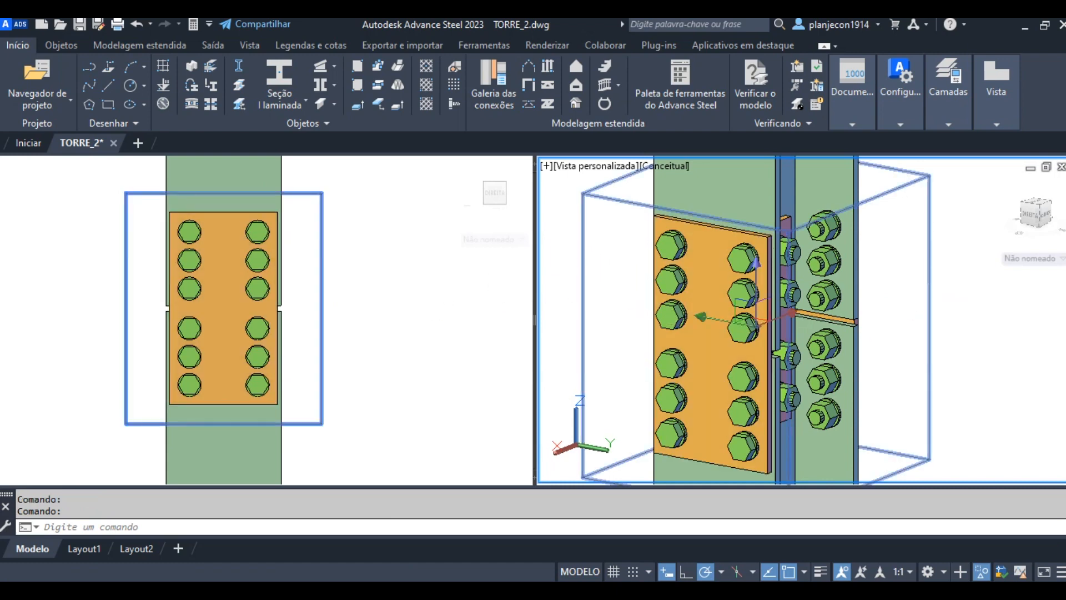
double_click(924, 291)
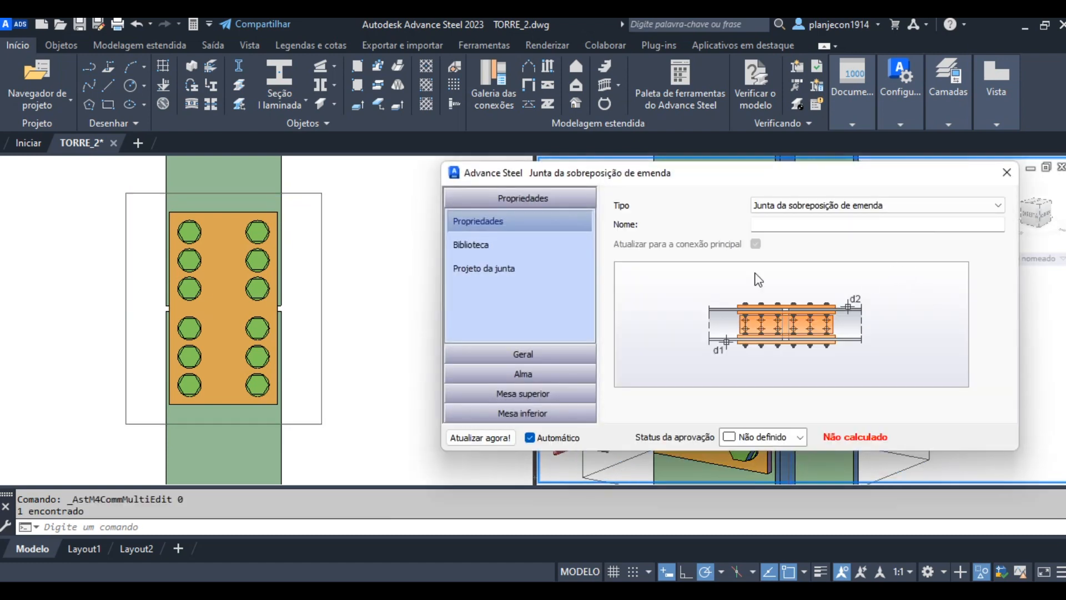
left_click(523, 394)
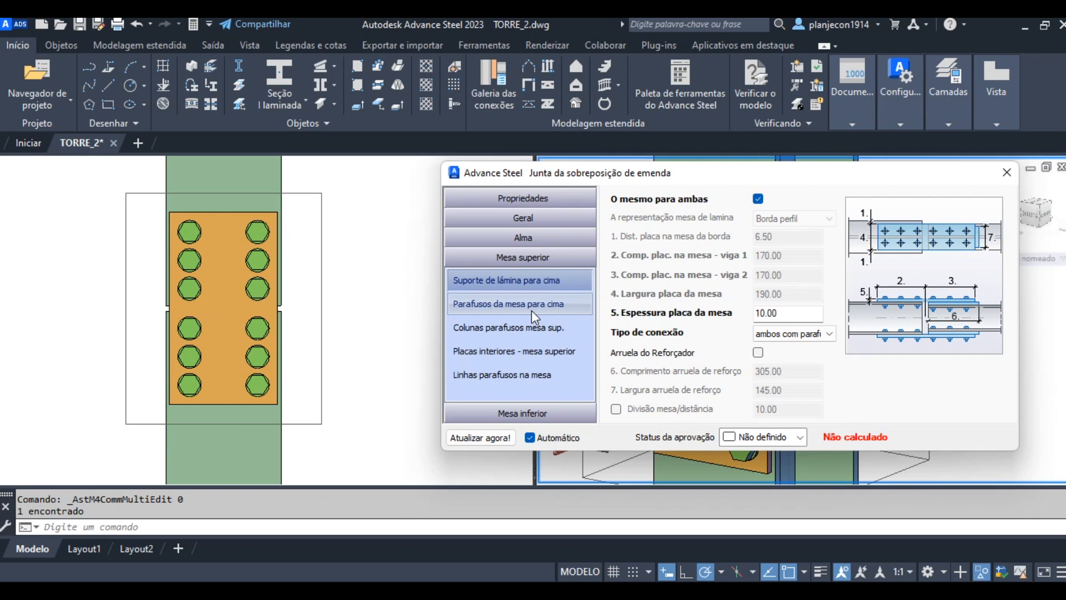
left_click(504, 360)
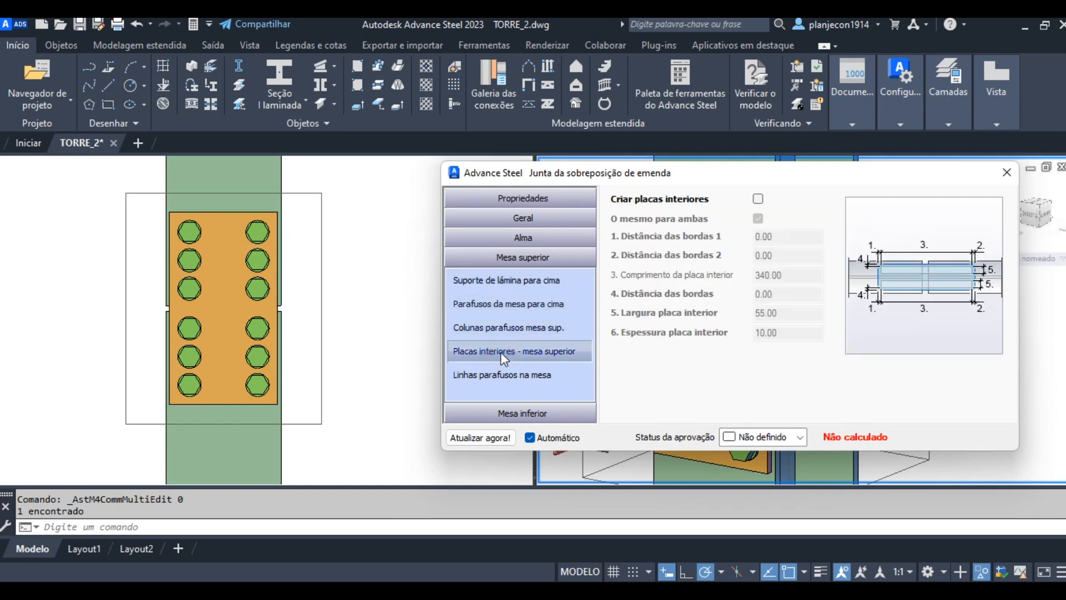
left_click(506, 303)
left_click(829, 217)
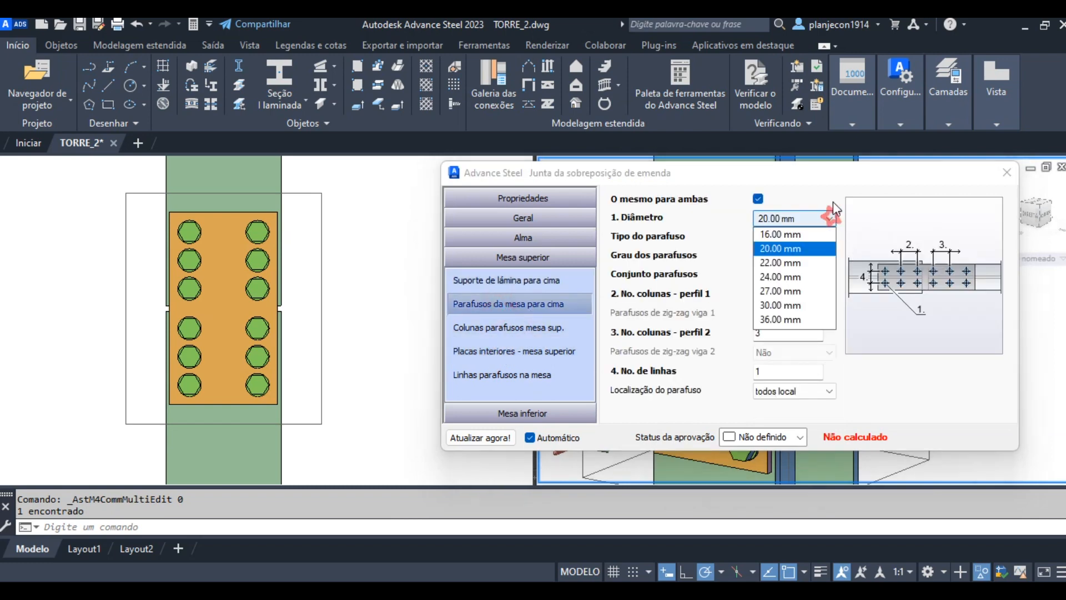
left_click(793, 234)
left_click(492, 439)
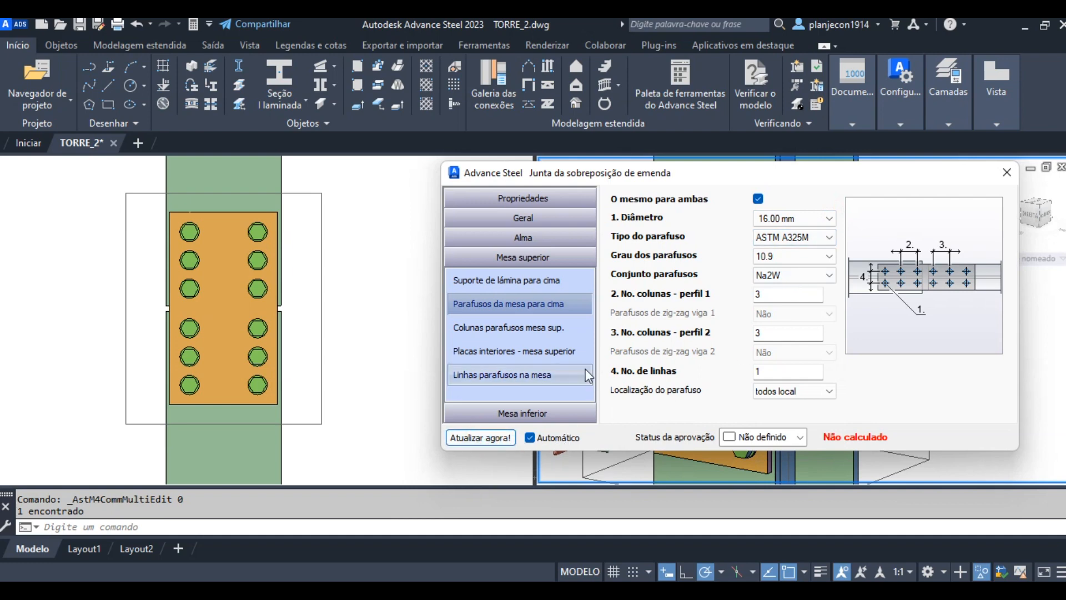
left_click(480, 438)
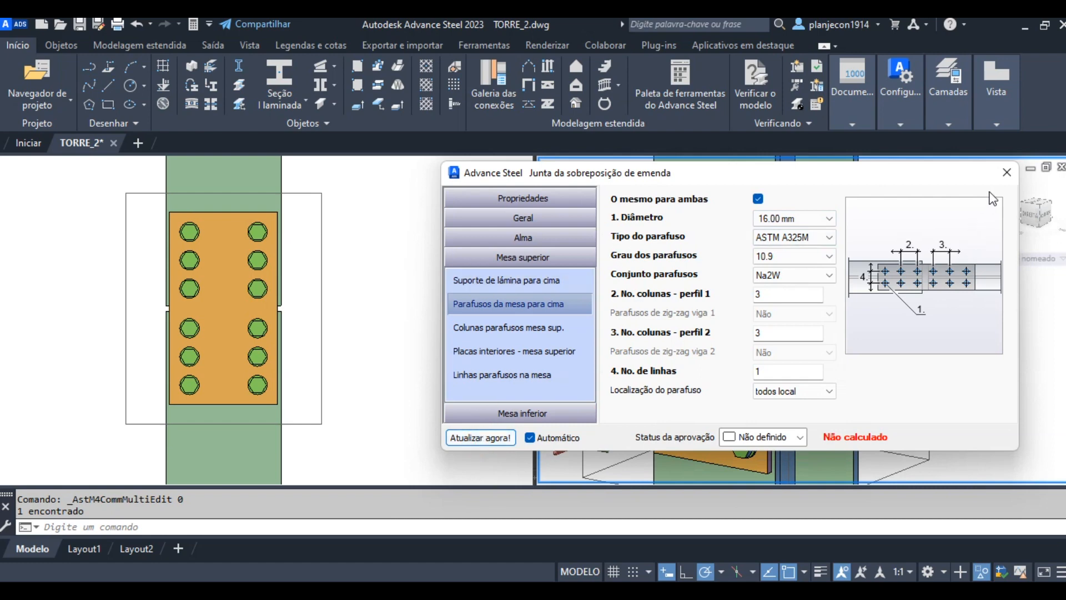
Set the web bolt diameter of the splice to 16.00 mm, update the joint and close its properties.
left_click(523, 237)
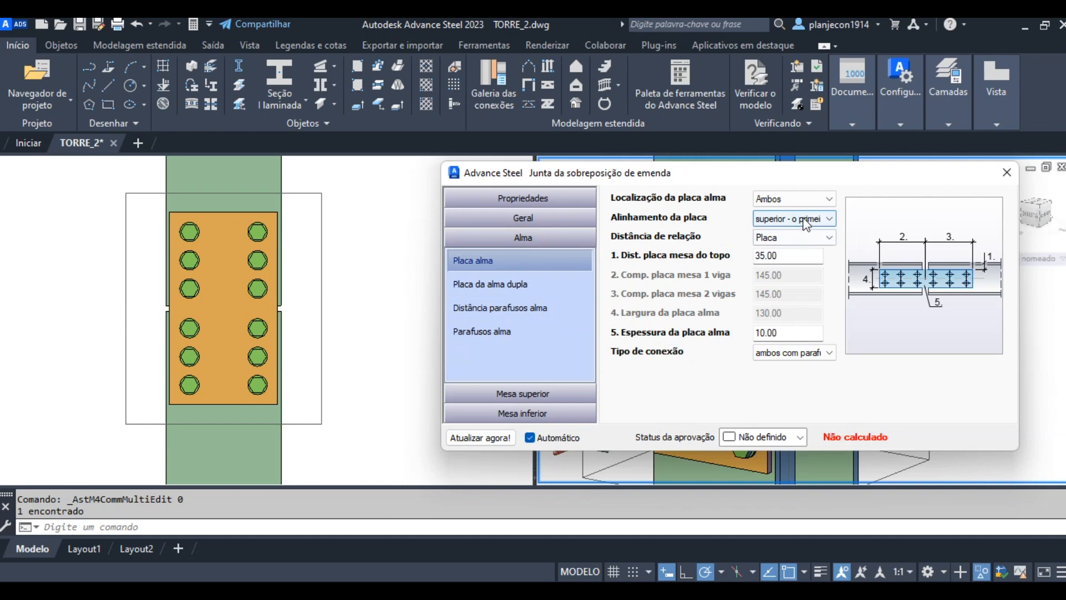
left_click(493, 311)
left_click(484, 331)
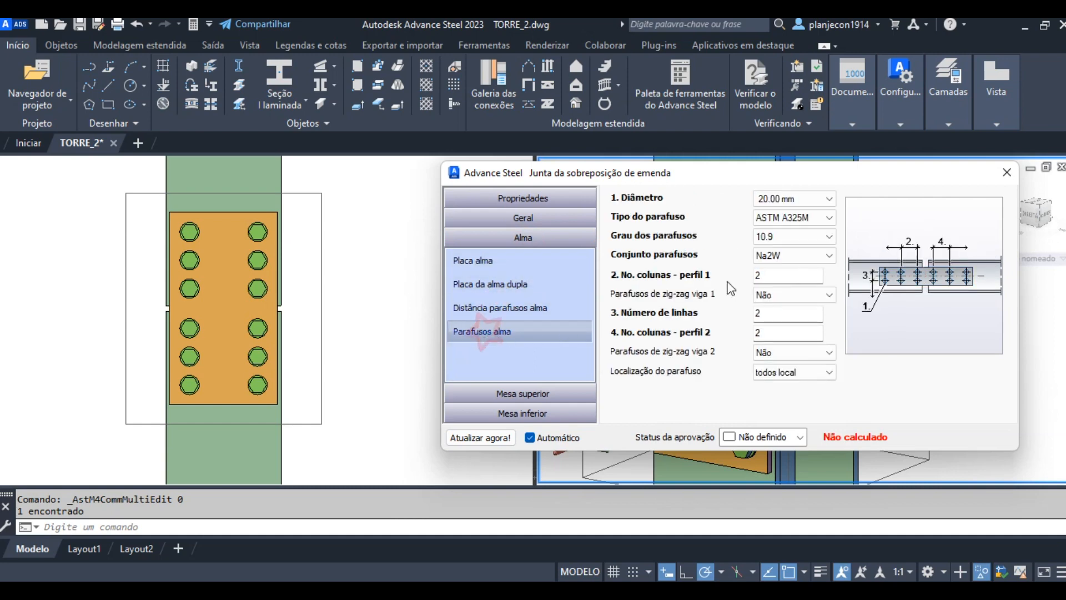
left_click(827, 199)
left_click(769, 214)
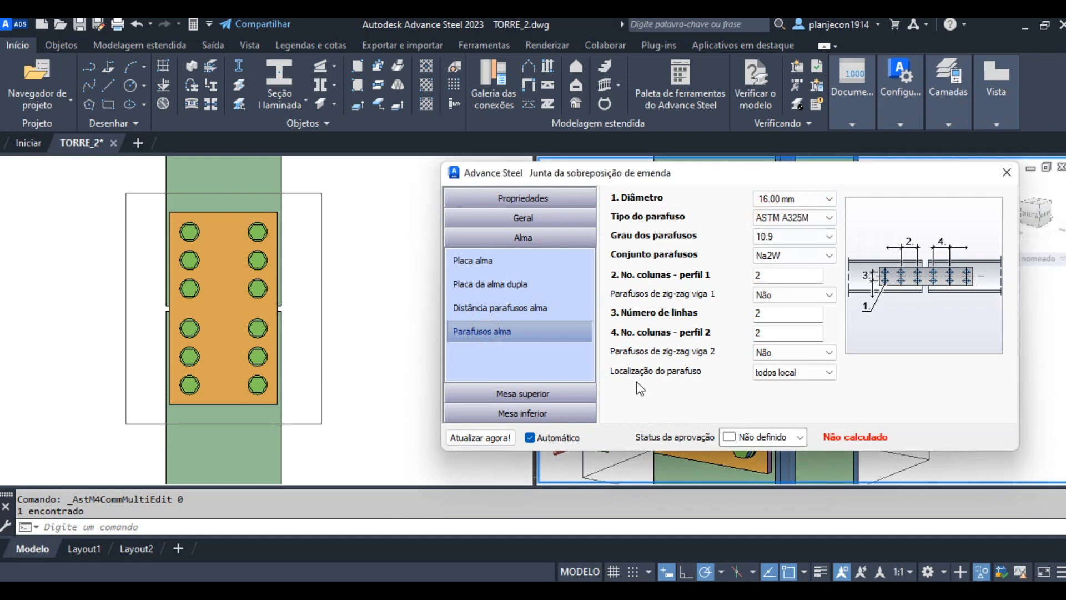
left_click(505, 440)
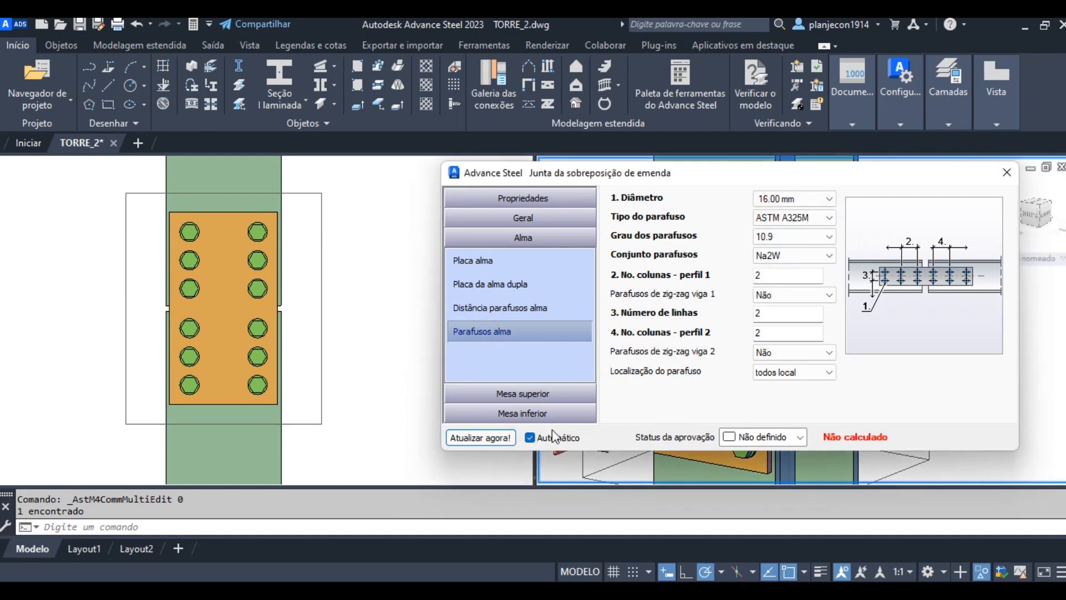
left_click(1007, 174)
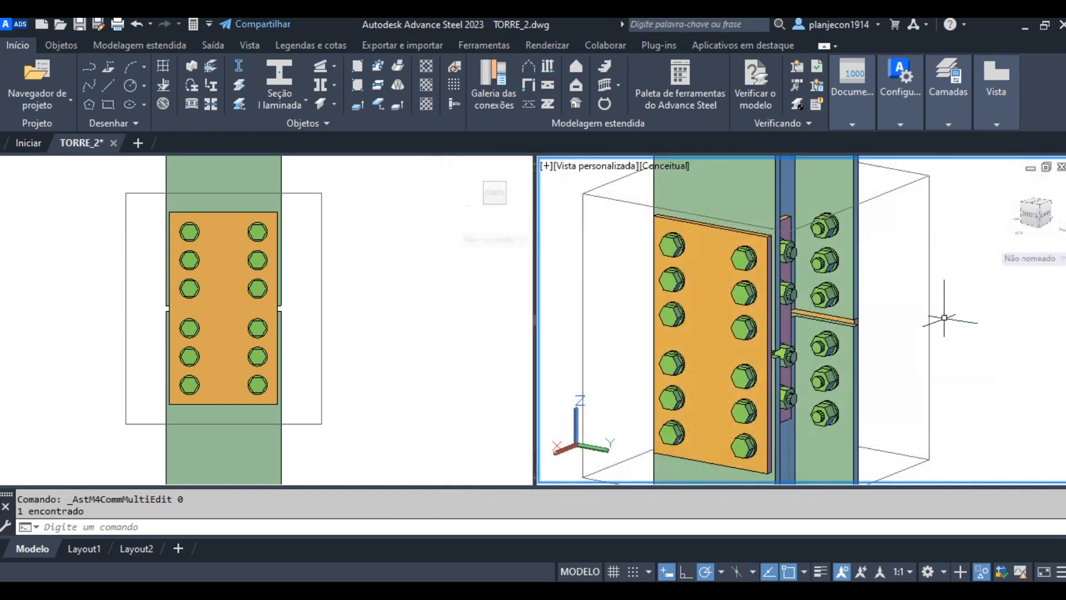
Examine the splice's web and flange plates, bolts and nuts up close and from a rotated angle in the isometric viewport.
scroll(937, 317, "down", 1)
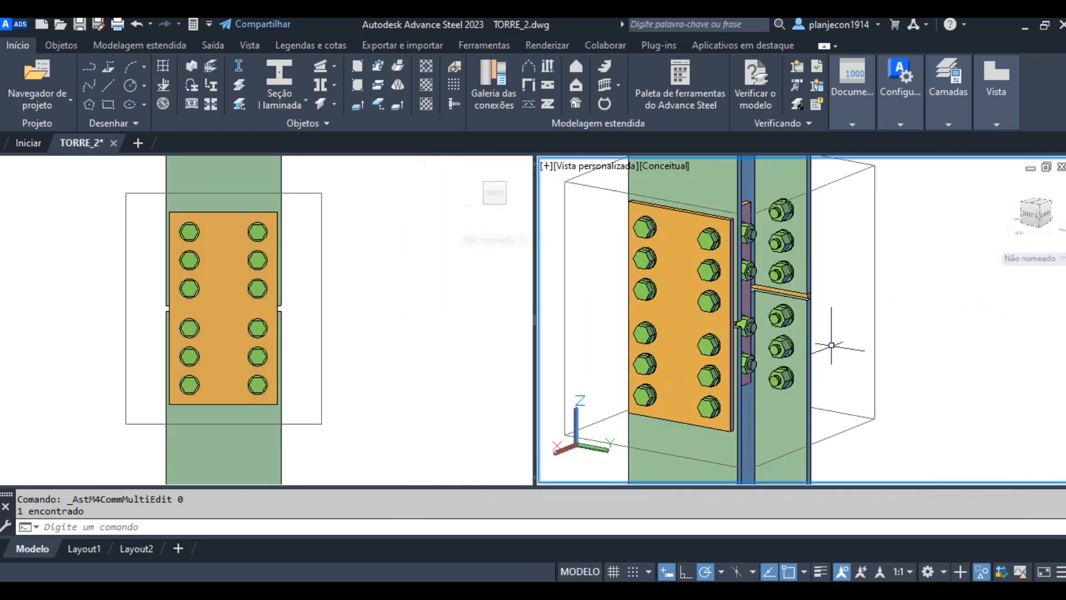
middle_click_drag(655, 332, 759, 328, "shift")
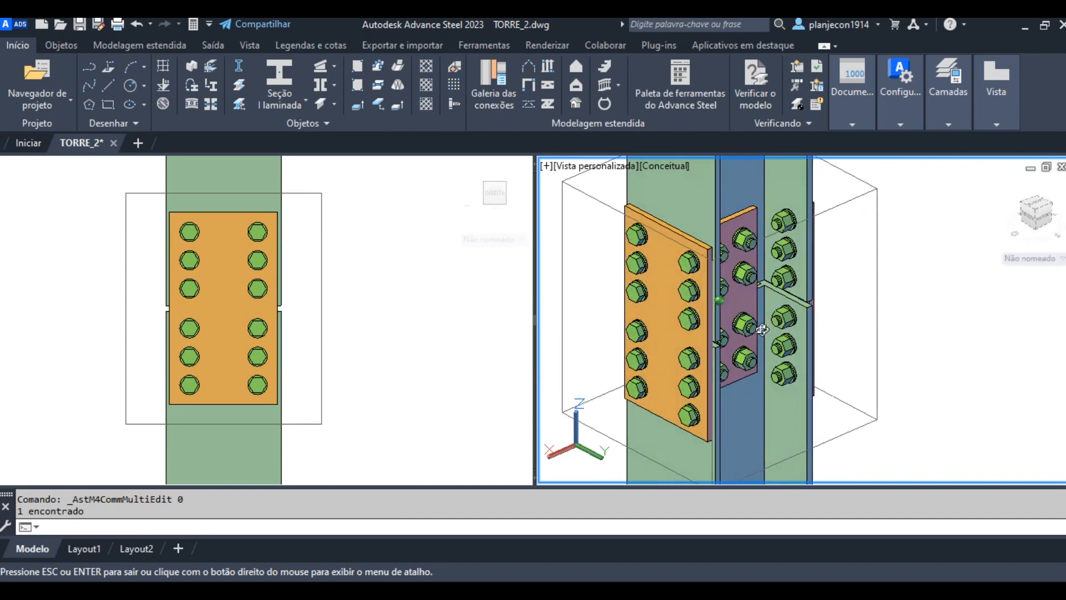
scroll(795, 229, "up", 4)
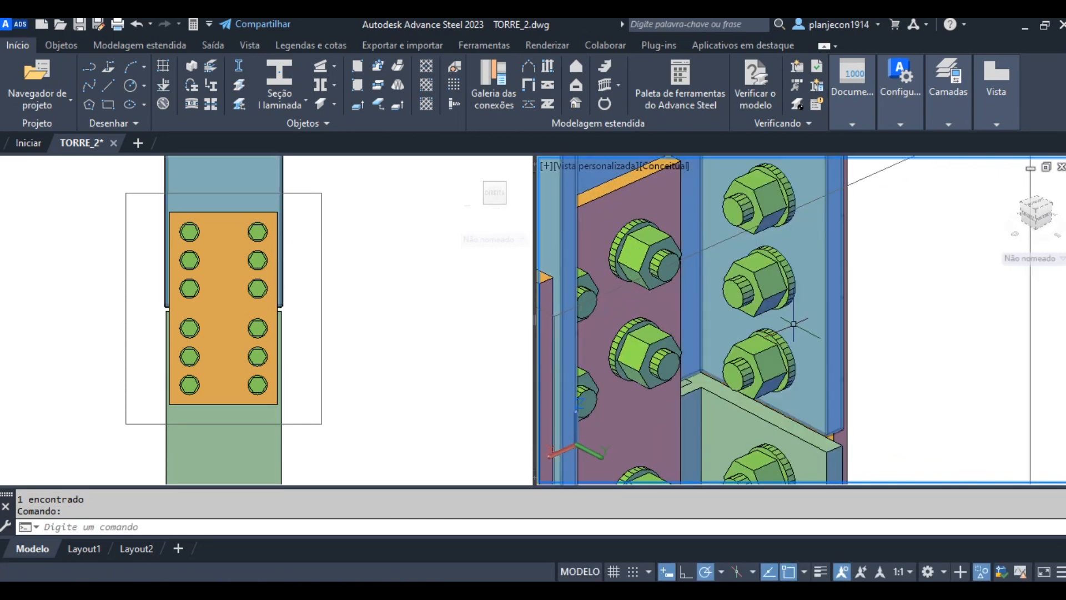
scroll(795, 298, "down", 2)
scroll(795, 298, "up", 1)
scroll(795, 298, "down", 4)
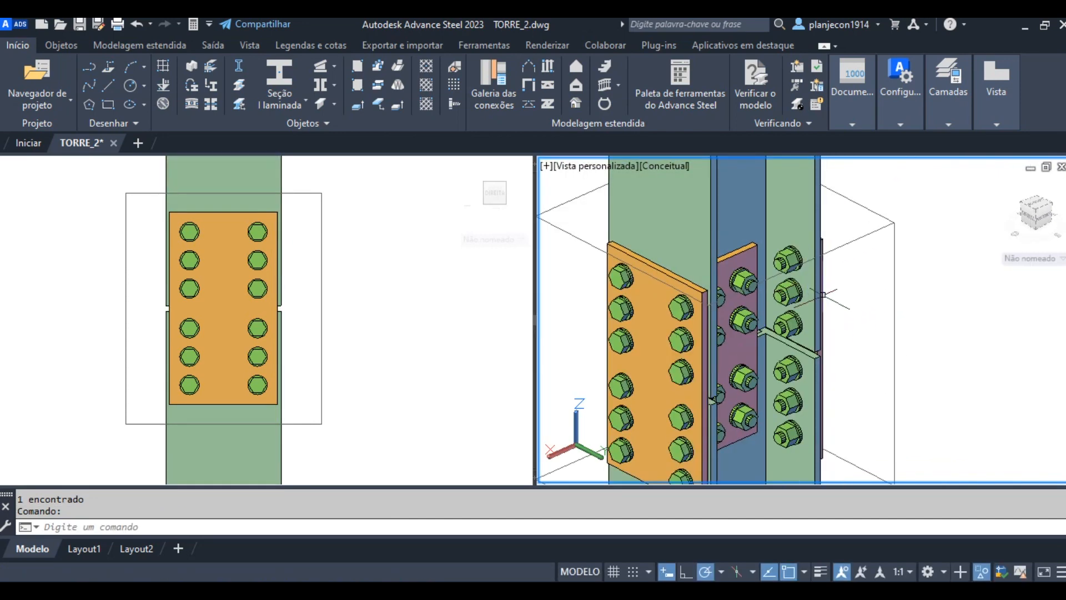
scroll(821, 336, "up", 2)
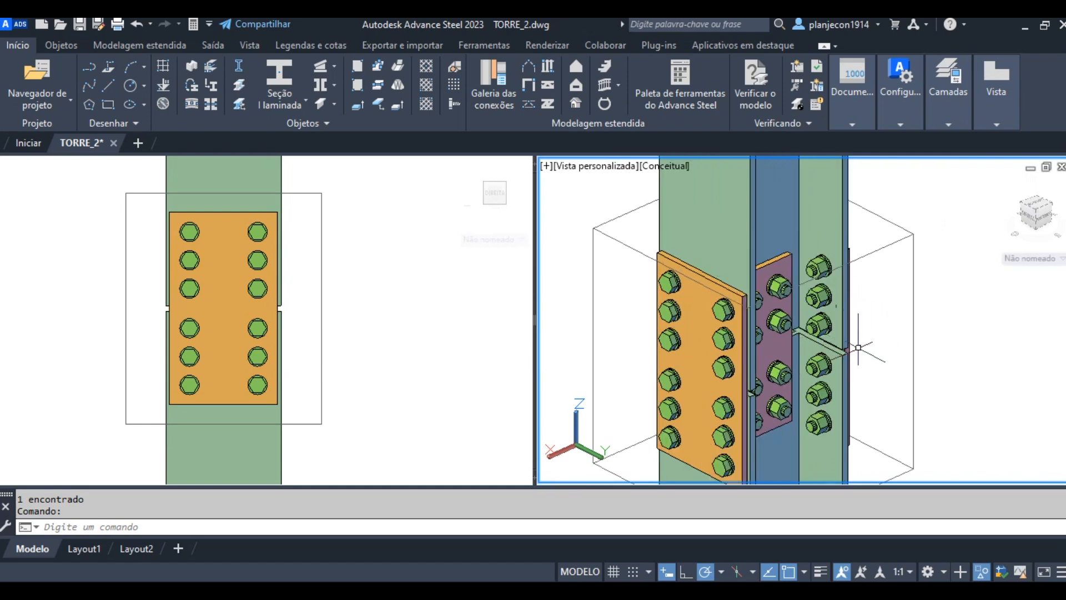
scroll(928, 230, "down", 3)
middle_click_drag(894, 378, 909, 359)
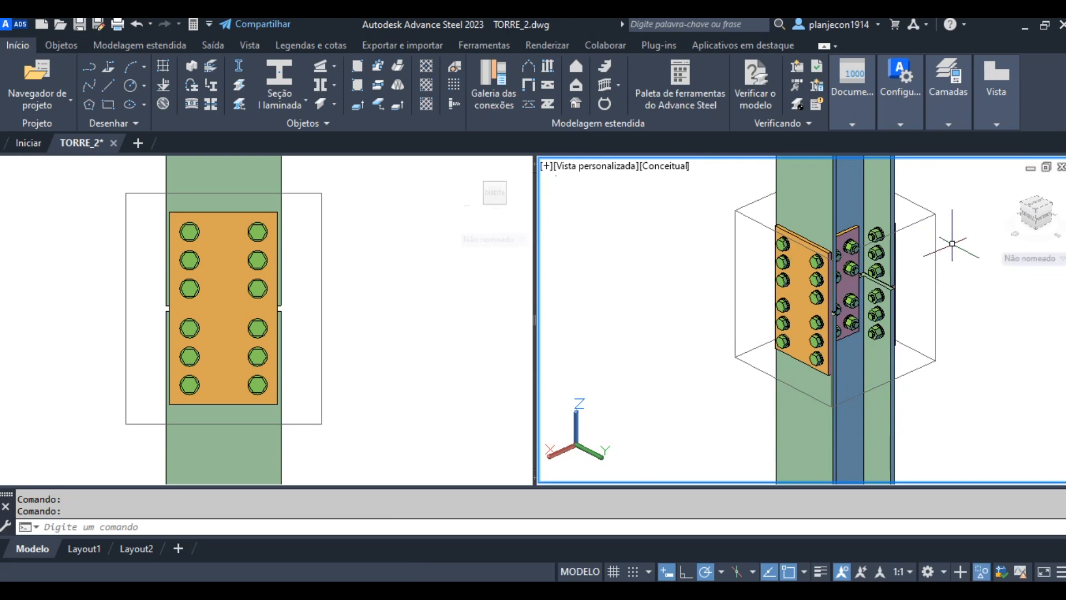
Change the viewport configuration to Único, based on the Esquerdo view, and turn the column to a 3D view.
left_click(480, 270)
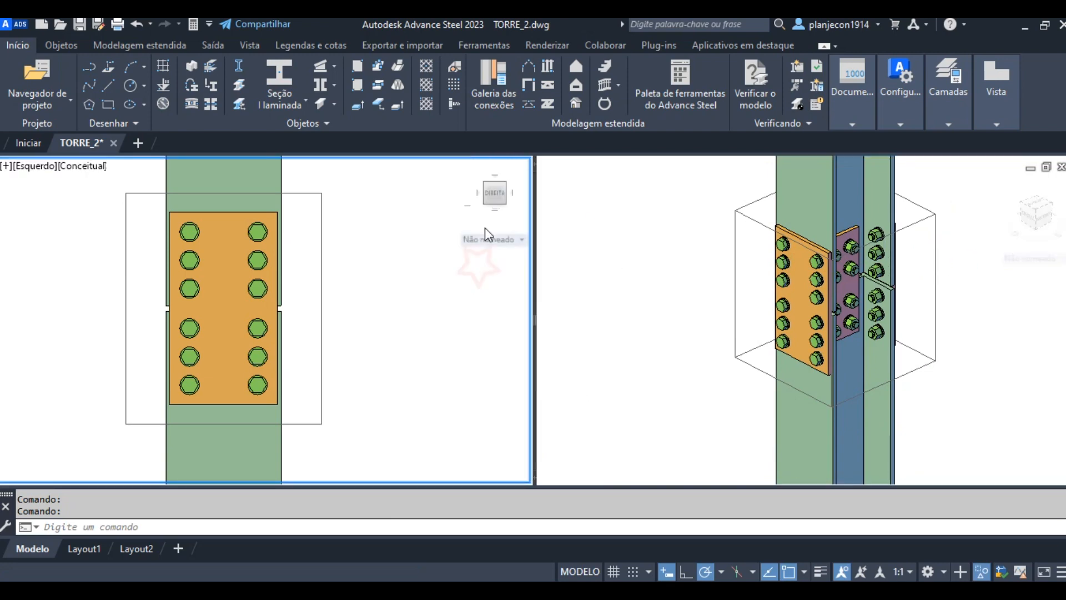
left_click(251, 45)
left_click(309, 102)
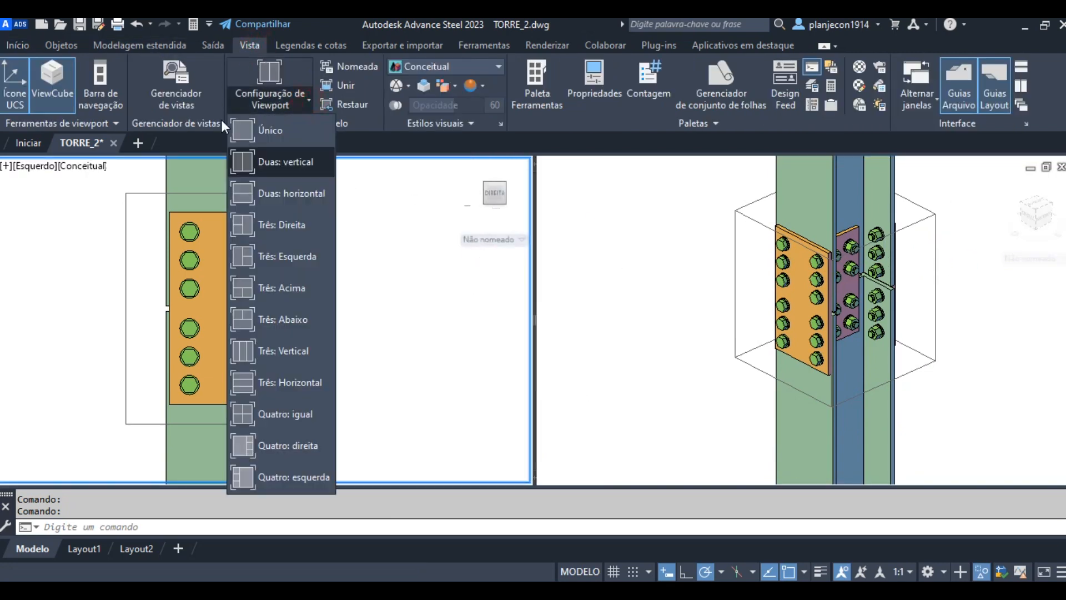
left_click(274, 130)
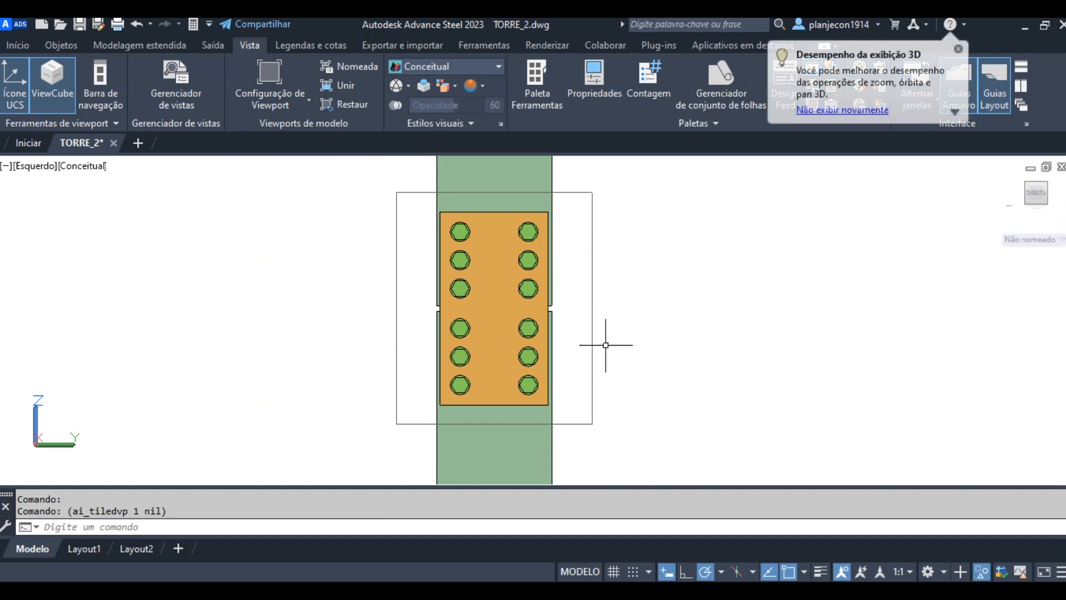
scroll(598, 342, "down", 3)
middle_click_drag(504, 361, 522, 273, "shift")
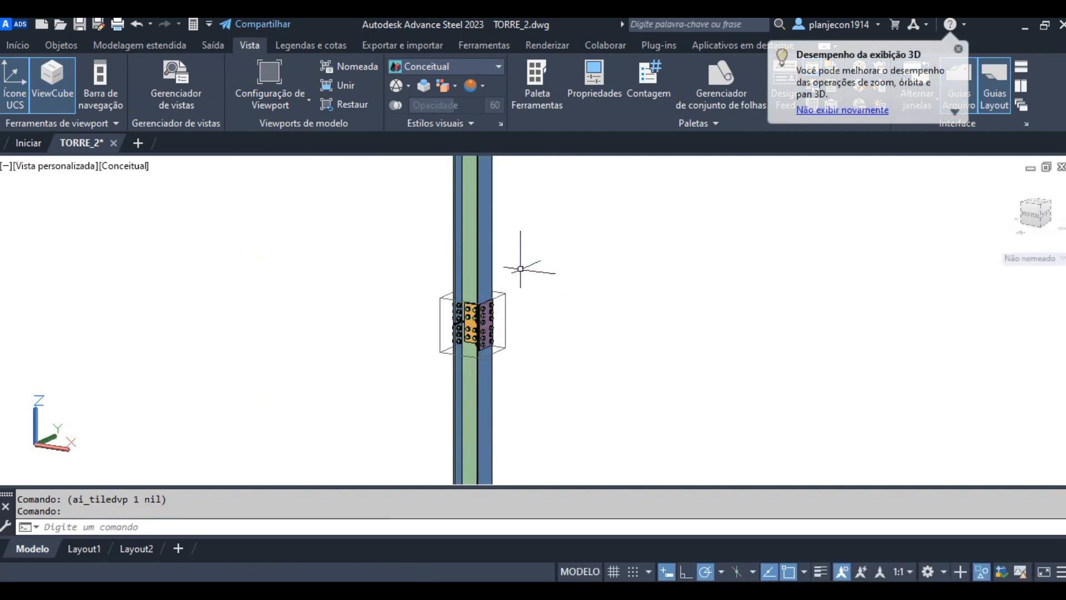
End the object isolation to bring back the whole tower structure, and clear the column selection.
right_click(490, 244)
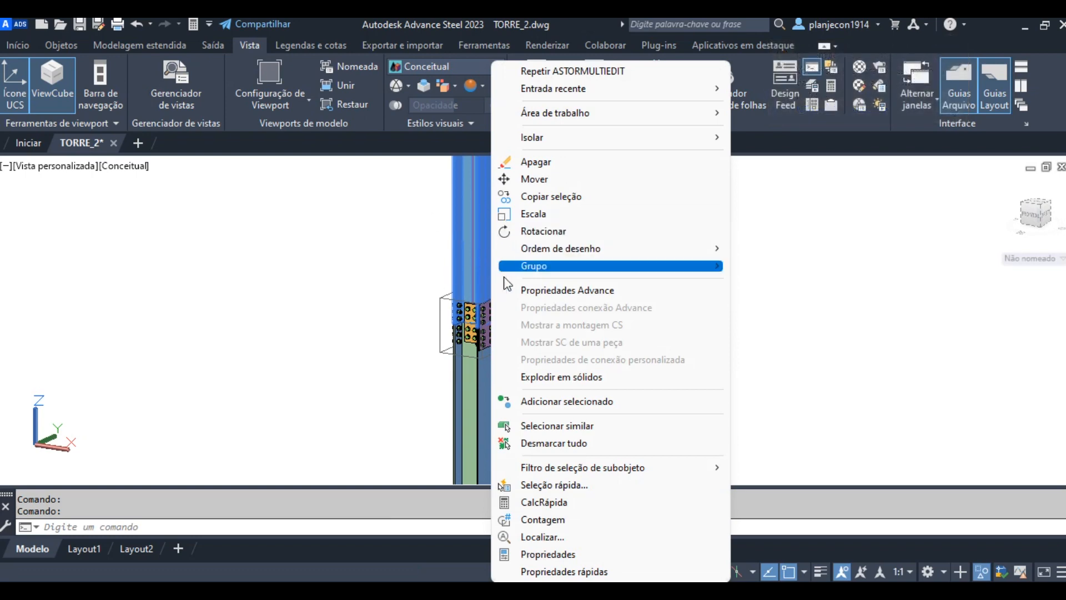
mouse_move(553, 141)
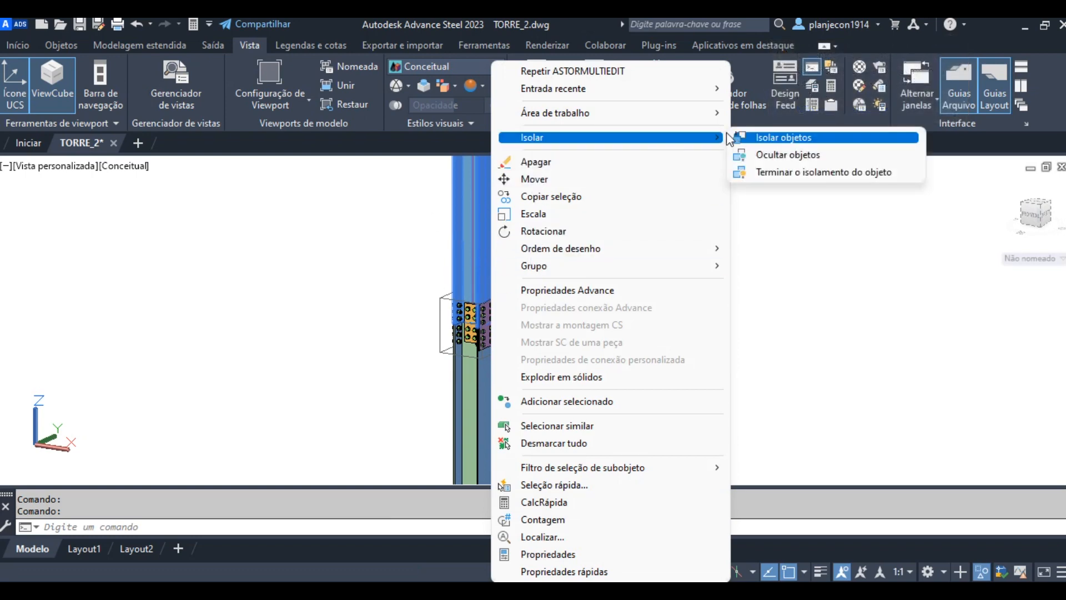
left_click(833, 172)
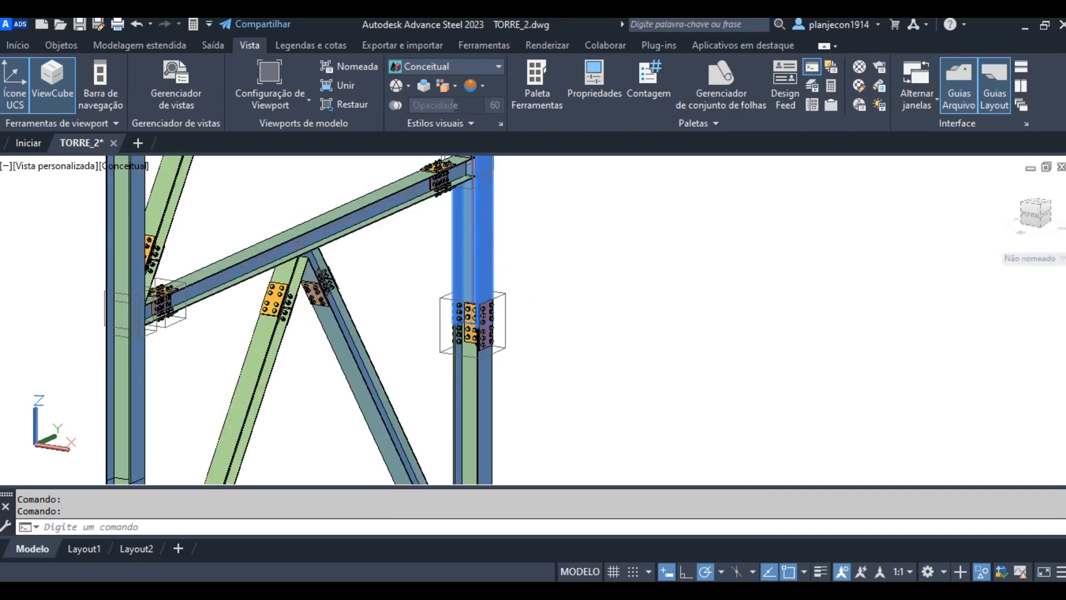
scroll(576, 286, "down", 3)
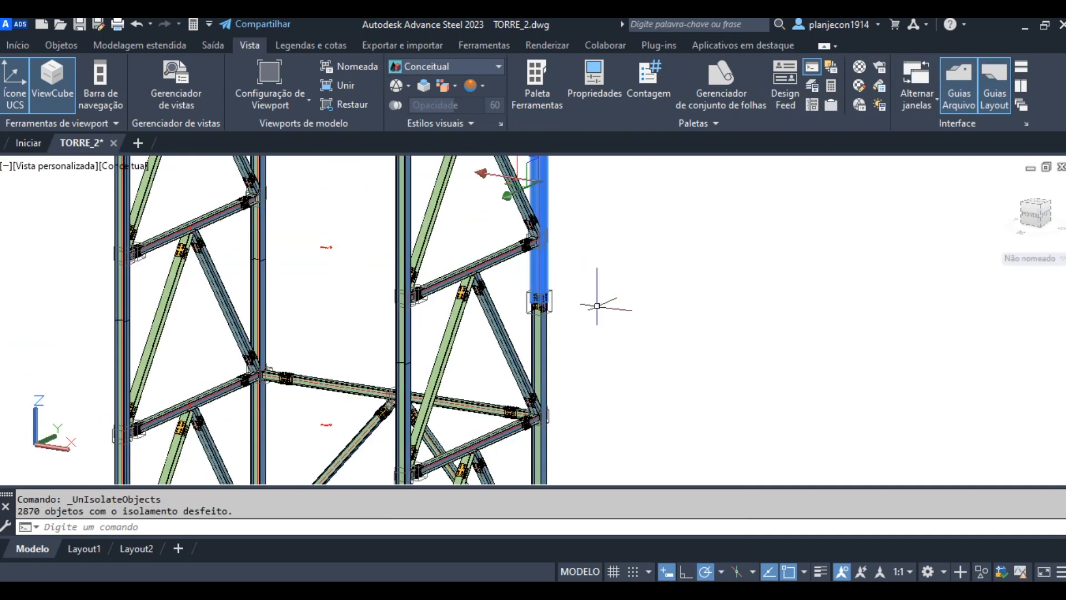
scroll(580, 305, "up", 2)
key("Escape")
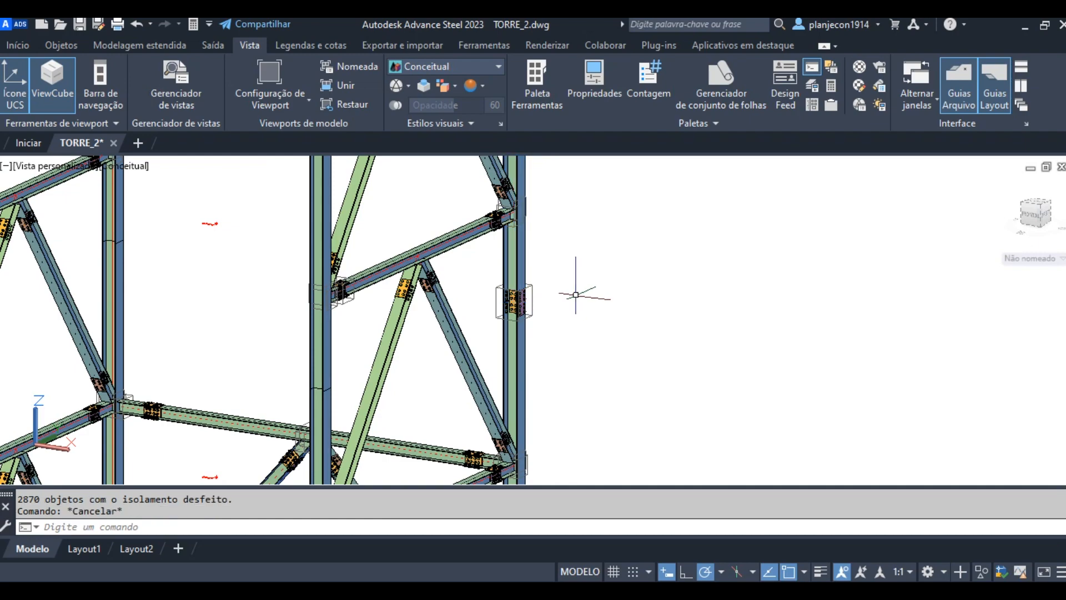
Start the tool that transfers a connection to other profiles and choose the finished column splice as the source connection.
middle_click_drag(570, 292, 388, 364, "shift")
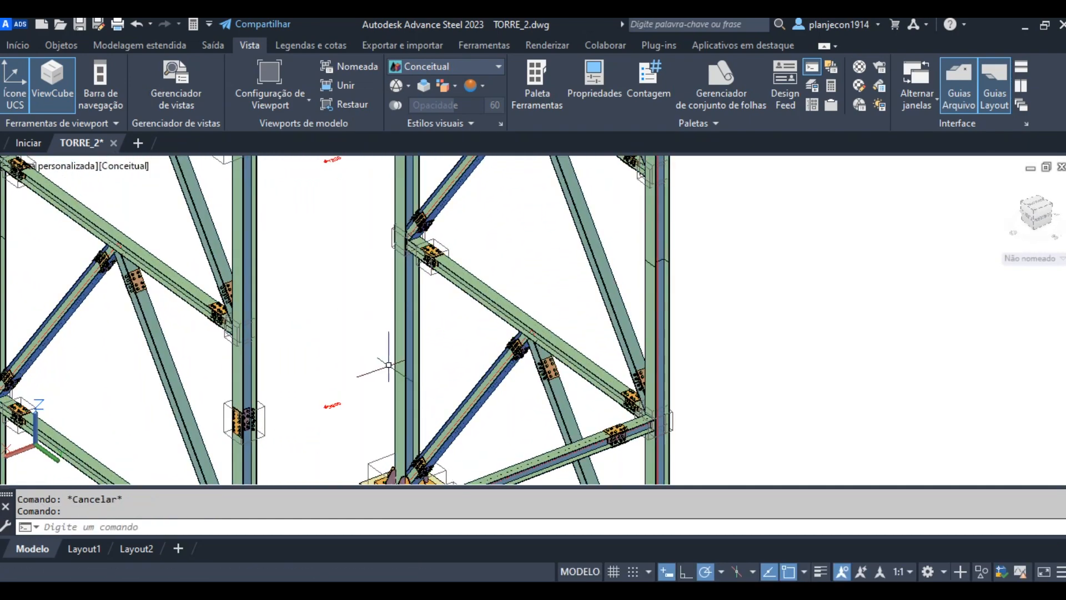
middle_click_drag(310, 403, 428, 318)
scroll(537, 310, "up", 3)
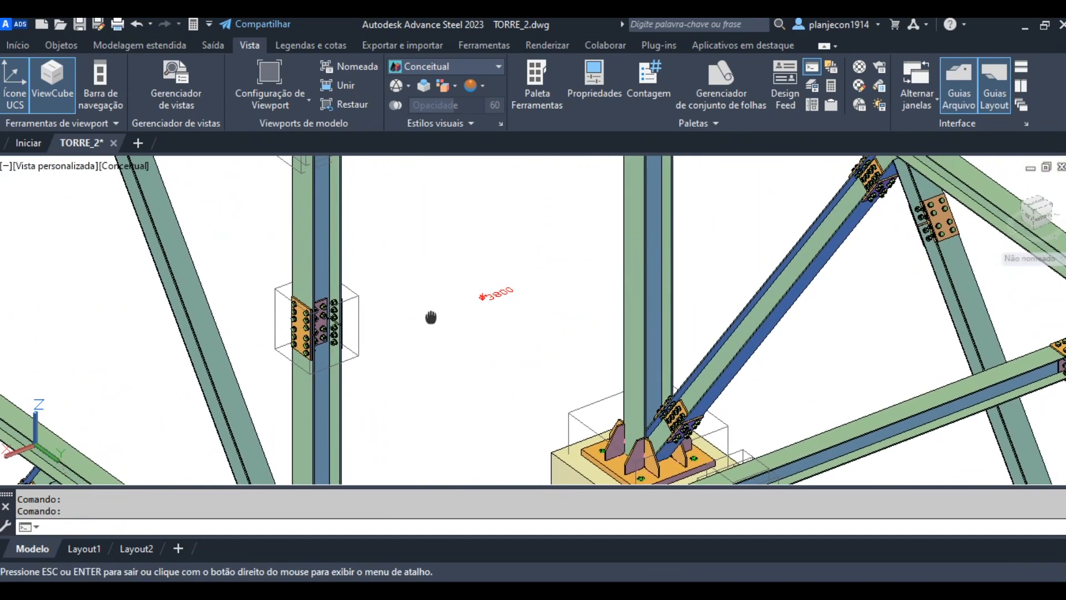
scroll(423, 297, "down", 2)
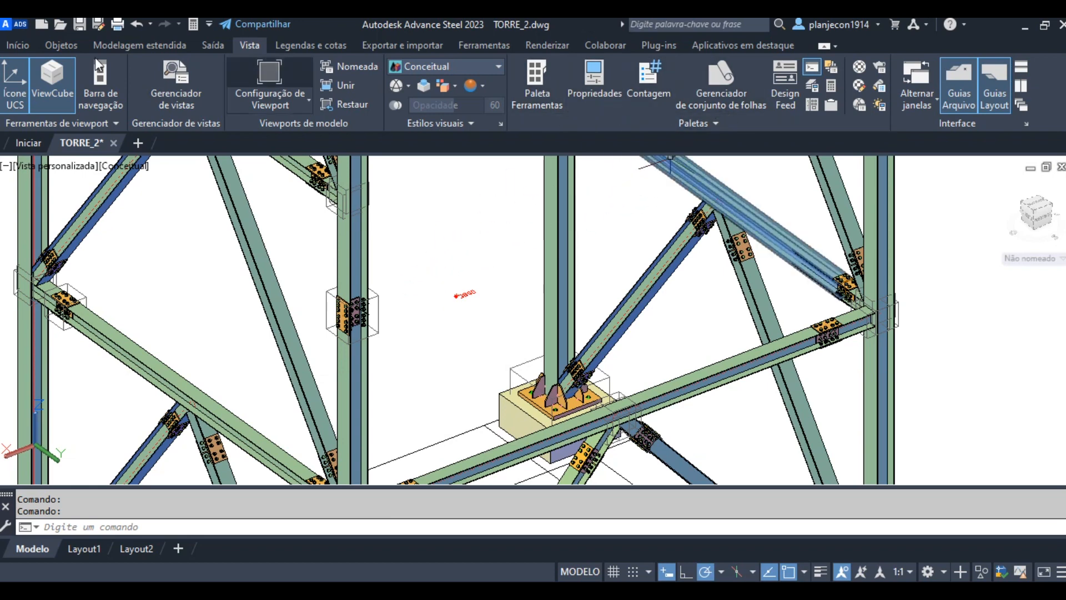
left_click(18, 45)
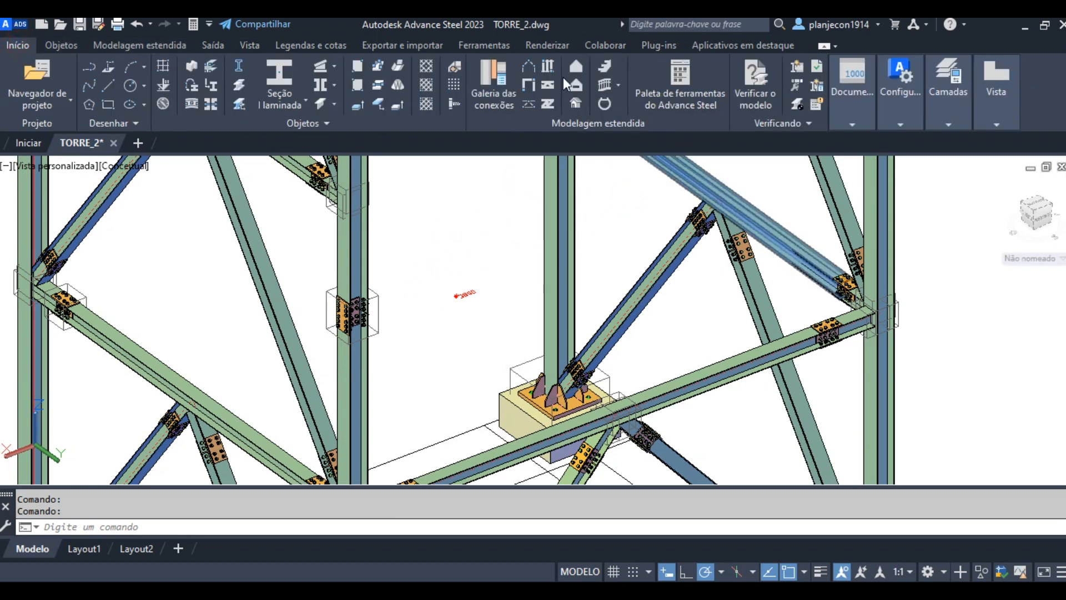
left_click(693, 99)
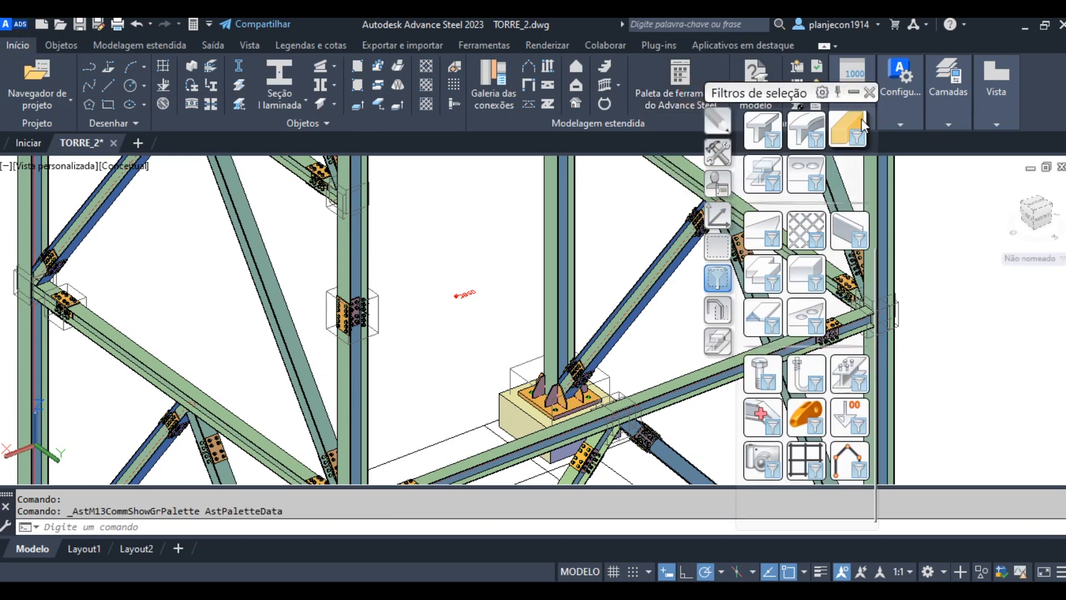
left_click(716, 152)
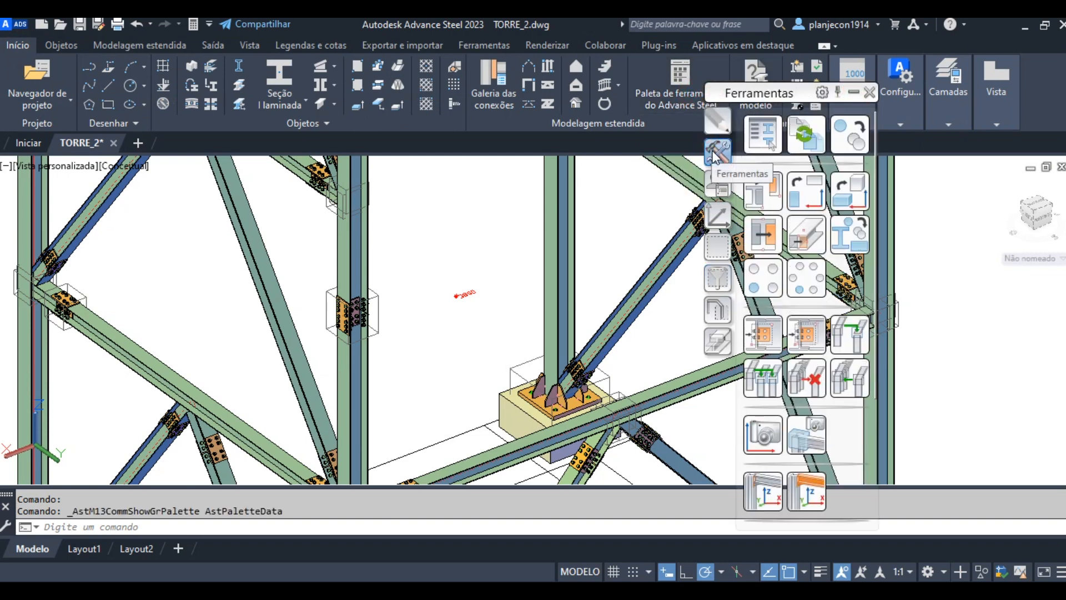
left_click(764, 335)
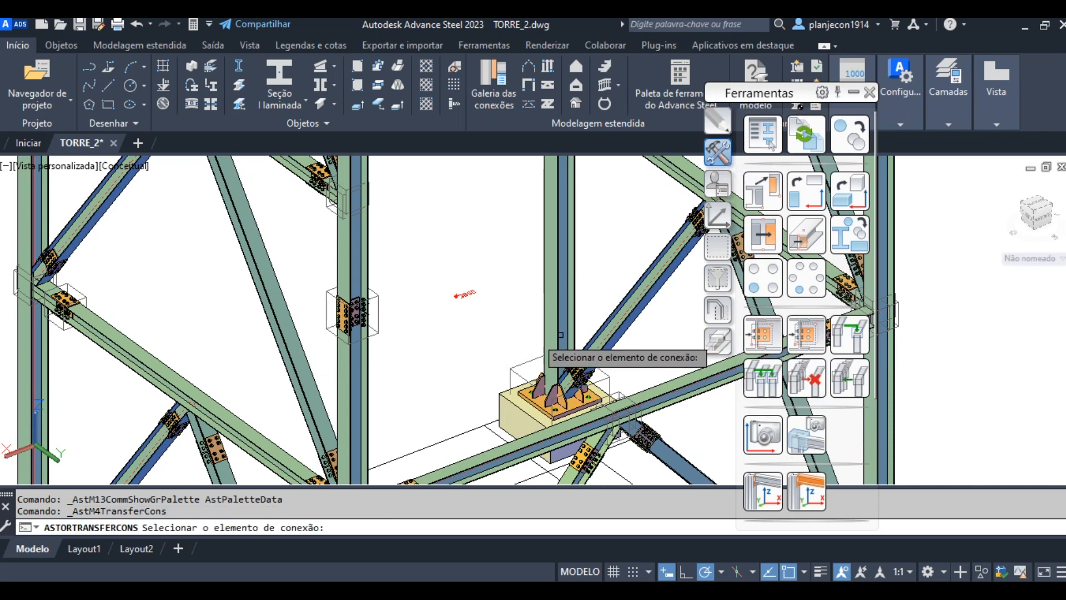
left_click(378, 318)
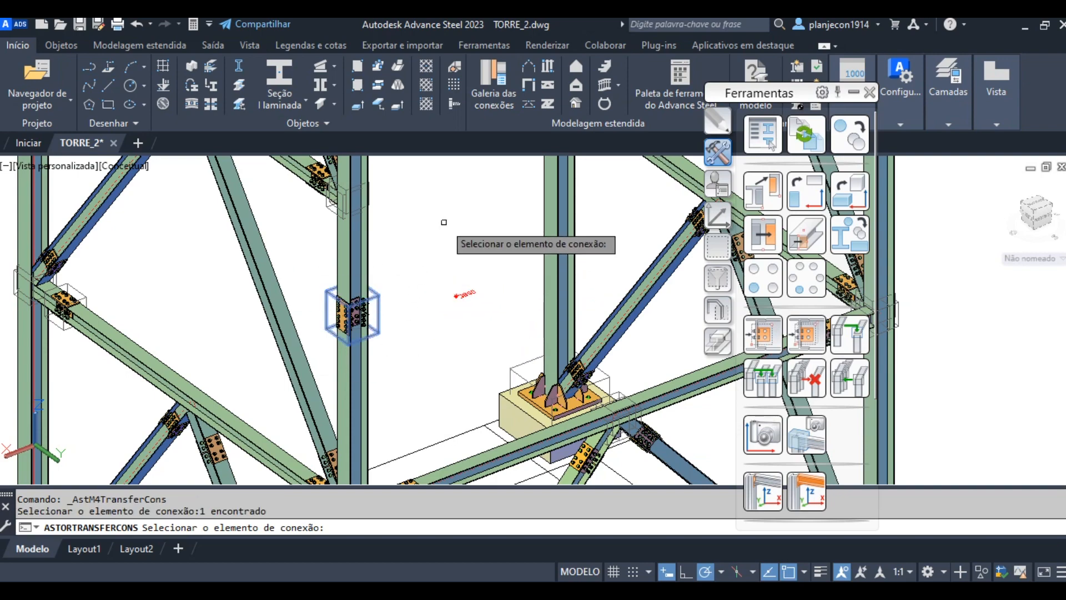
key("Return")
Apply the splice to another tower column by picking its two stacked segments at the break as main and secondary profiles.
scroll(476, 304, "down", 5)
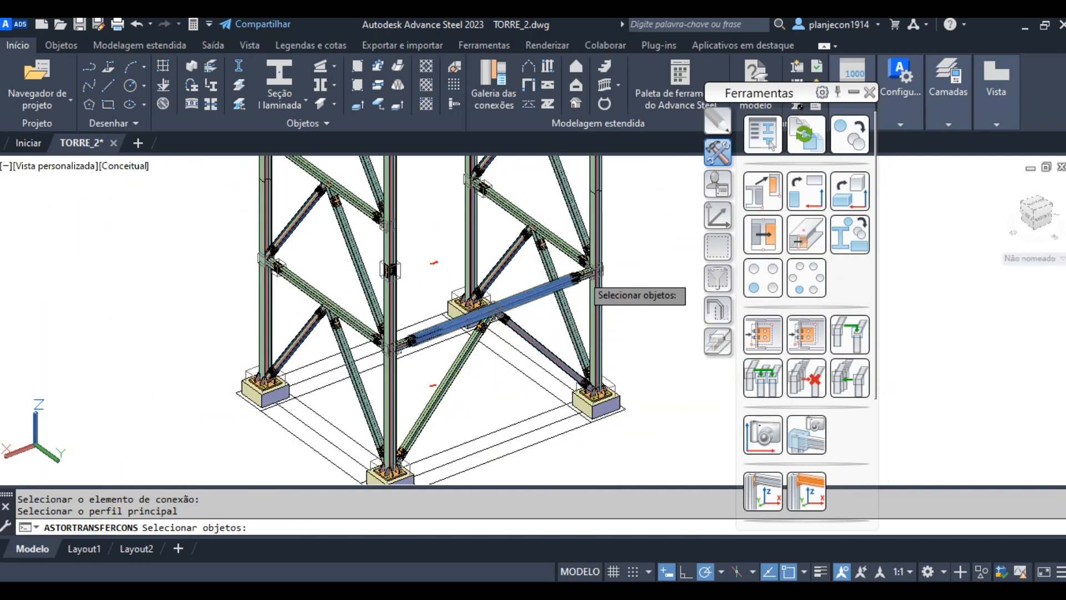
scroll(607, 269, "up", 3)
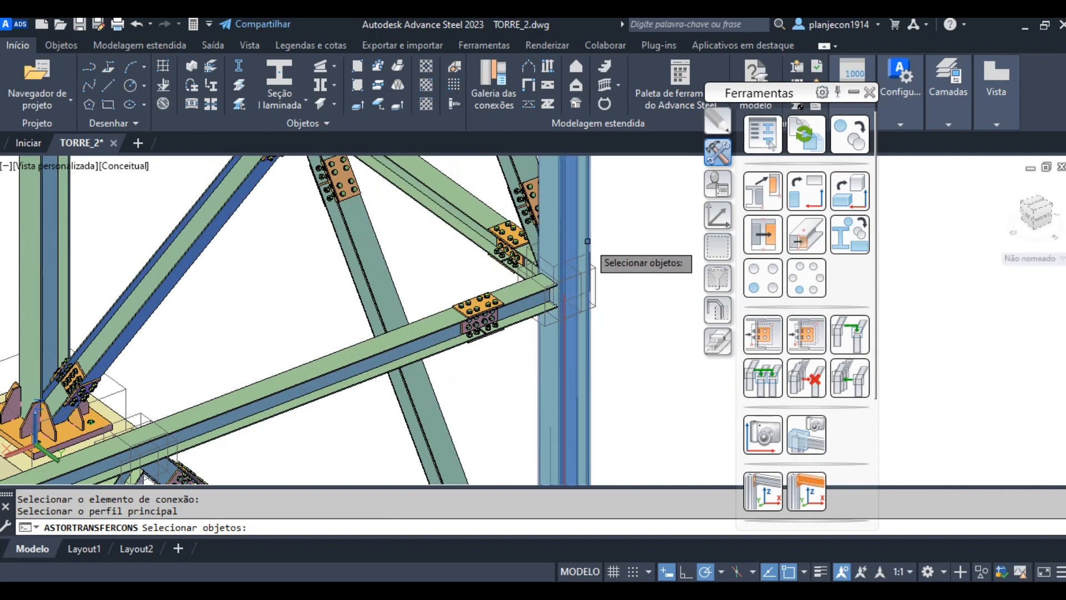
scroll(494, 405, "down", 2)
scroll(522, 247, "up", 5)
left_click(521, 245)
left_click(521, 279)
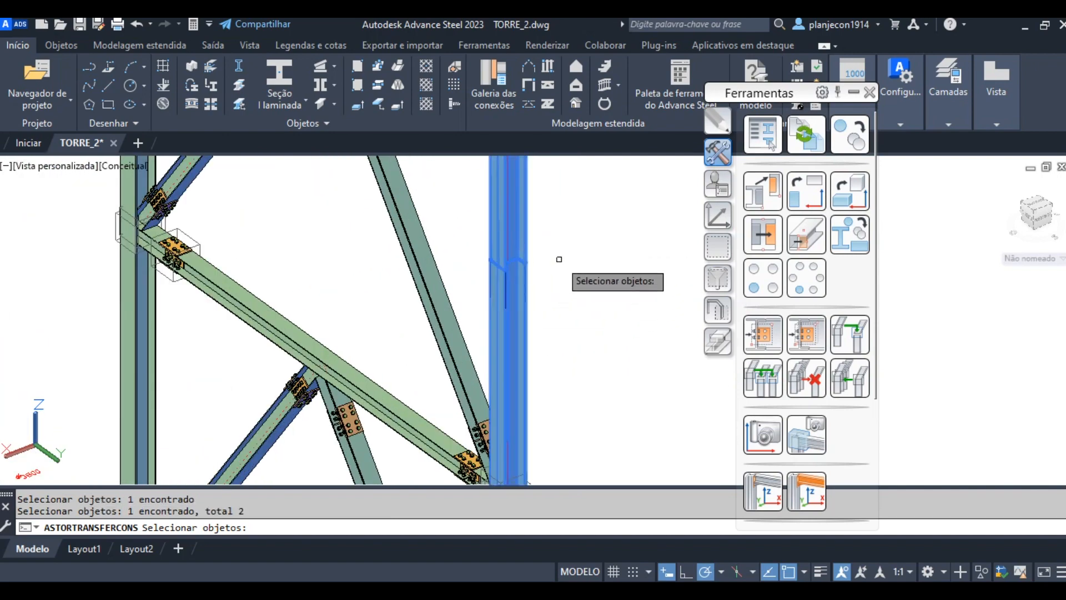
key("Return")
left_click(524, 254)
key("Return")
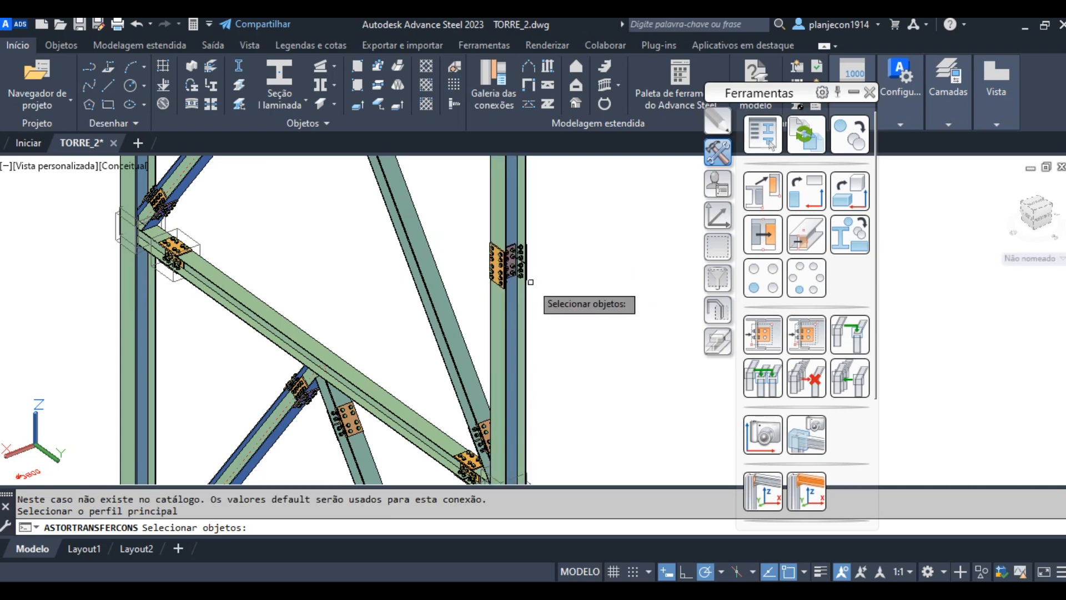
Try to apply the column splice to the left tower leg by picking the two stacked segments at its break.
scroll(532, 280, "up", 5)
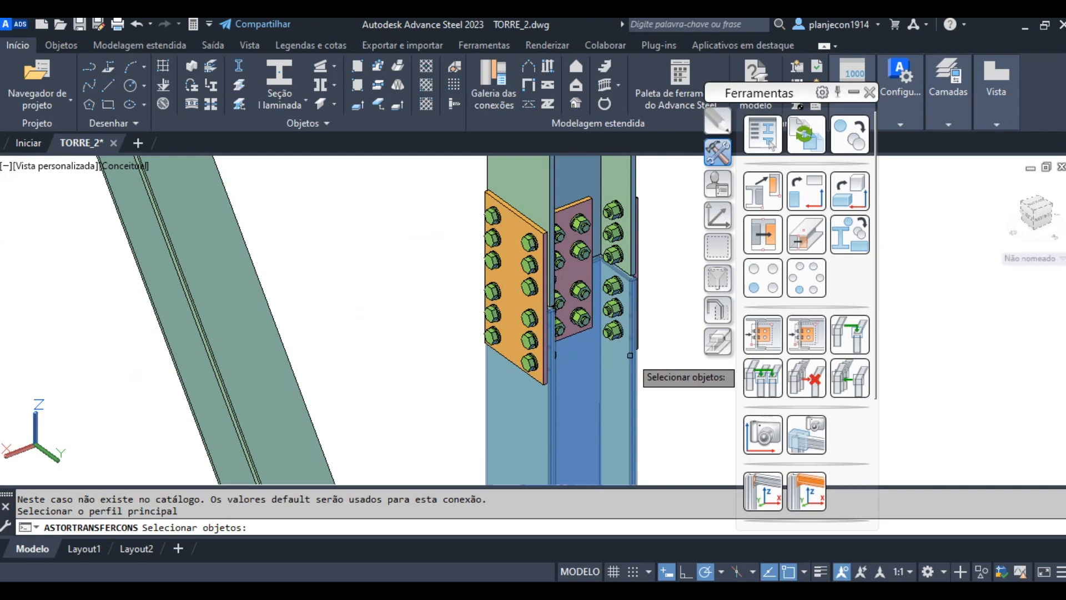
scroll(586, 329, "down", 6)
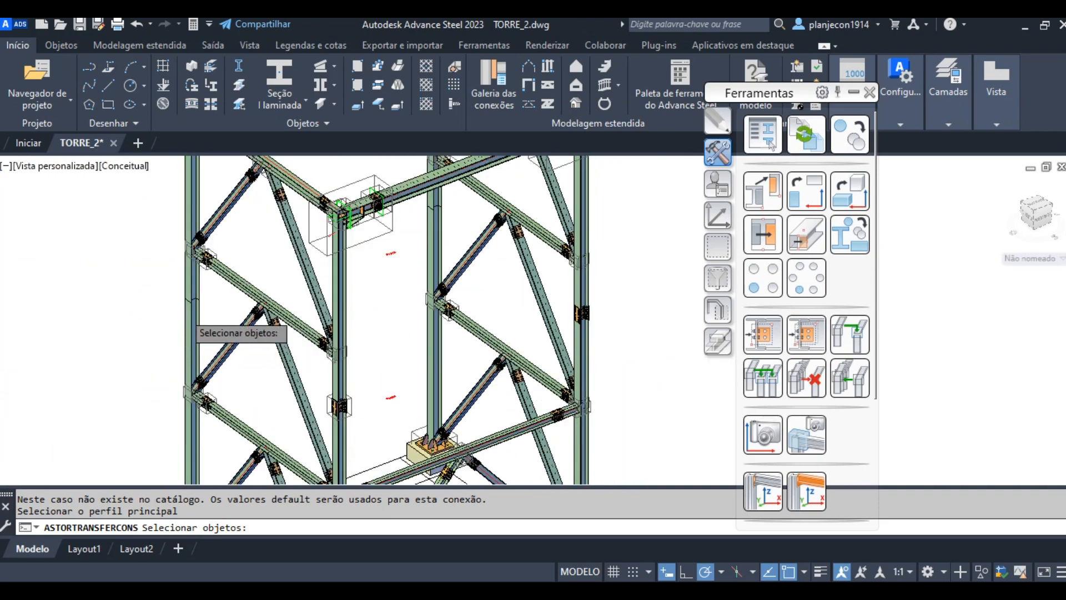
scroll(222, 278, "up", 5)
left_click(235, 232)
left_click(244, 294)
key("Return")
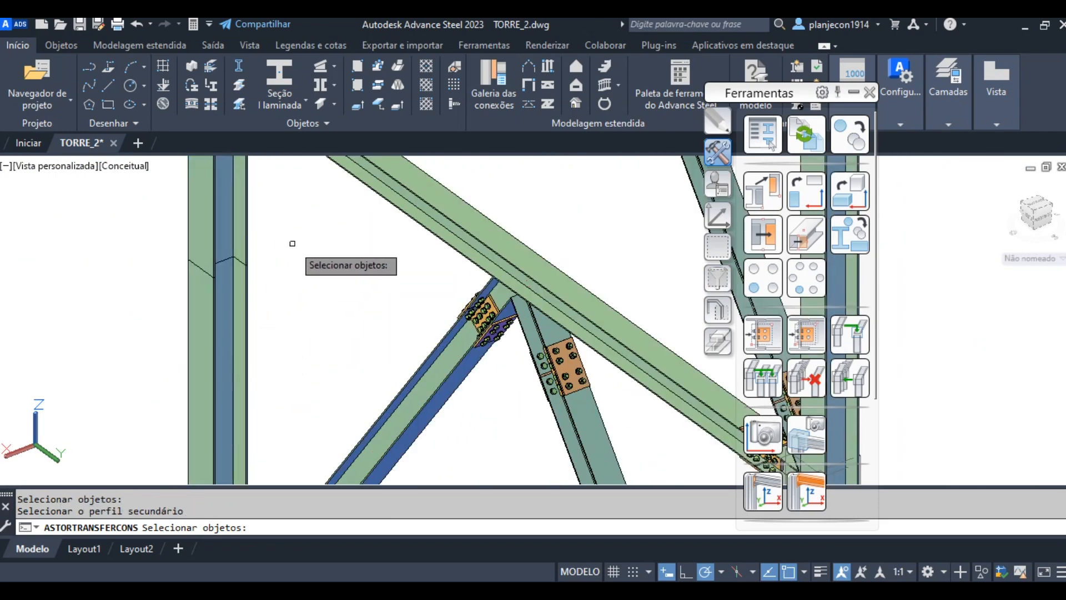
left_click(245, 253)
left_click(247, 284)
key("Return")
scroll(282, 267, "down", 5)
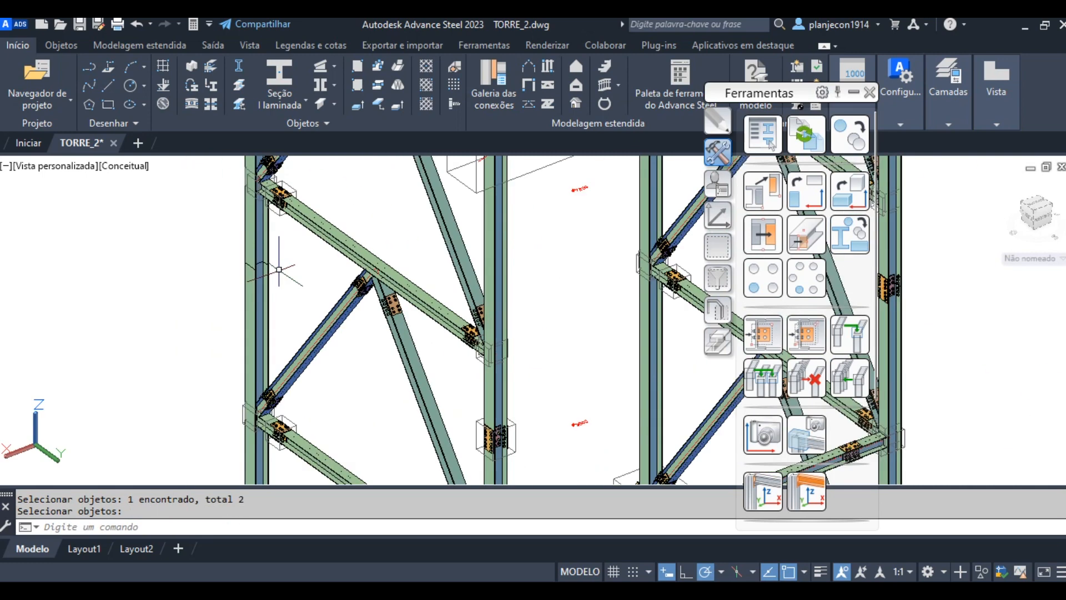
Transfer the front leg's column splice to the left tower leg, with the upper segment as main profile and the lower one as secondary.
left_click(763, 335)
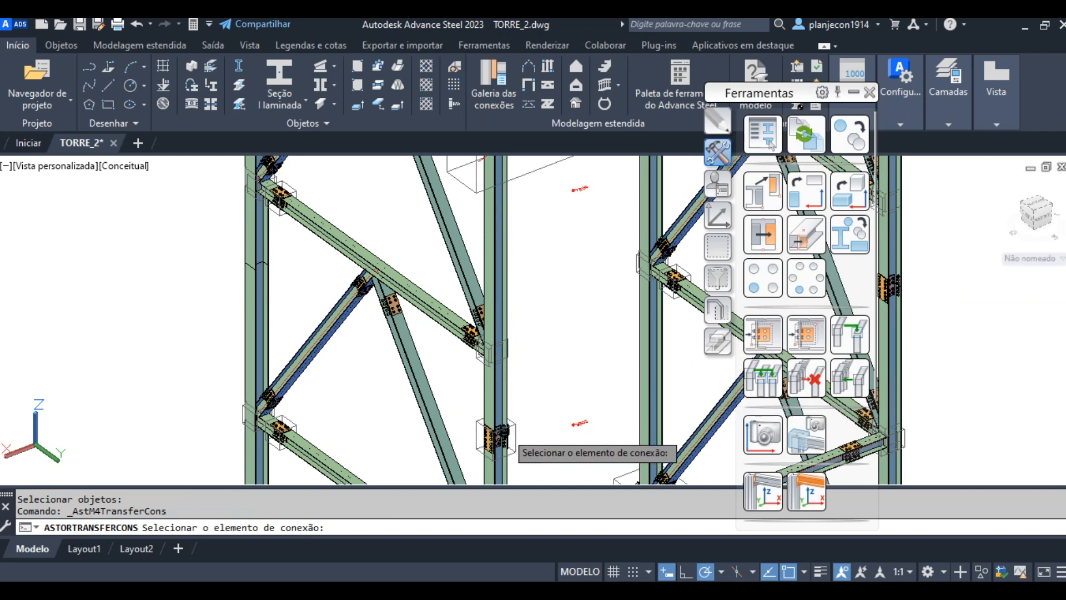
left_click(490, 440)
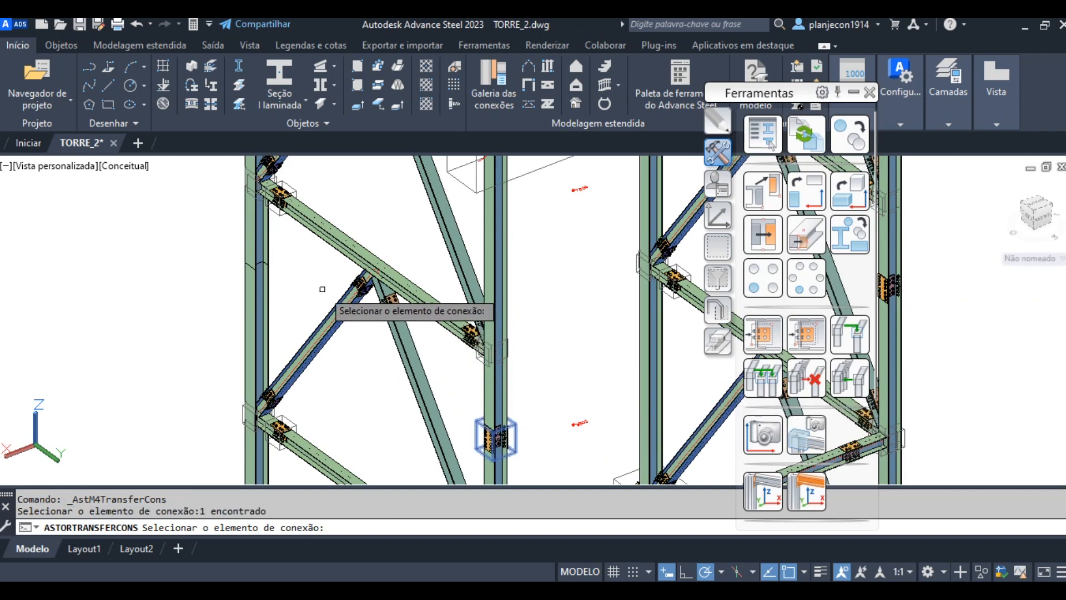
key("Return")
scroll(278, 277, "up", 3)
left_click(285, 228)
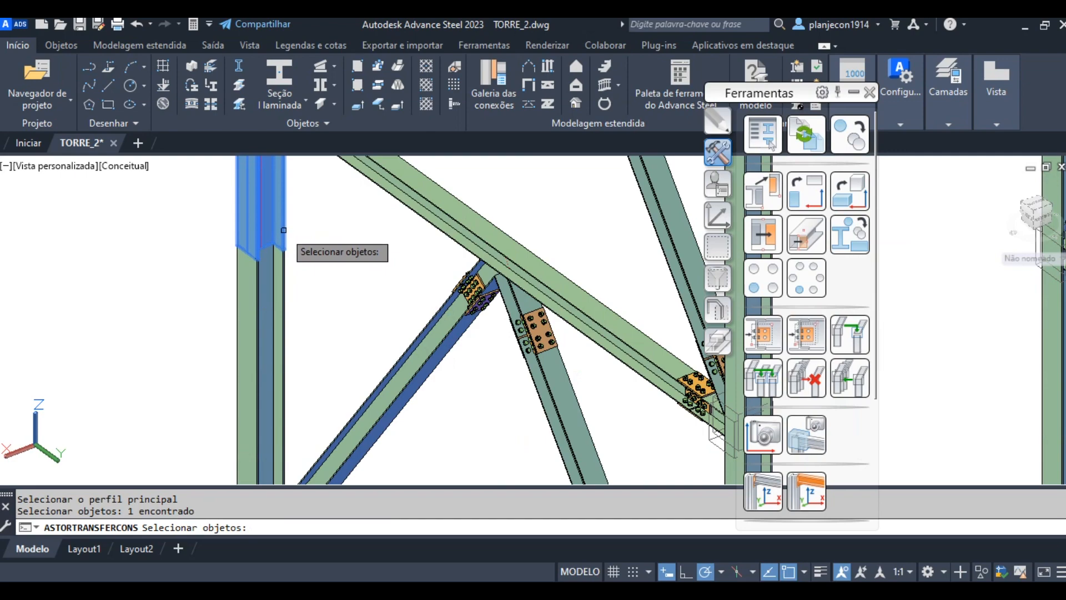
key("Return")
left_click(284, 274)
key("Return")
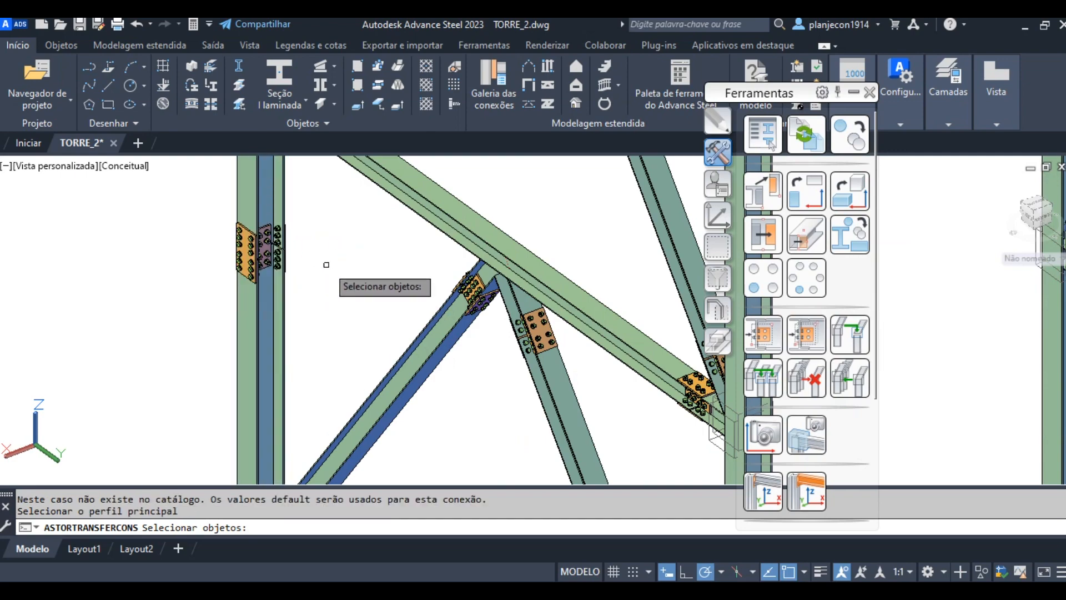
Apply the same splice to the rear tower leg, with the upper segment as main profile and the lower as secondary, and end the transfer.
scroll(345, 355, "down", 5)
scroll(467, 389, "up", 6)
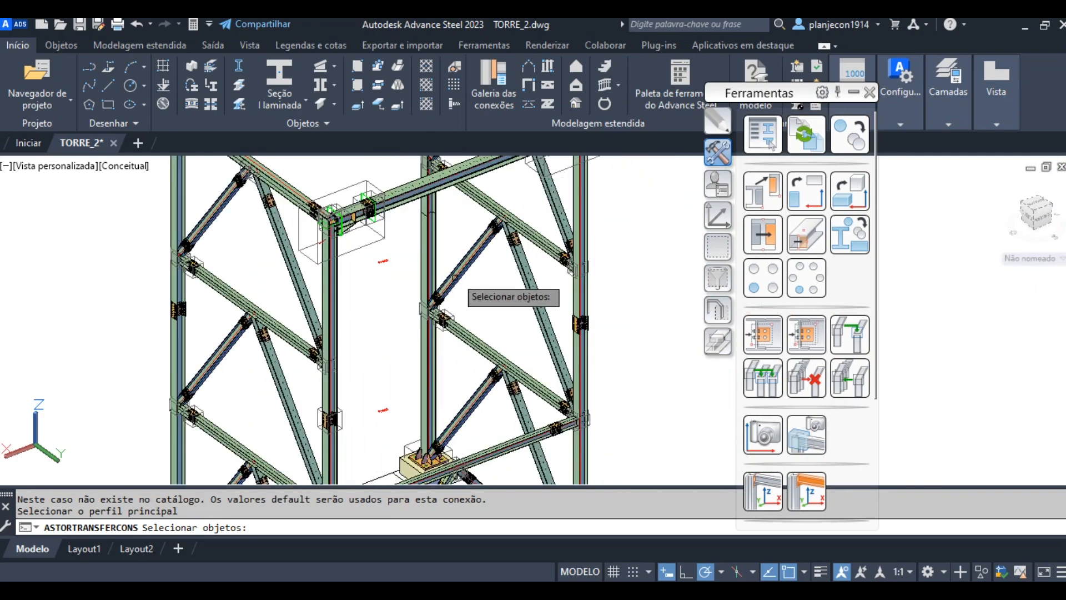
left_click(442, 208)
key("Return")
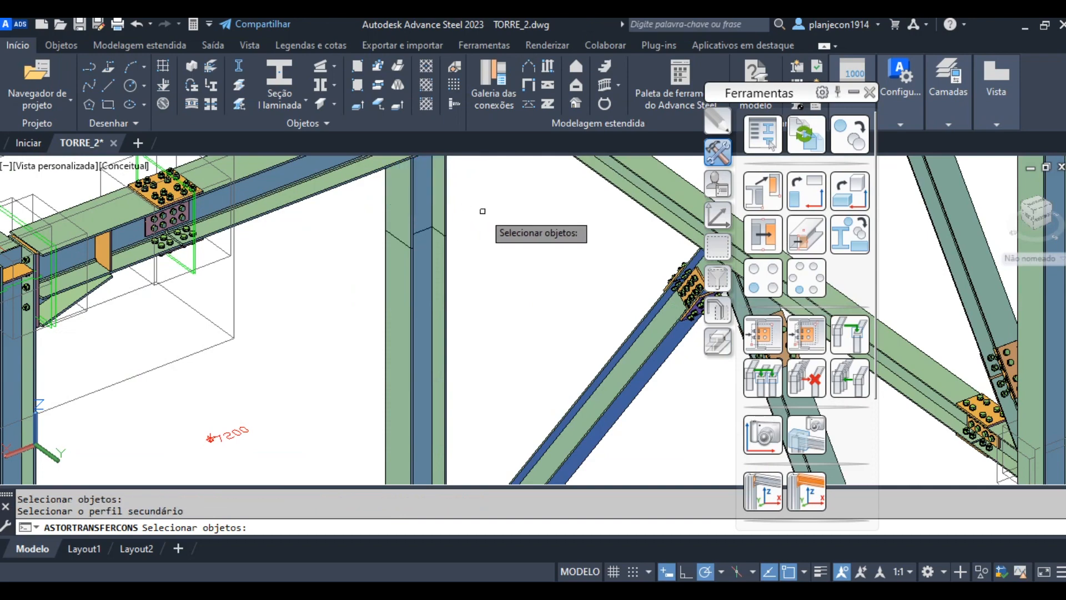
left_click(443, 274)
key("Return")
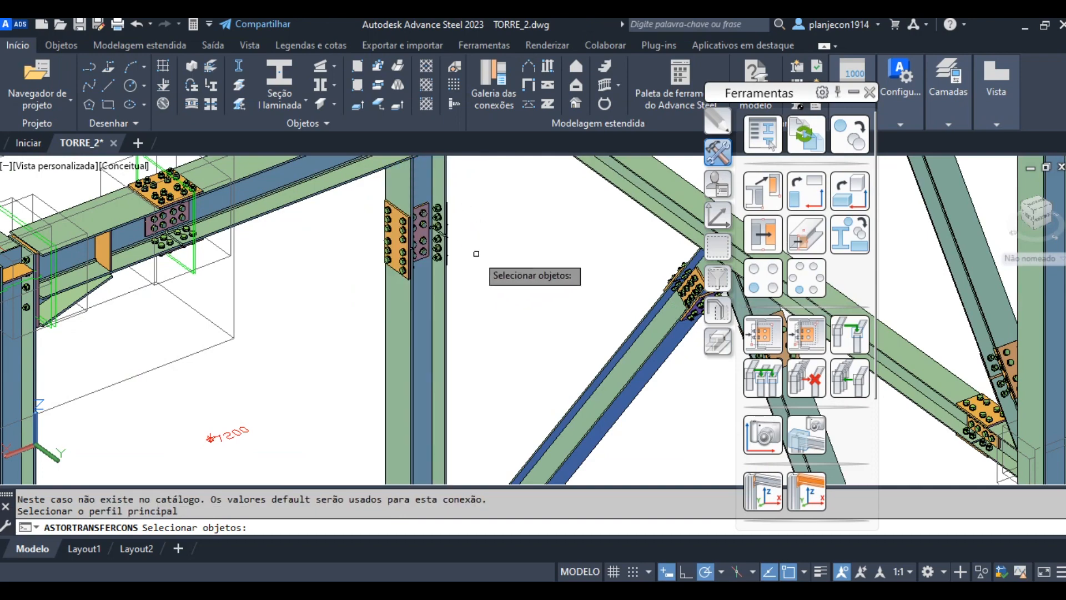
scroll(421, 255, "down", 7)
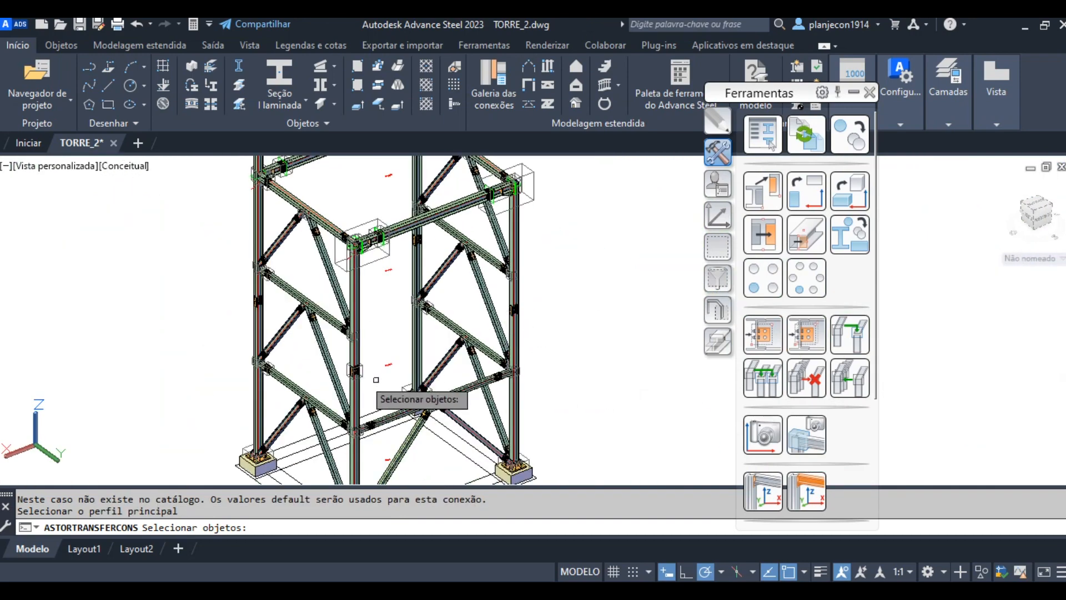
key("Return")
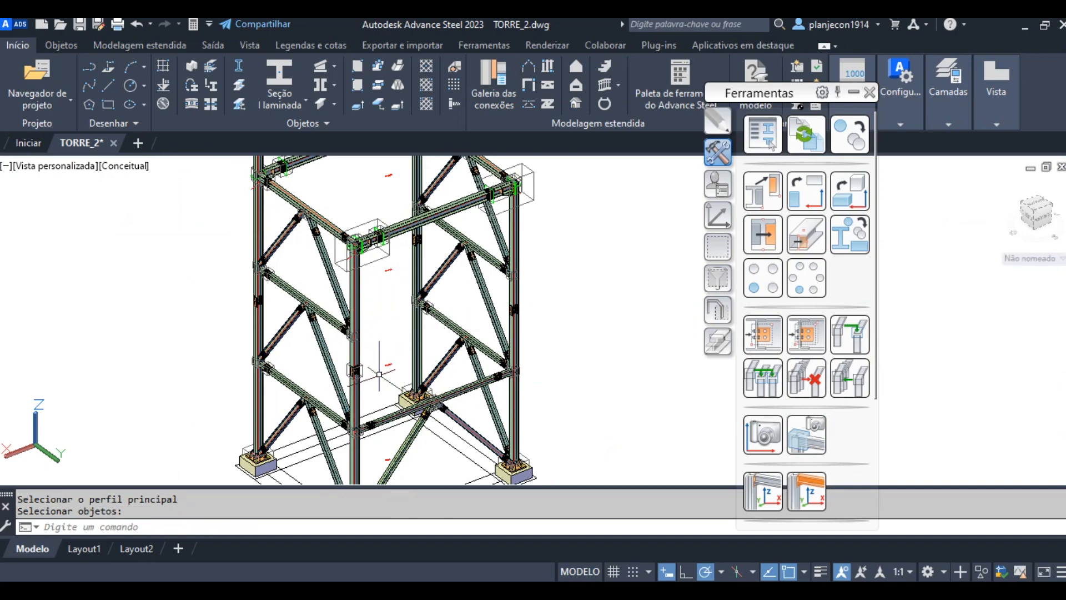
Examine the transferred splices at the column breaks of all the tower legs.
scroll(380, 373, "up", 6)
scroll(461, 359, "down", 8)
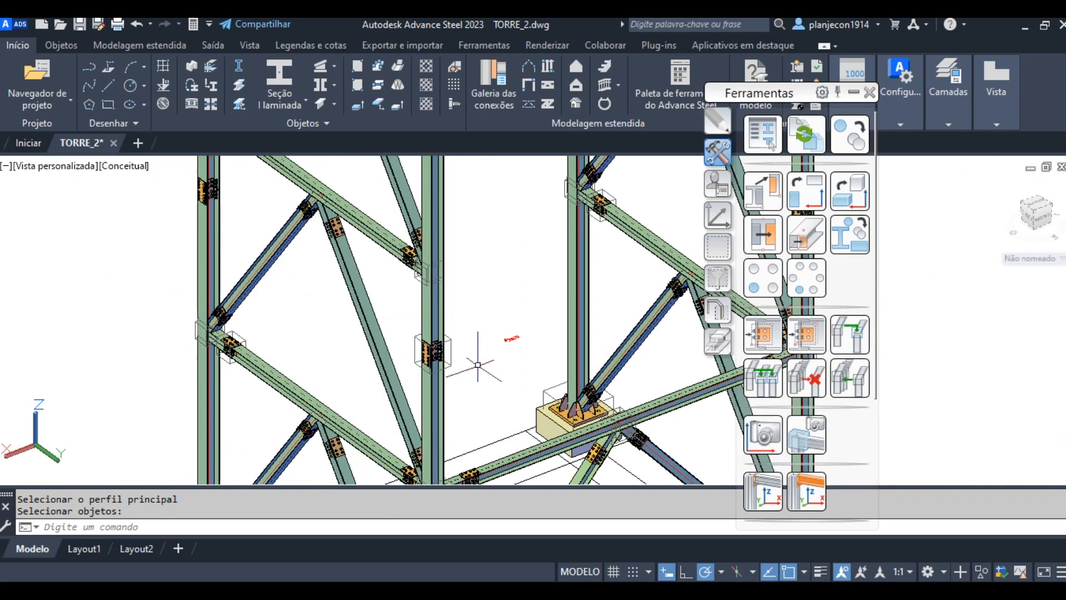
scroll(389, 271, "up", 5)
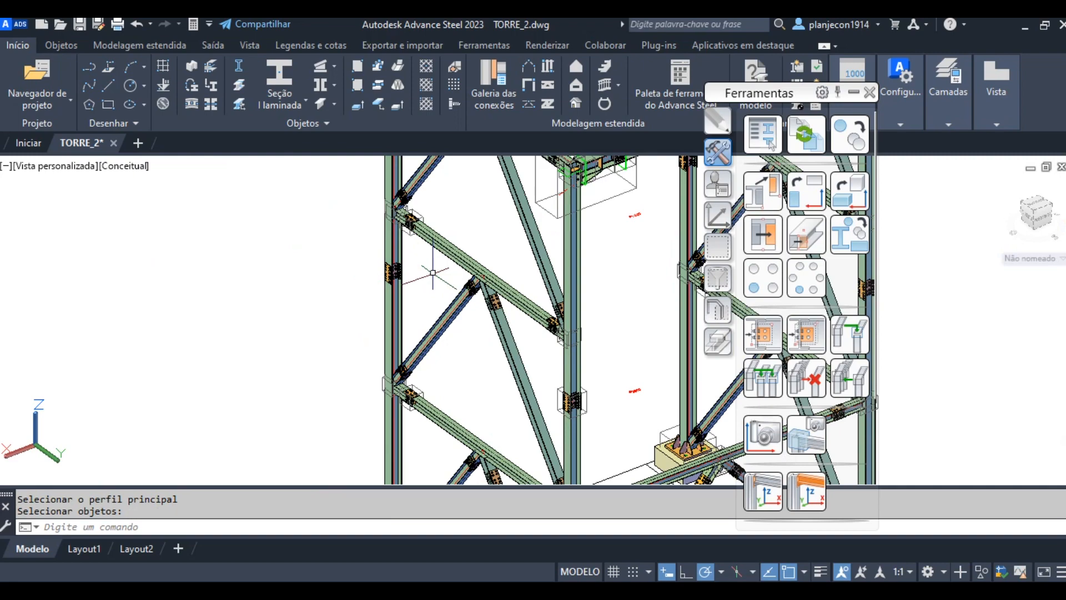
scroll(432, 272, "up", 2)
scroll(372, 304, "down", 8)
middle_click_drag(492, 301, 538, 244)
key("Escape")
scroll(547, 240, "up", 5)
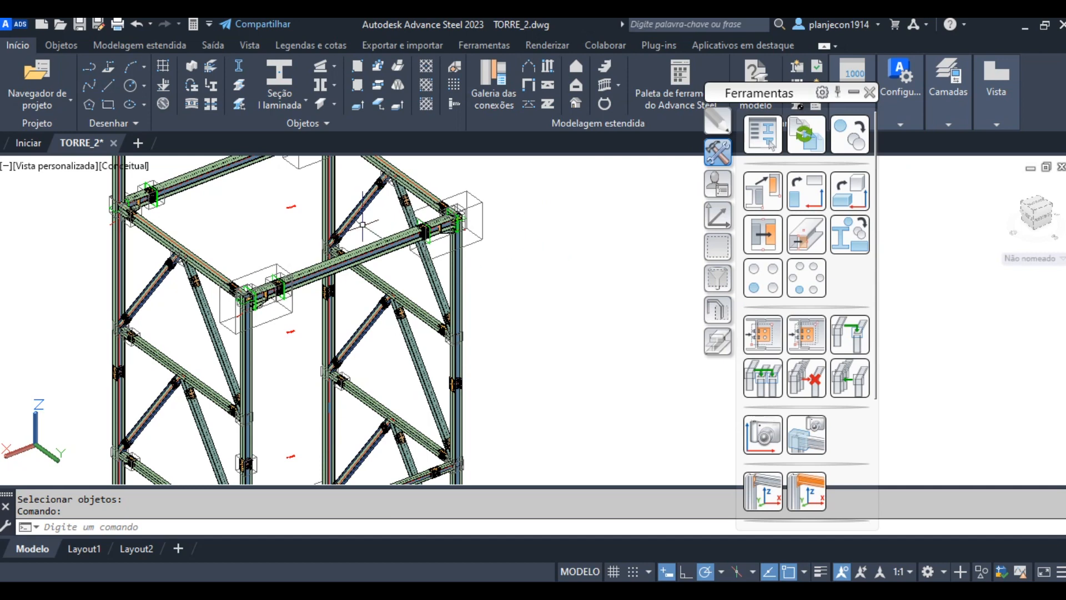
scroll(369, 244, "down", 2)
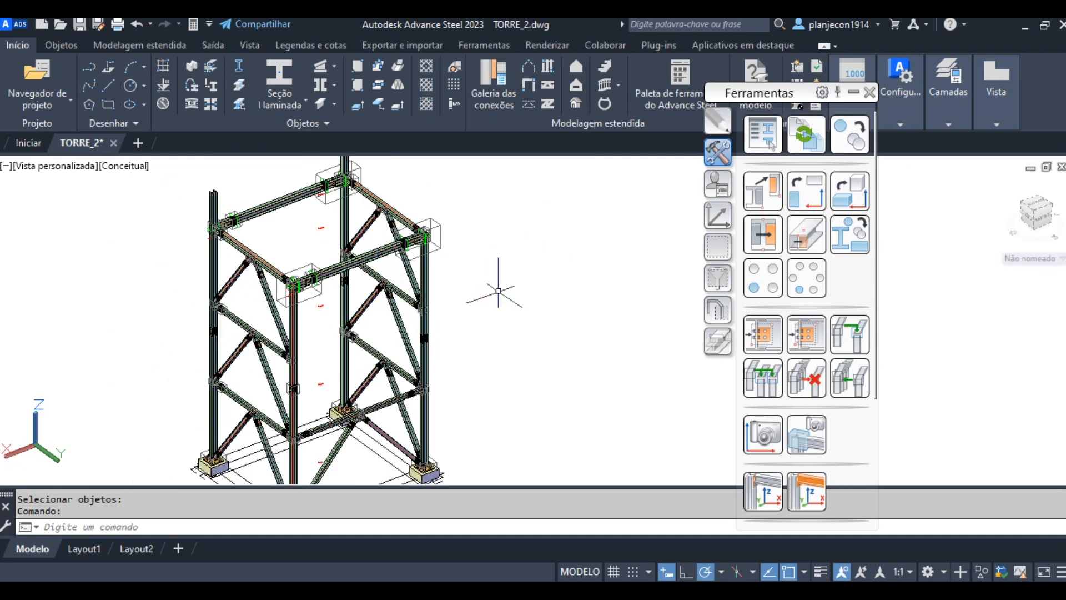
Inspect the upper frame's beams and their bolted connections at the tower corners.
scroll(232, 208, "up", 3)
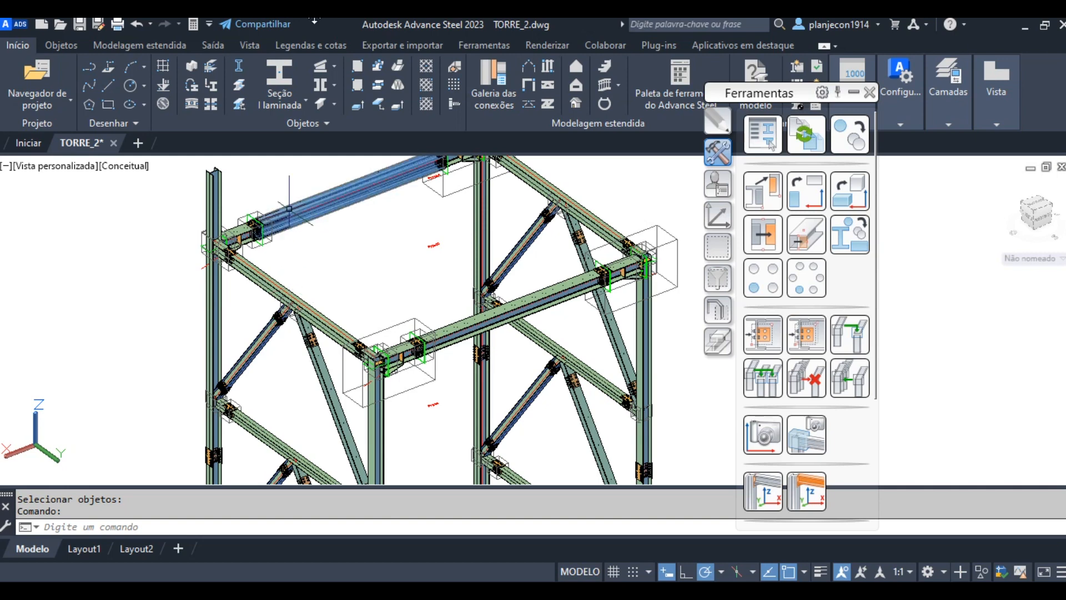
scroll(180, 206, "up", 2)
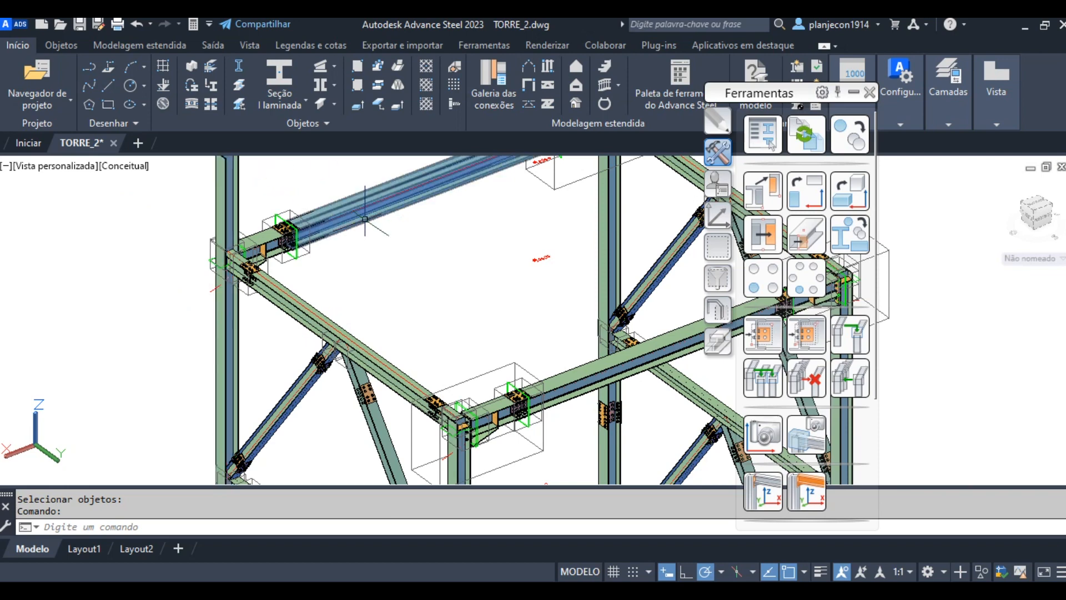
scroll(365, 250, "down", 3)
middle_click_drag(700, 237, 646, 235)
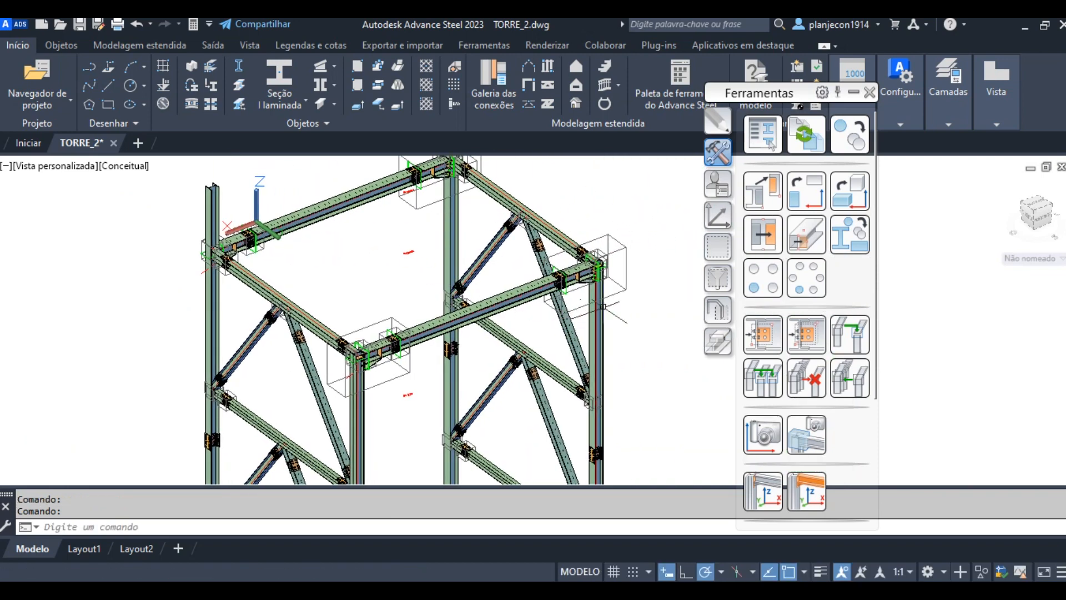
scroll(653, 260, "up", 2)
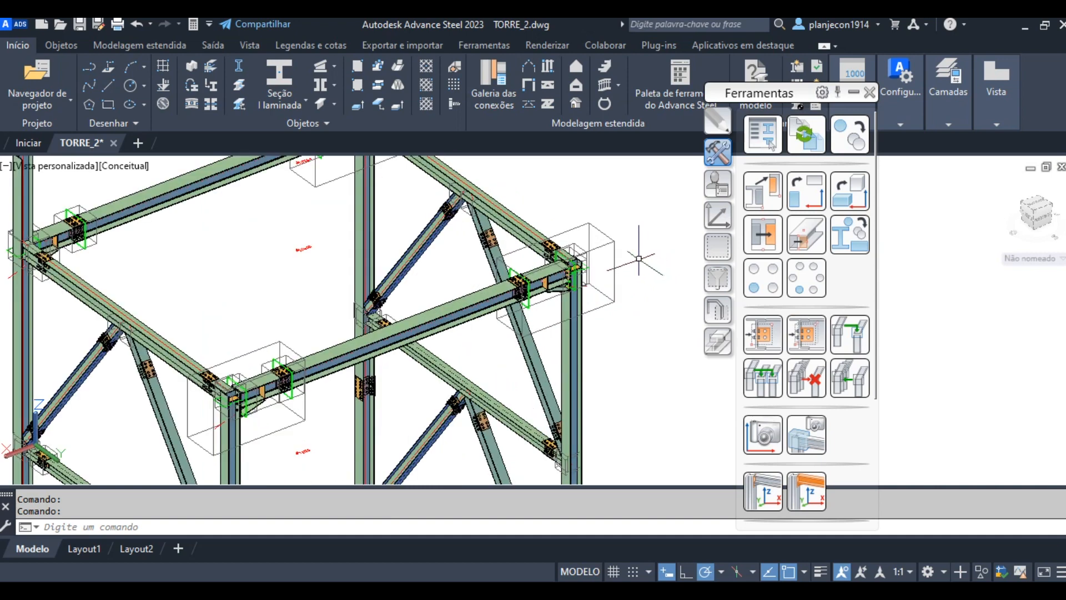
scroll(502, 270, "down", 2)
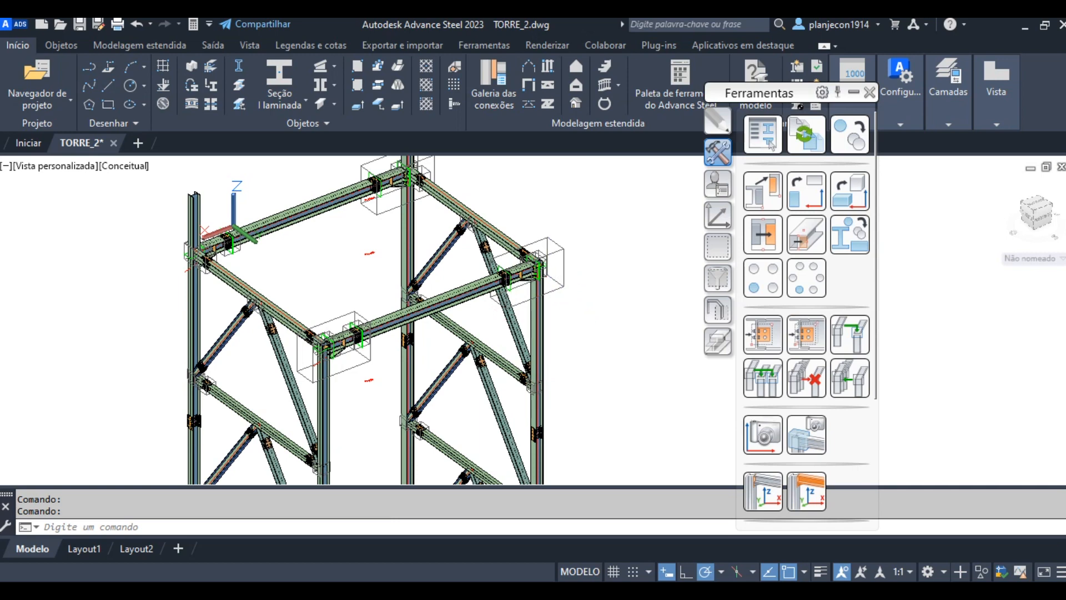
scroll(419, 350, "down", 2)
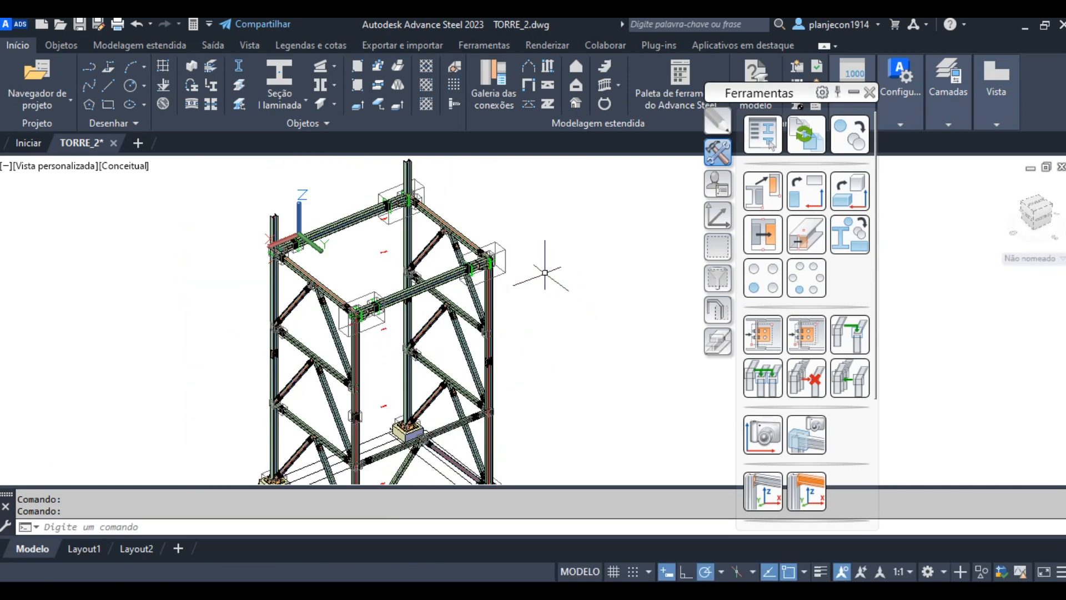